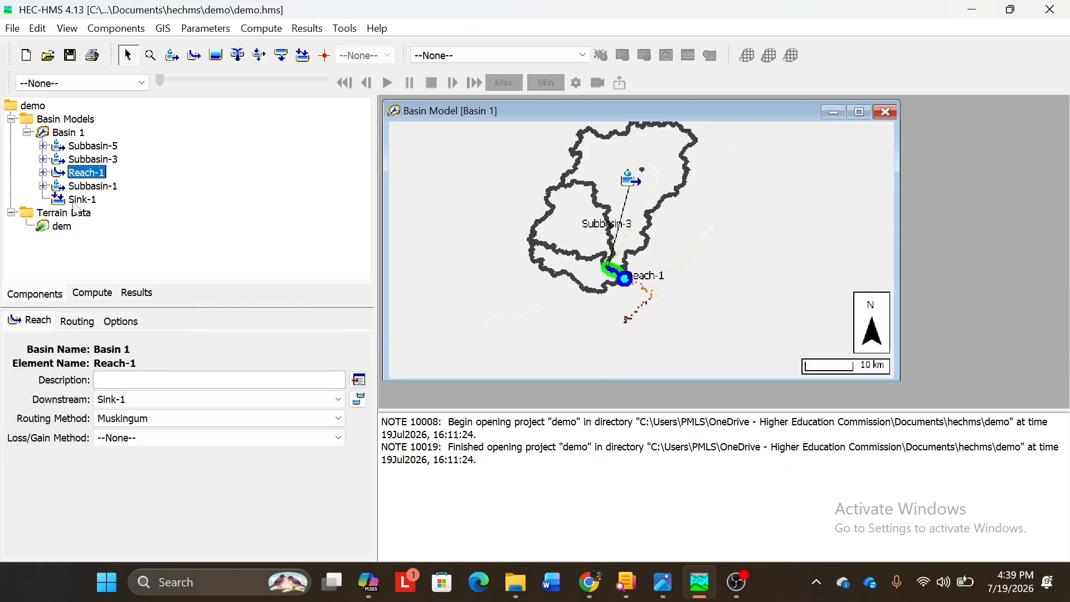
Step: View the properties of the Sink-1 element and the dem terrain data
left_click(80, 201)
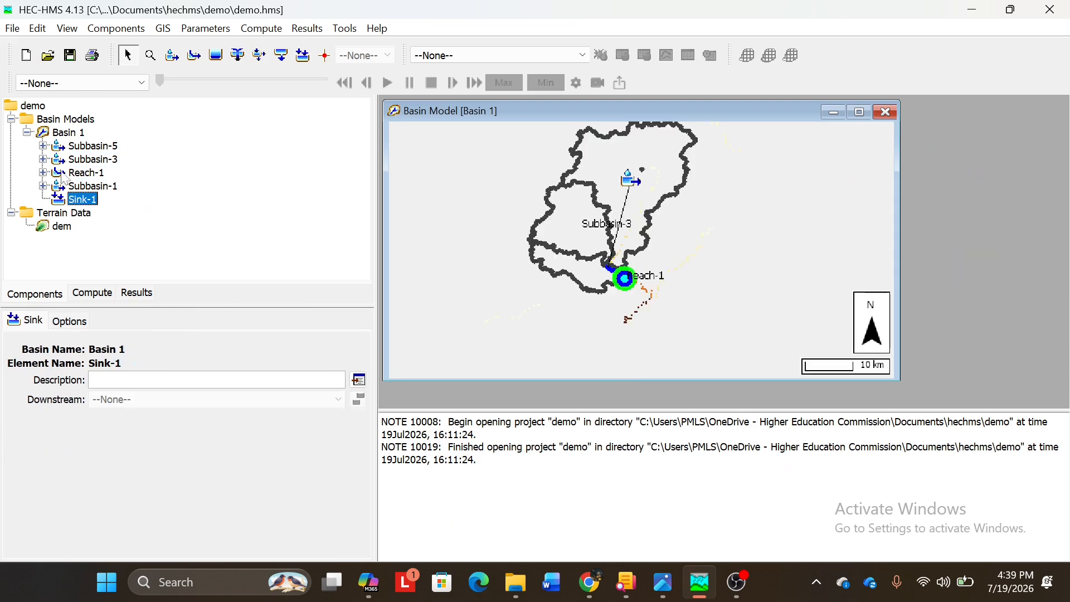
left_click(62, 227)
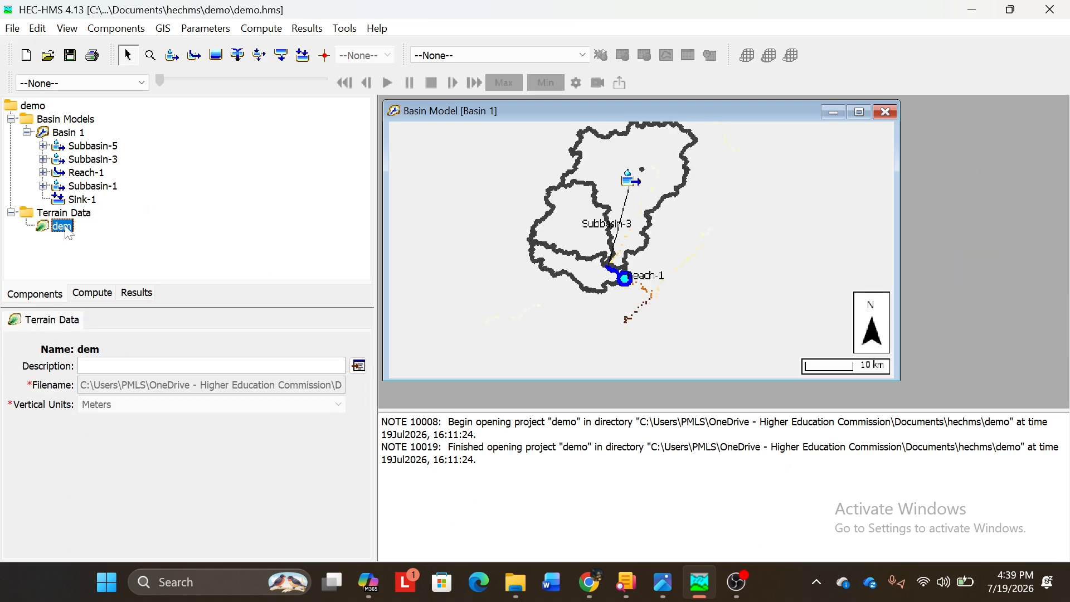
Step: Show the Terrain, Sink Fill and Sink Locations layers on the Basin 1 map
right_click(723, 220)
left_click(756, 388)
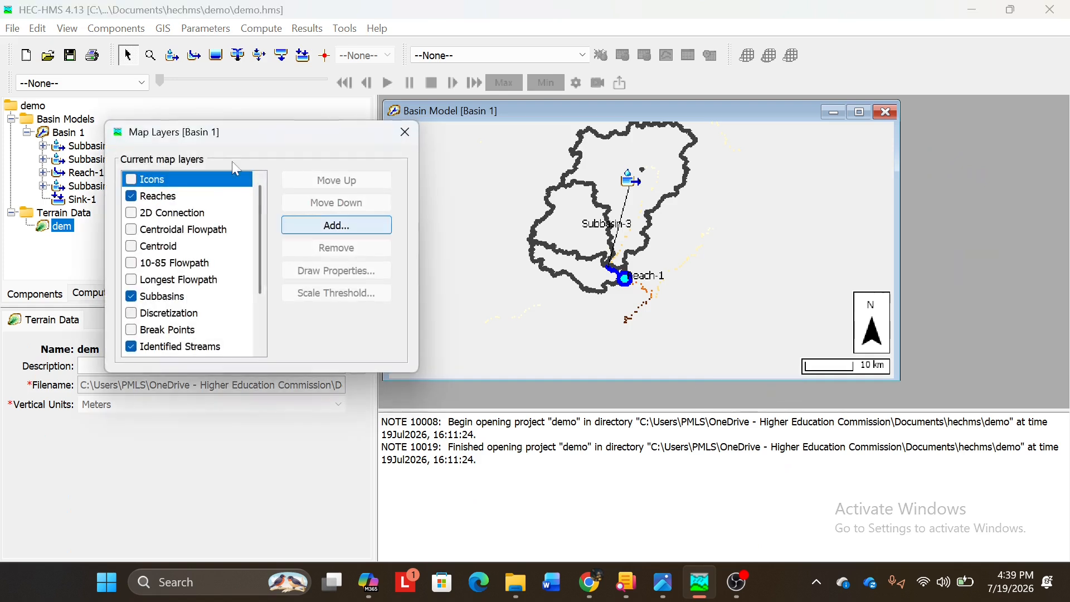
scroll(142, 257, "down", 2)
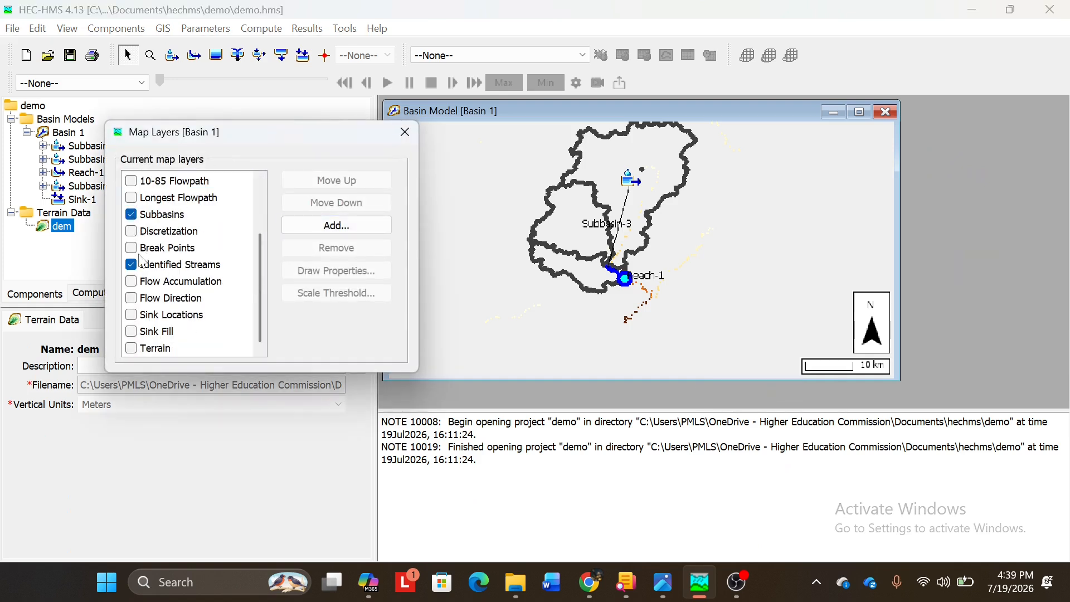
left_click(132, 349)
left_click(132, 349)
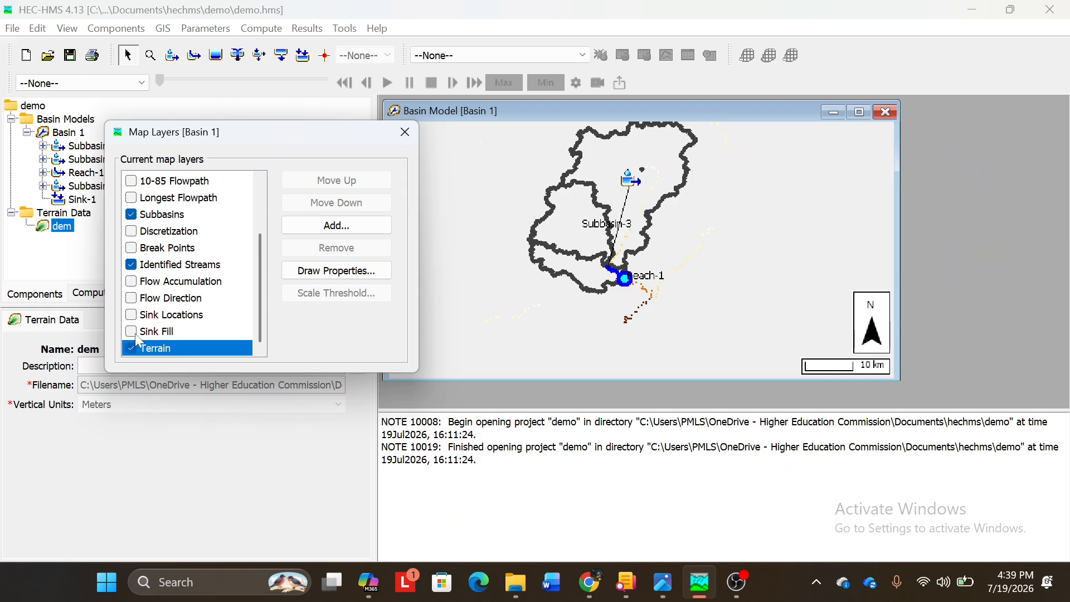
left_click(134, 333)
left_click(133, 332)
left_click(131, 321)
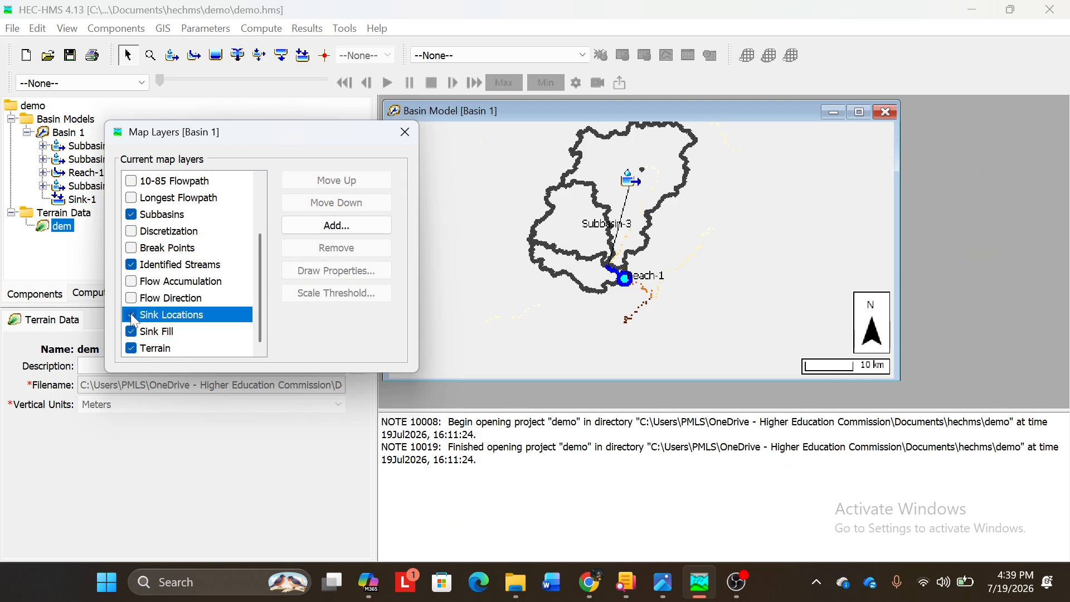
left_click(130, 314)
left_click(130, 298)
left_click(131, 282)
scroll(173, 251, "up", 2)
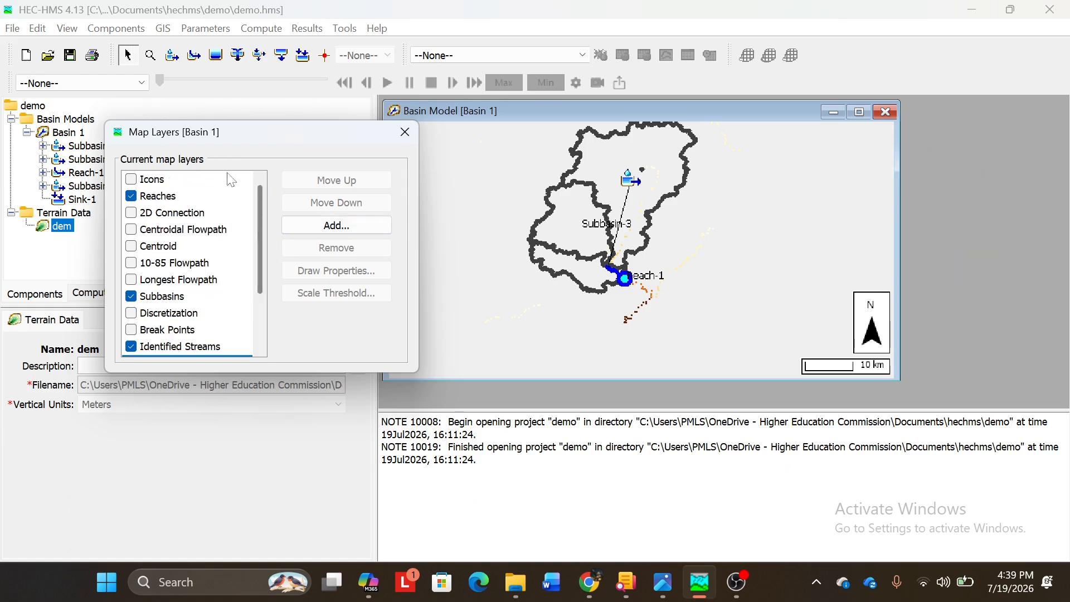
left_click(405, 132)
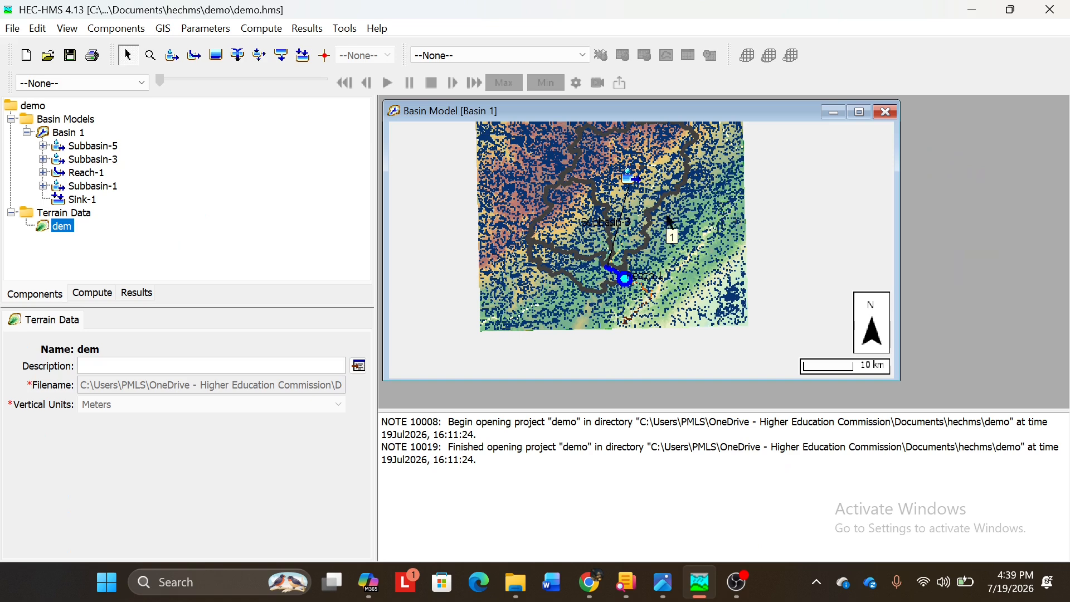
Step: Hide the Sink Locations, Sink Fill and Terrain layers on the Basin 1 map
right_click(806, 218)
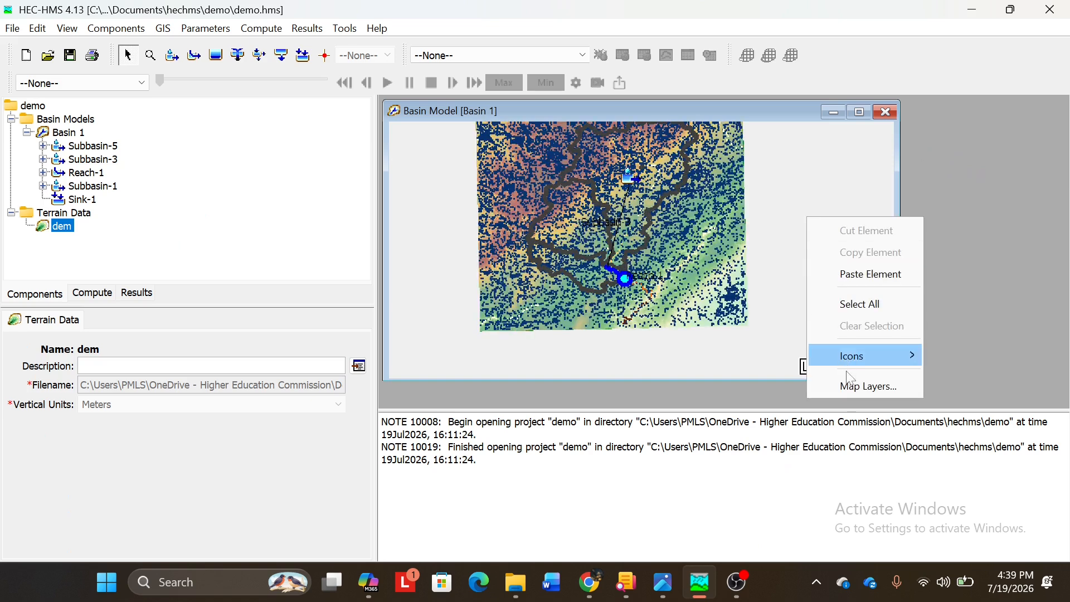
left_click(866, 385)
scroll(144, 207, "down", 2)
left_click(134, 315)
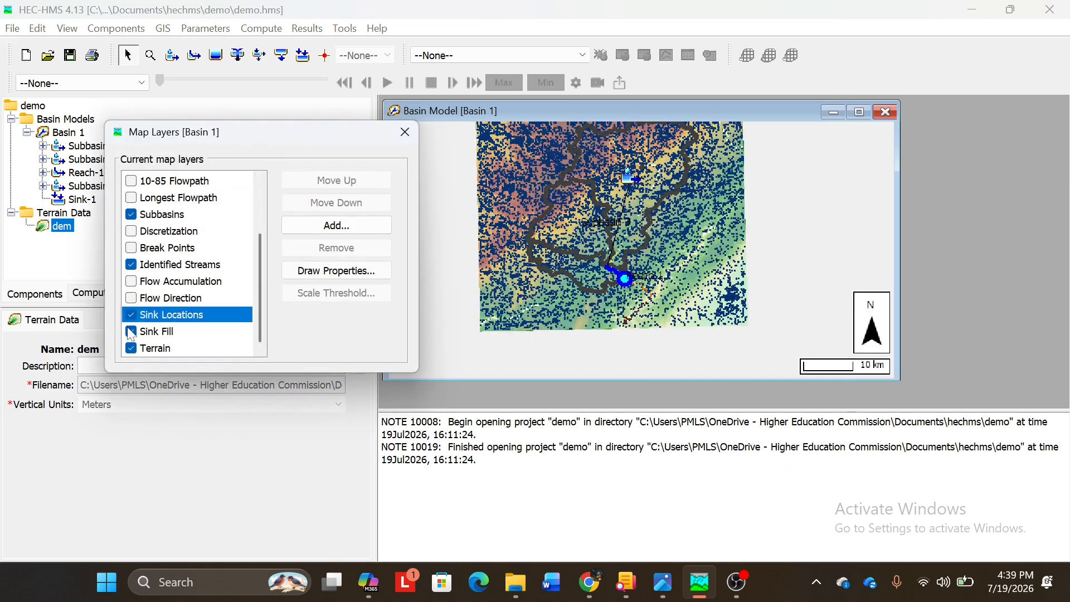
left_click(131, 316)
left_click(131, 331)
left_click(131, 348)
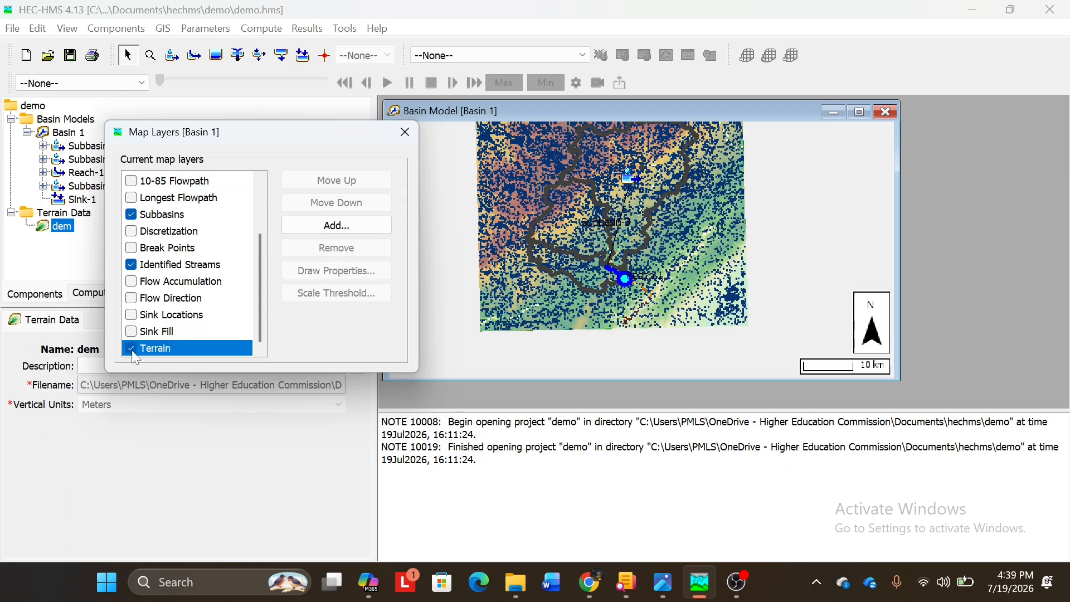
scroll(146, 338, "up", 1)
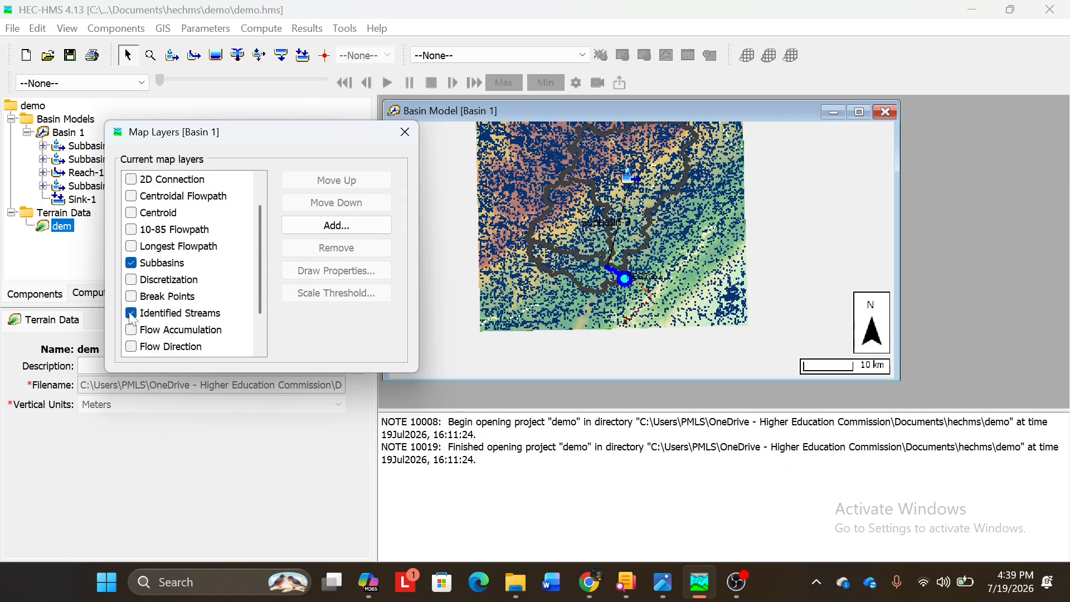
scroll(196, 260, "up", 1)
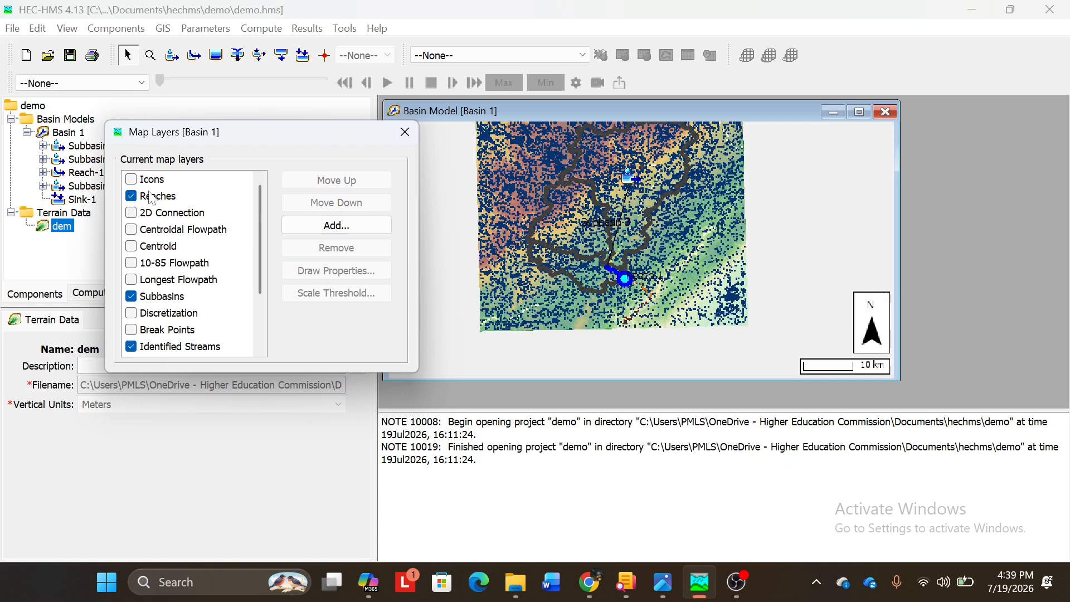
left_click(405, 132)
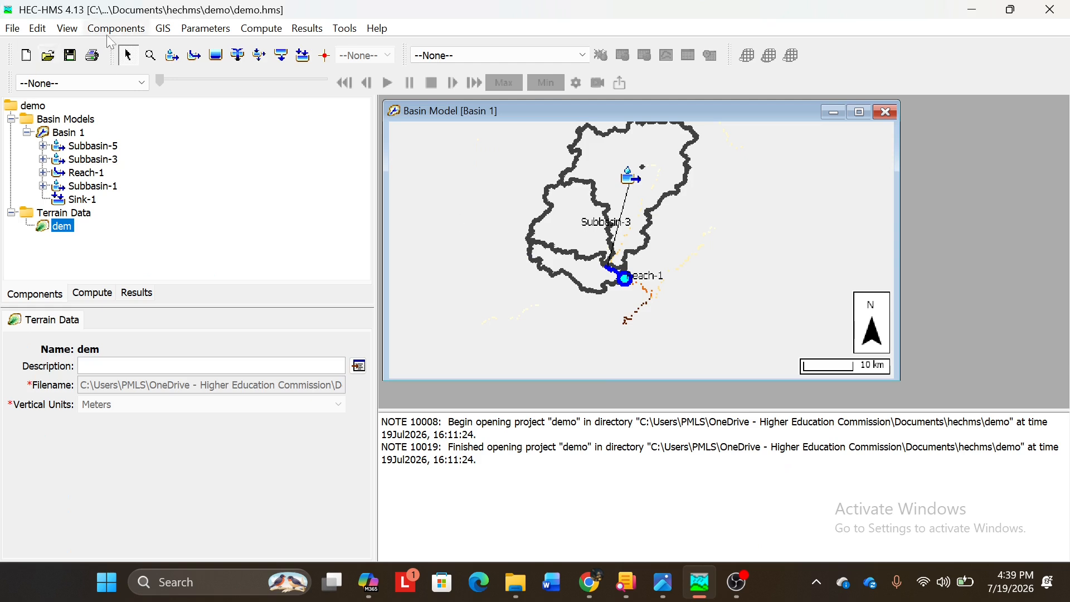
Step: Inspect the properties and map extents of Subbasin-1, Subbasin-3 and Subbasin-5 one after another
left_click(106, 188)
left_click(114, 159)
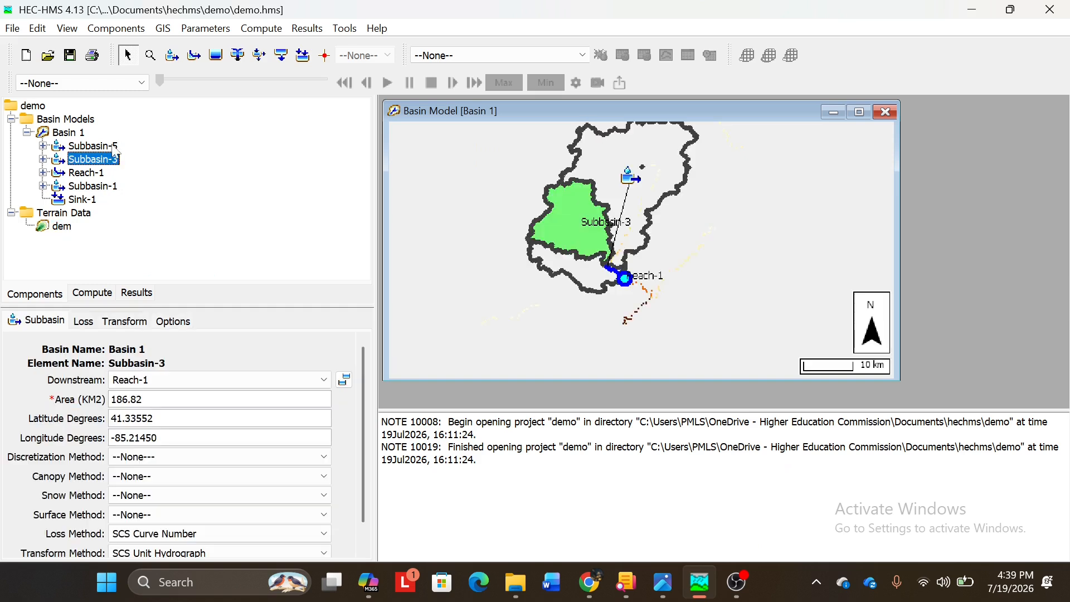
left_click(117, 147)
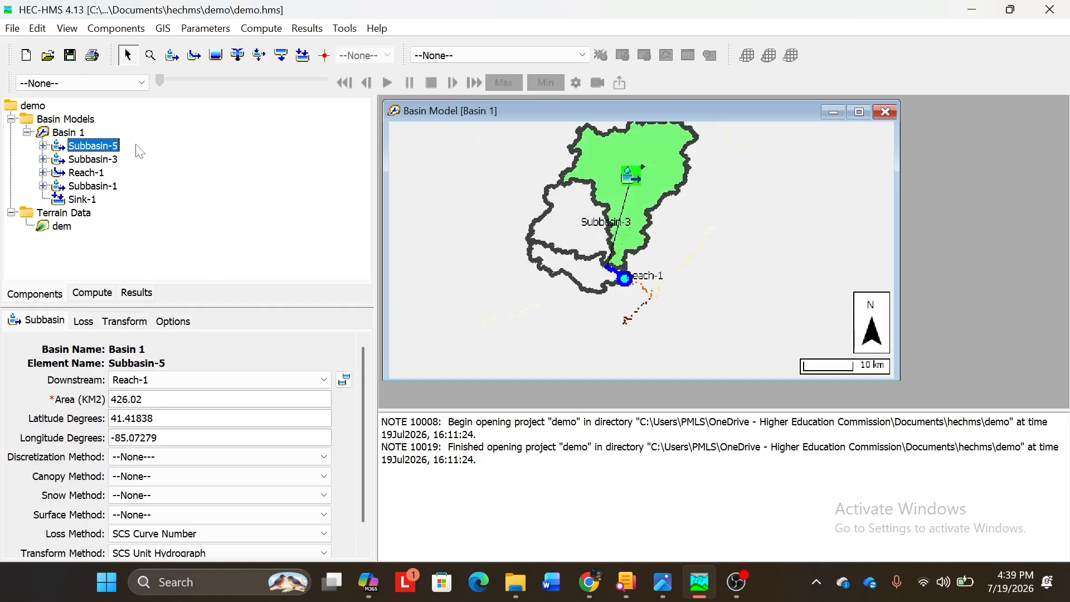
left_click(163, 29)
mouse_move(195, 38)
left_click(73, 154)
Step: Review the Subbasin Area table for all elements with alphabetic sorting, and close it
left_click(205, 29)
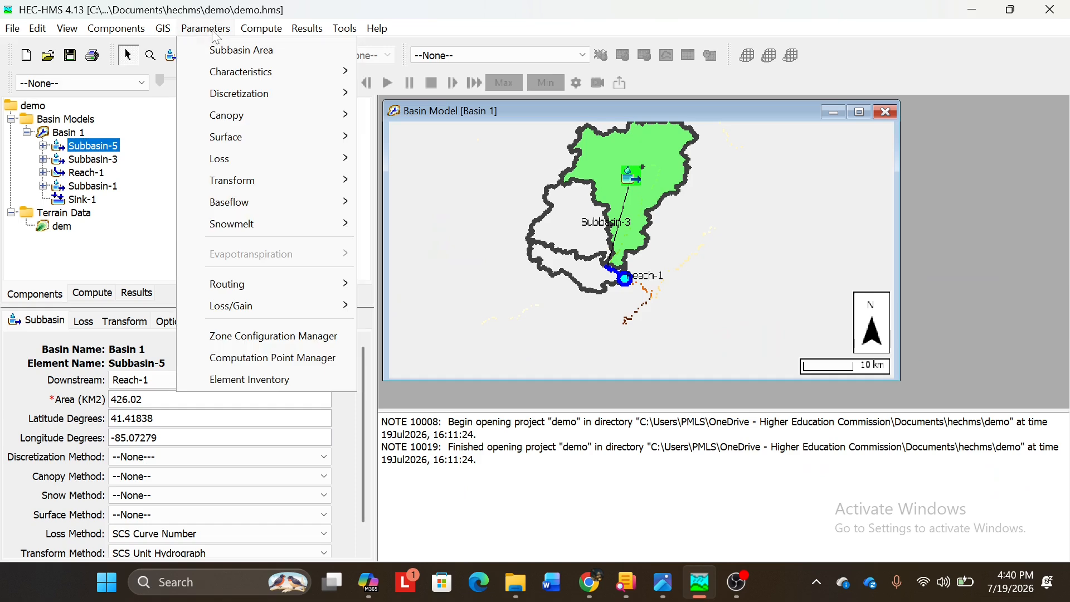
left_click(225, 50)
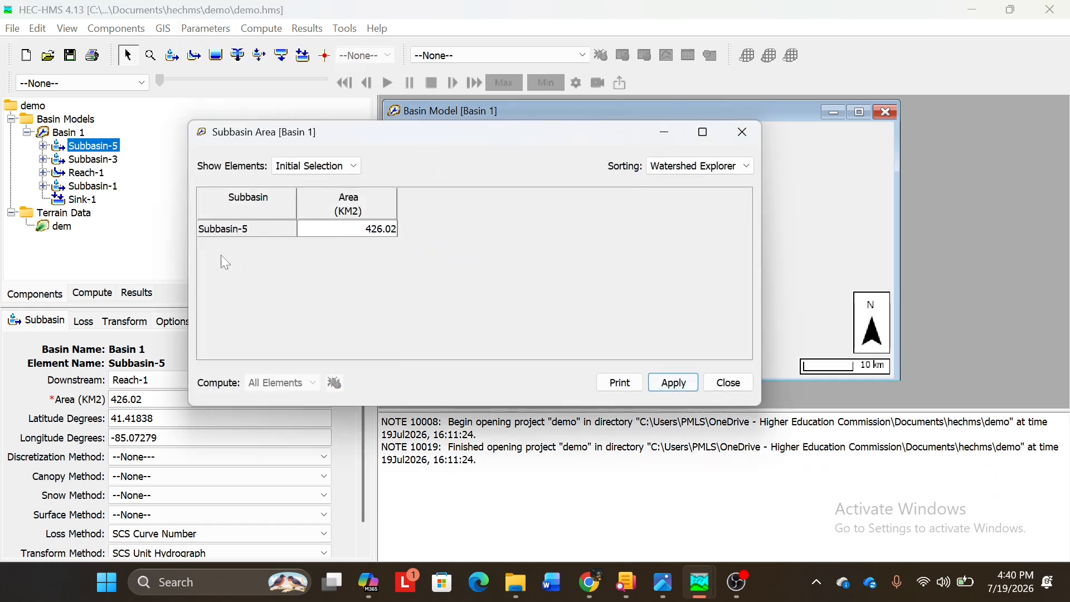
left_click(316, 166)
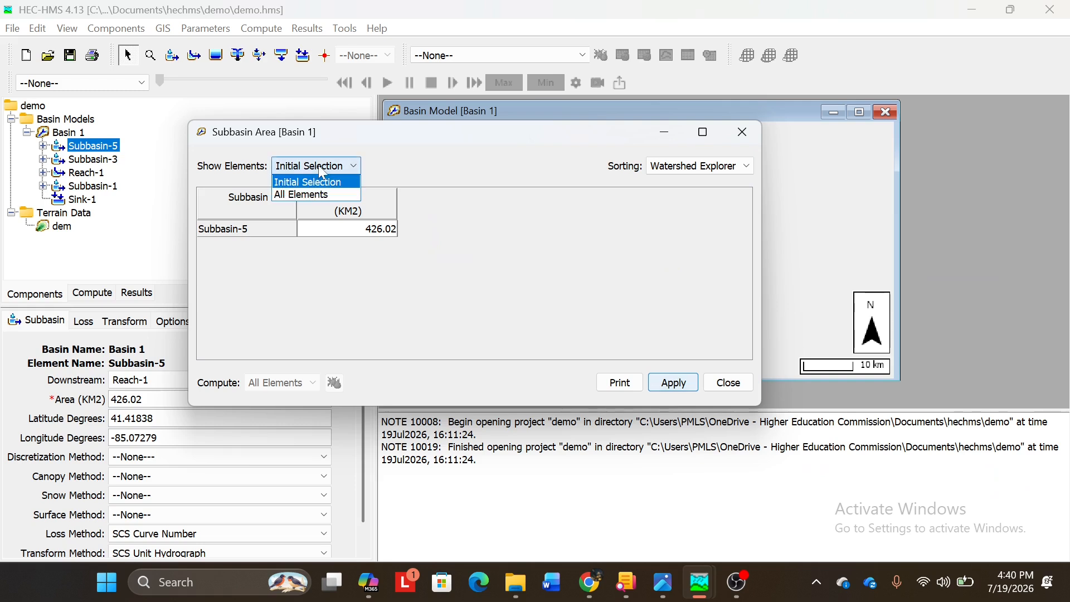
left_click(301, 197)
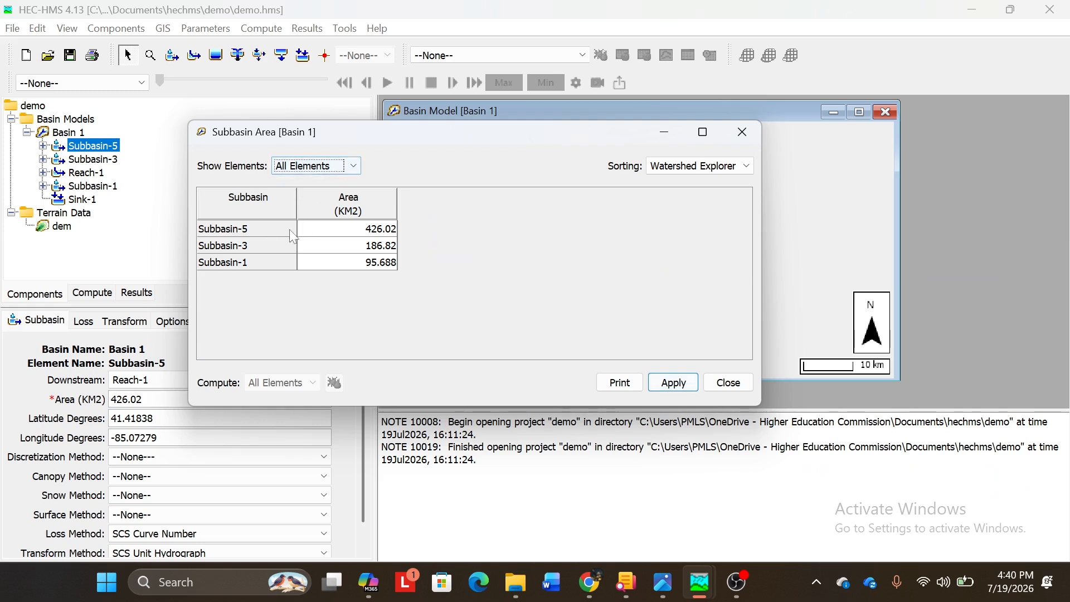
left_click(748, 166)
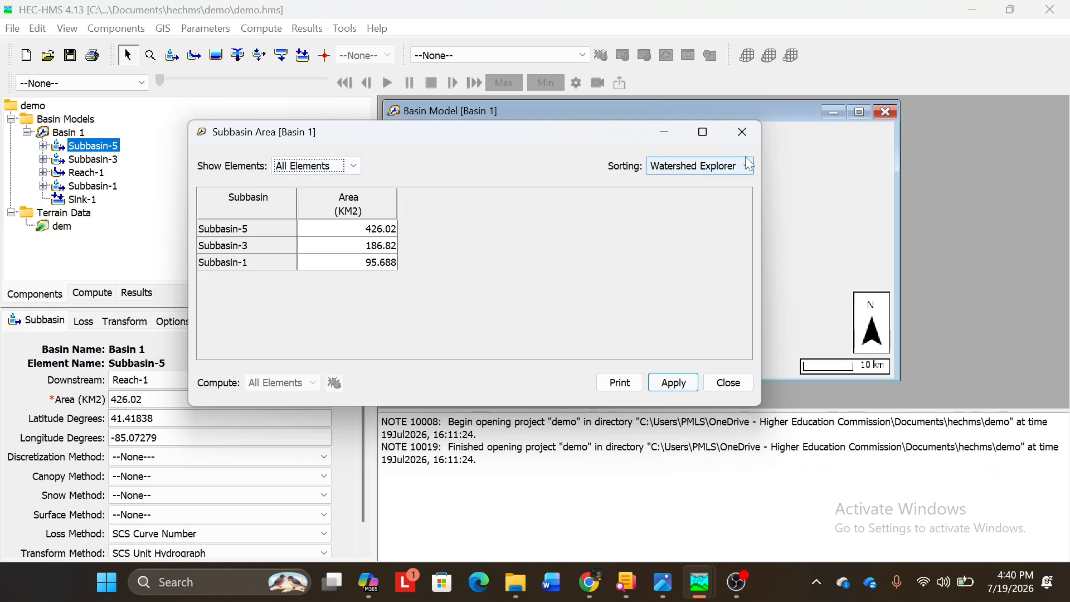
left_click(698, 195)
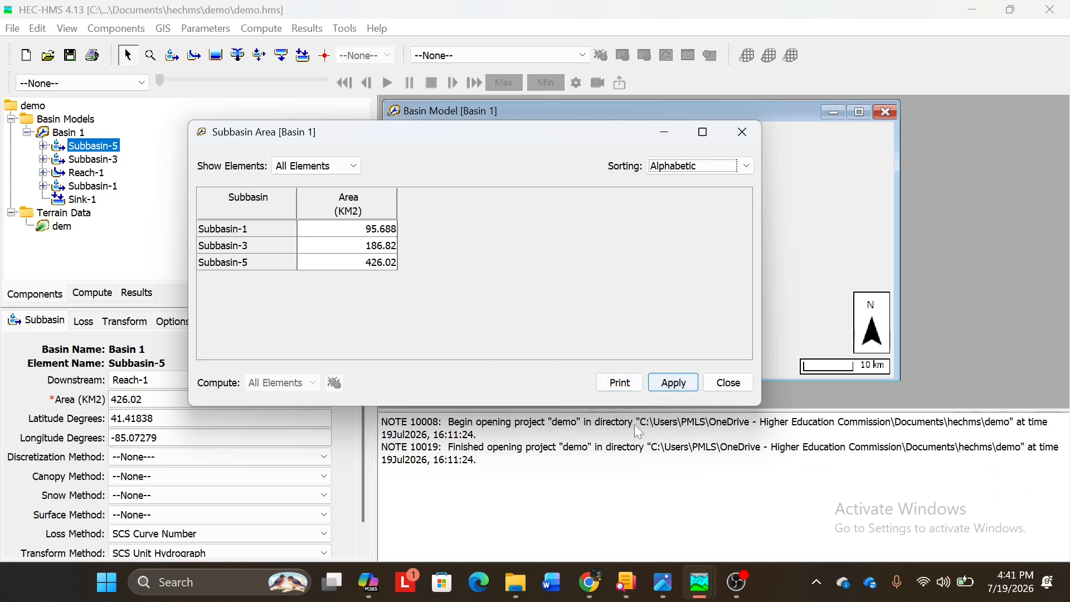
left_click(694, 391)
left_click(727, 383)
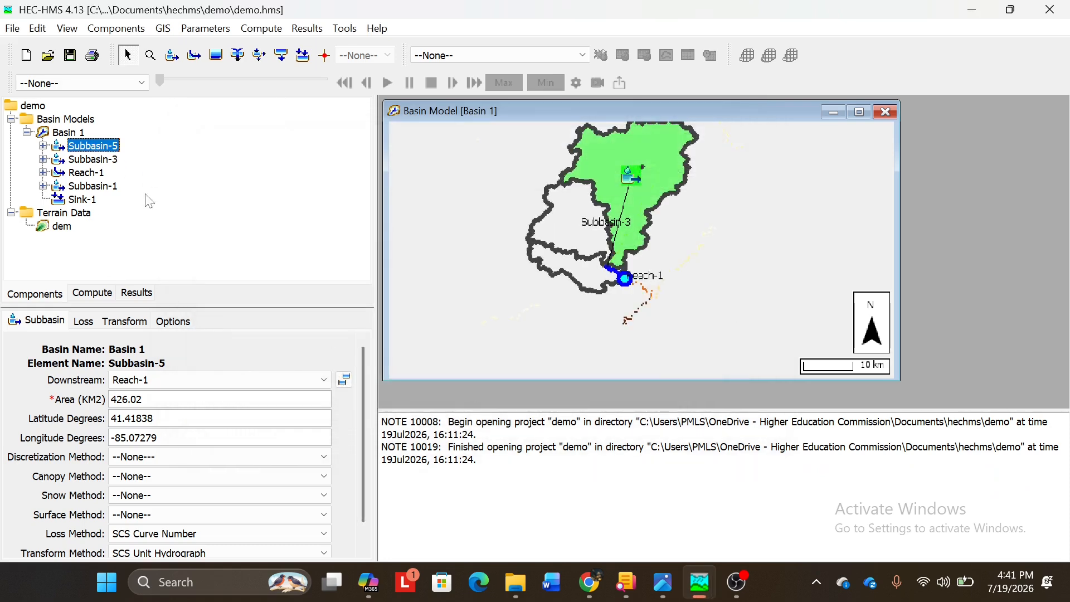
Step: Review the method settings of Subbasin-5 and its available loss methods, keeping SCS Curve Number
scroll(92, 411, "down", 2)
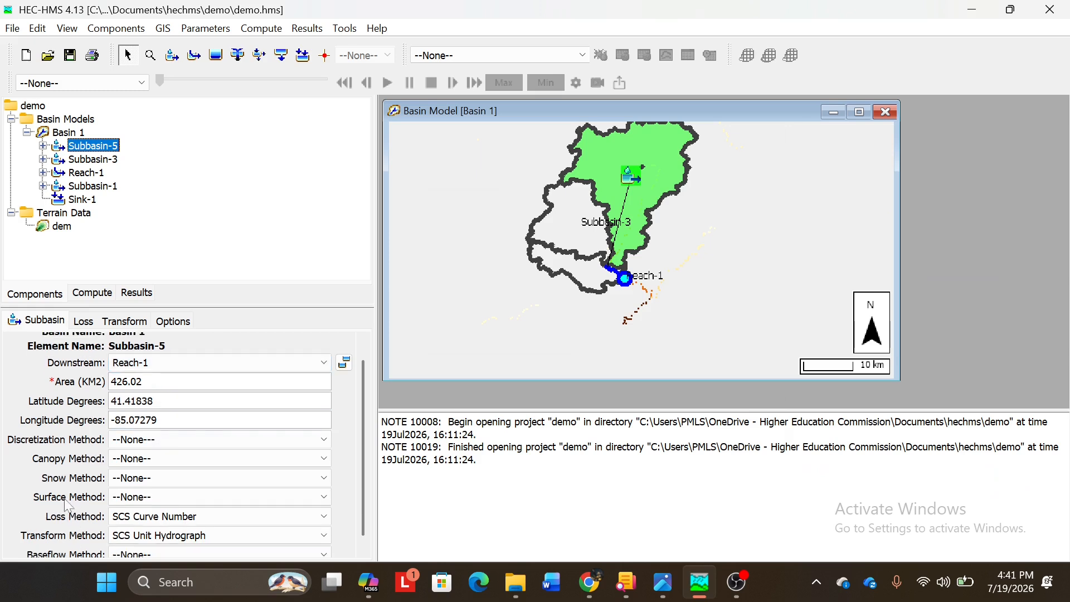
scroll(40, 518, "down", 1)
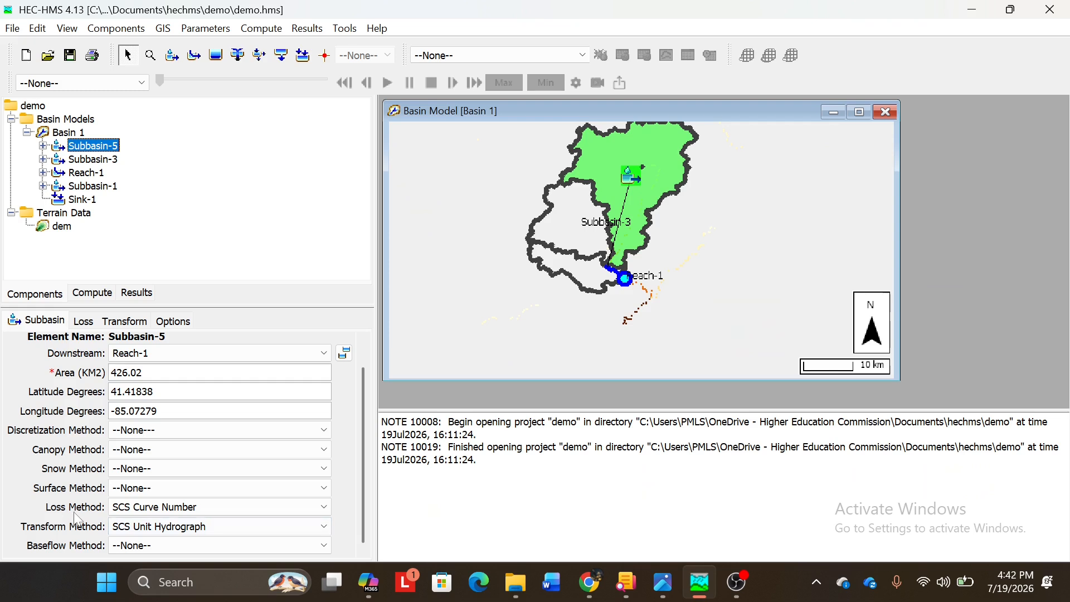
left_click(120, 510)
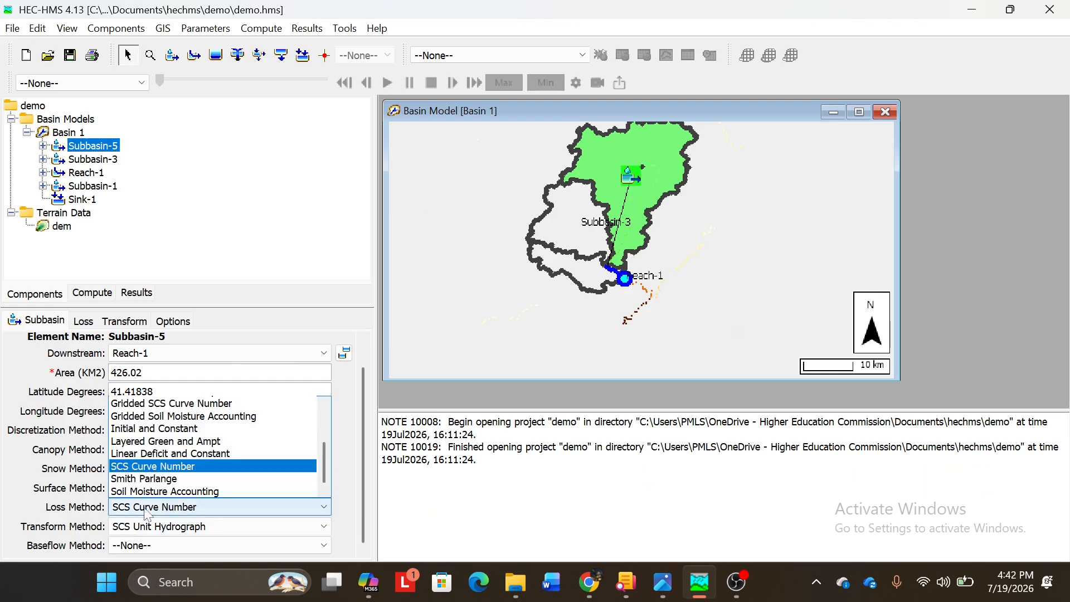
left_click(205, 504)
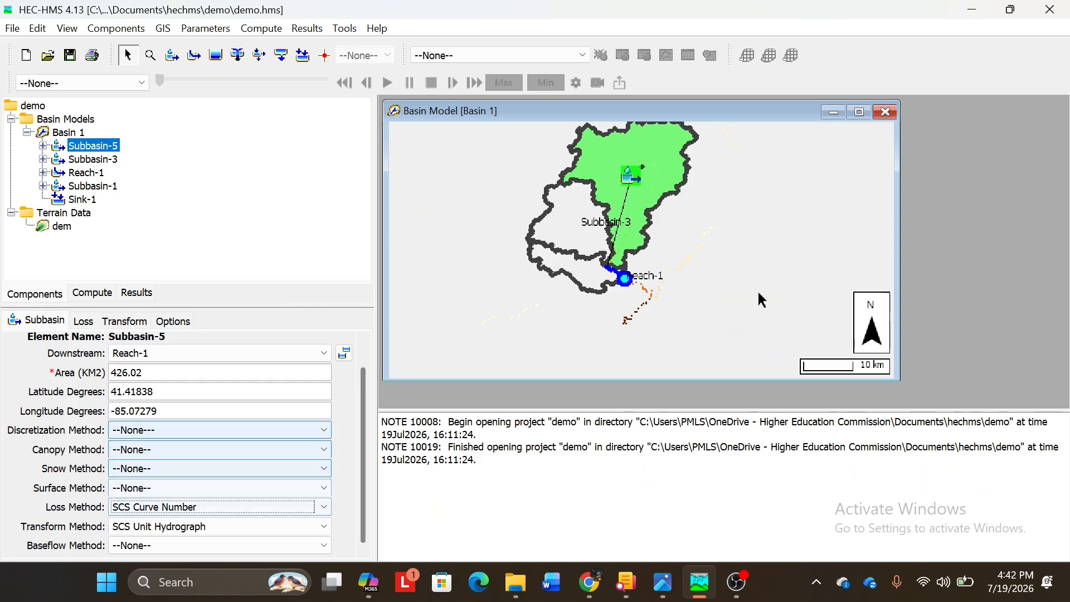
scroll(578, 220, "down", 1)
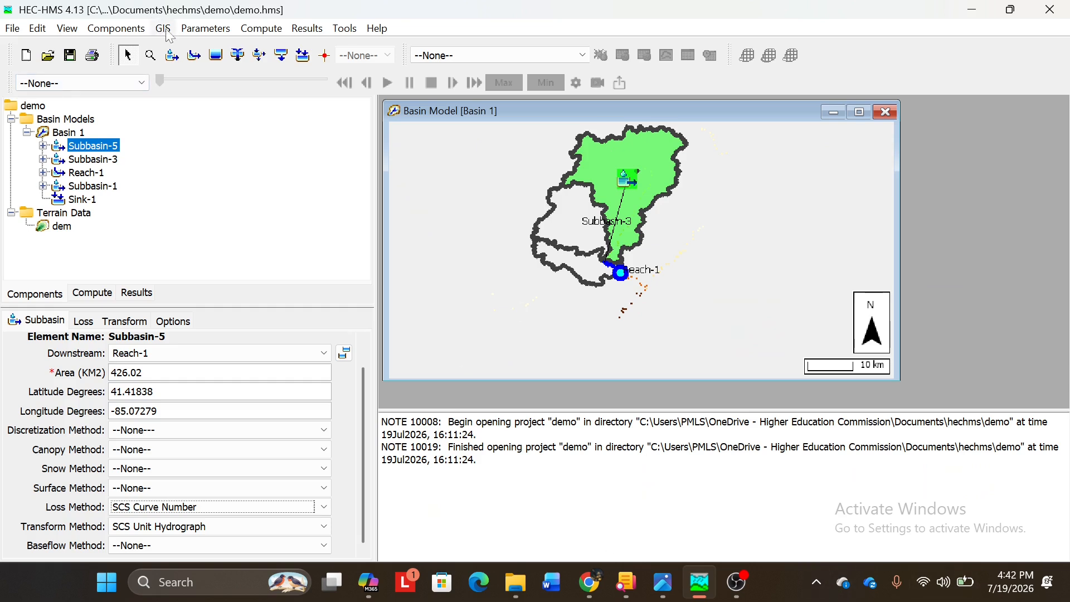
Step: Find ArcGIS Pro with a Windows search for "arc" and launch it
left_click(162, 582)
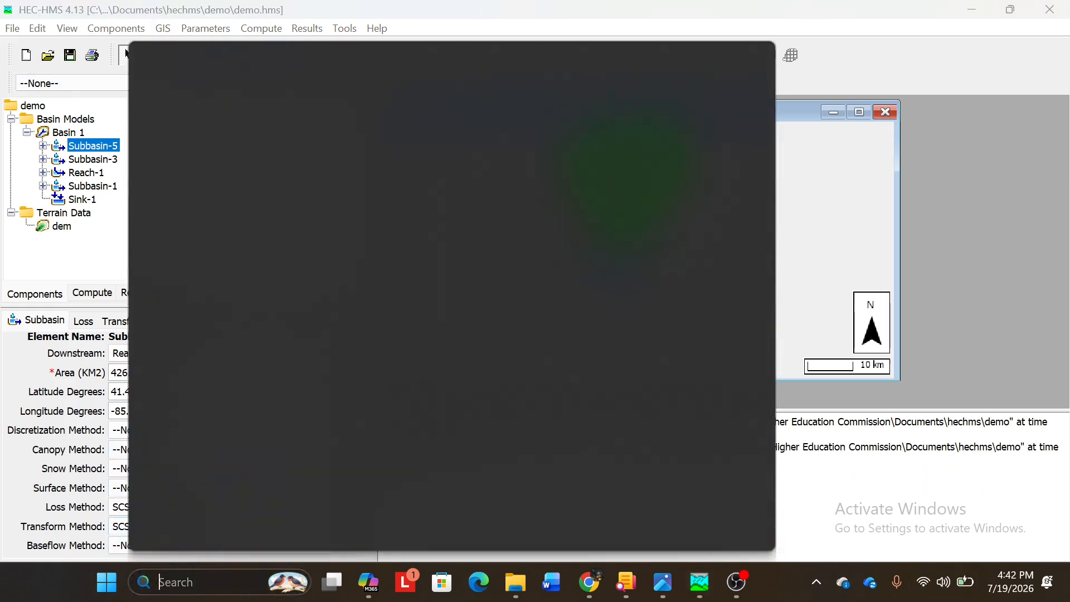
type("arc")
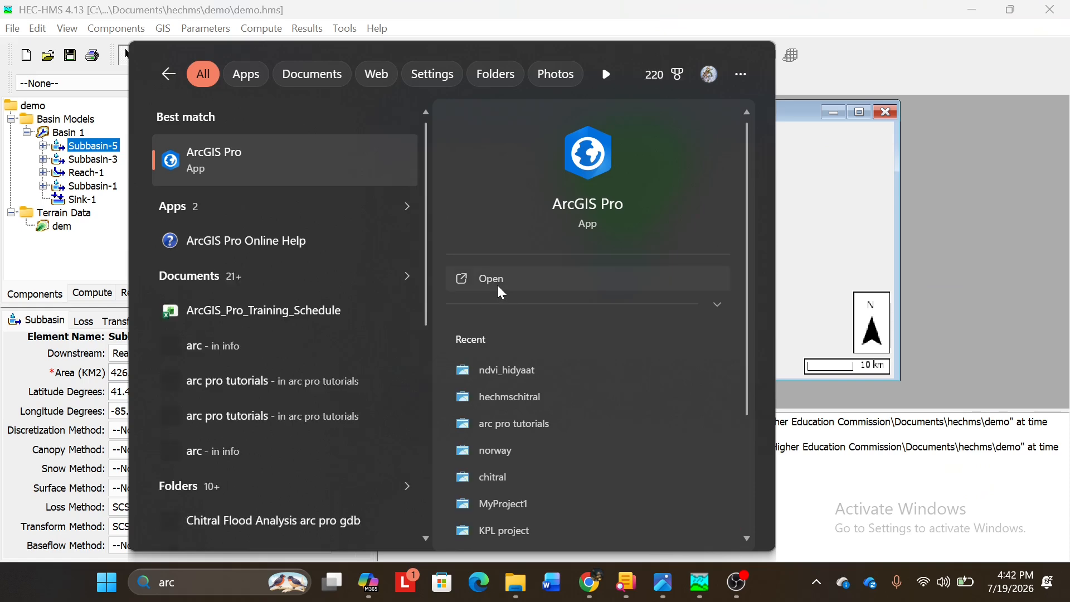
left_click(500, 278)
Step: Open the SCS Curve Number loss parameter table for Basin 1 and filter it by Basin Element
left_click(163, 28)
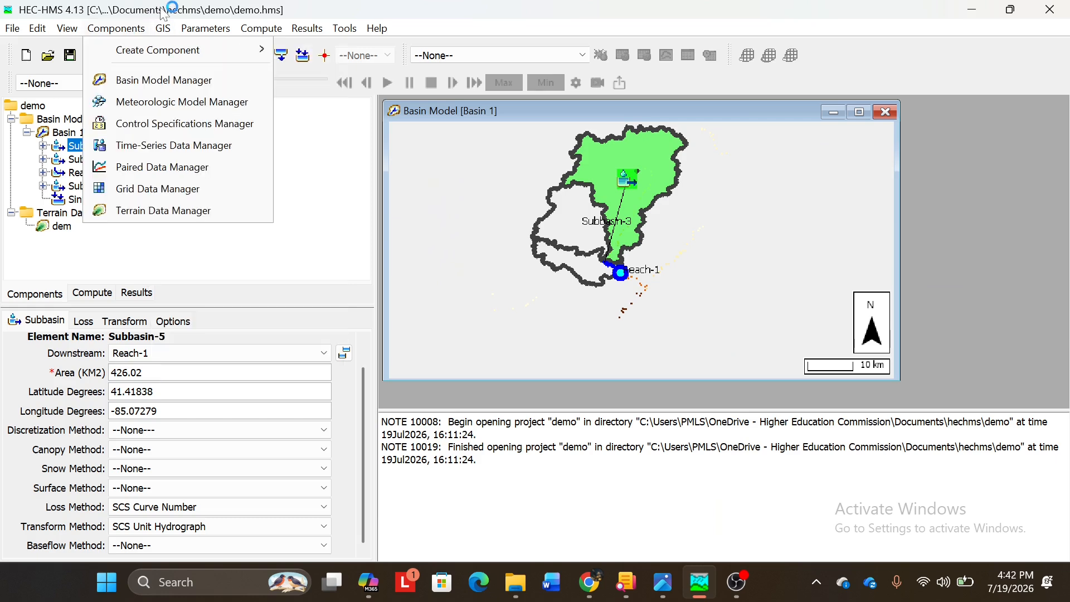
mouse_move(314, 31)
mouse_move(205, 29)
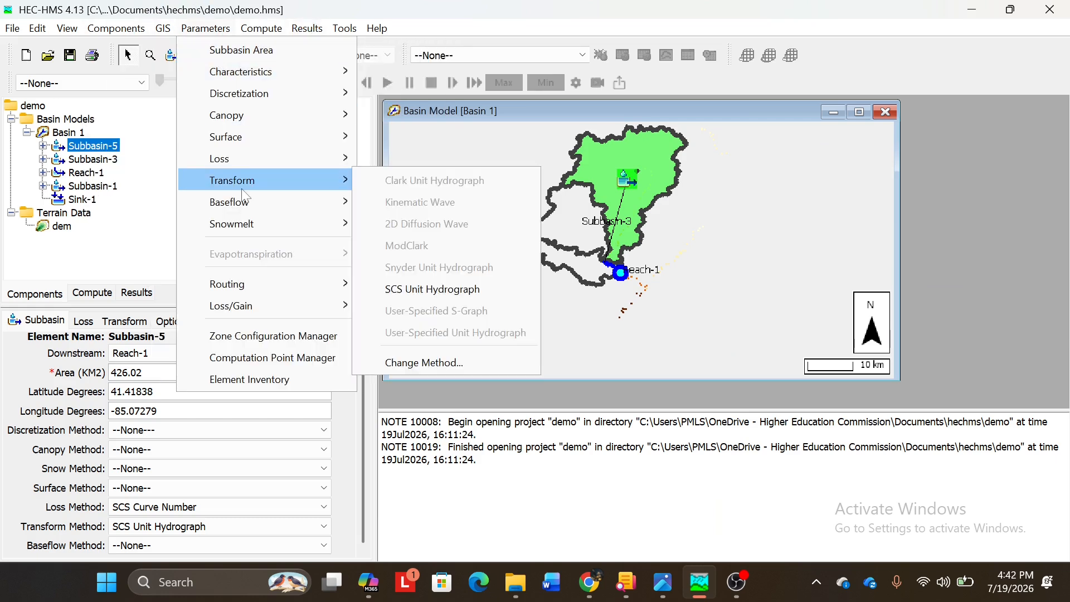
mouse_move(256, 160)
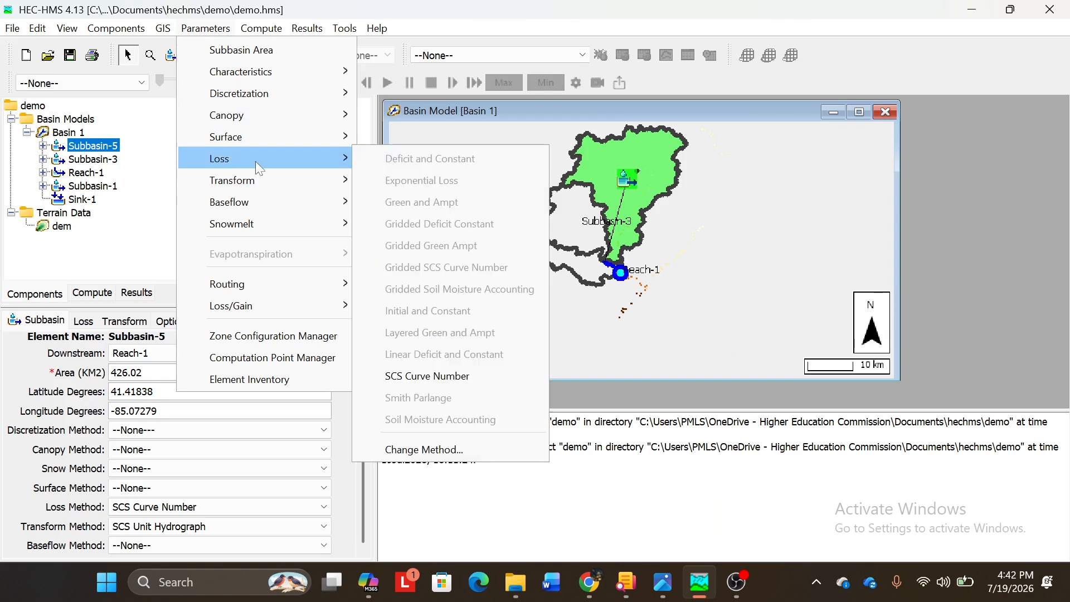
left_click(419, 381)
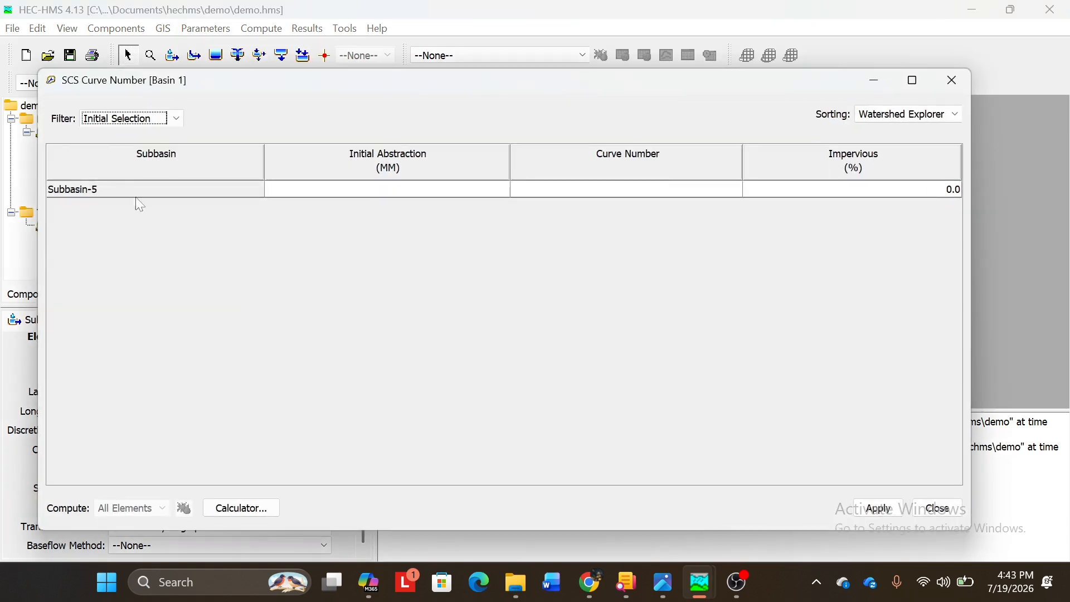
left_click(176, 119)
left_click(111, 146)
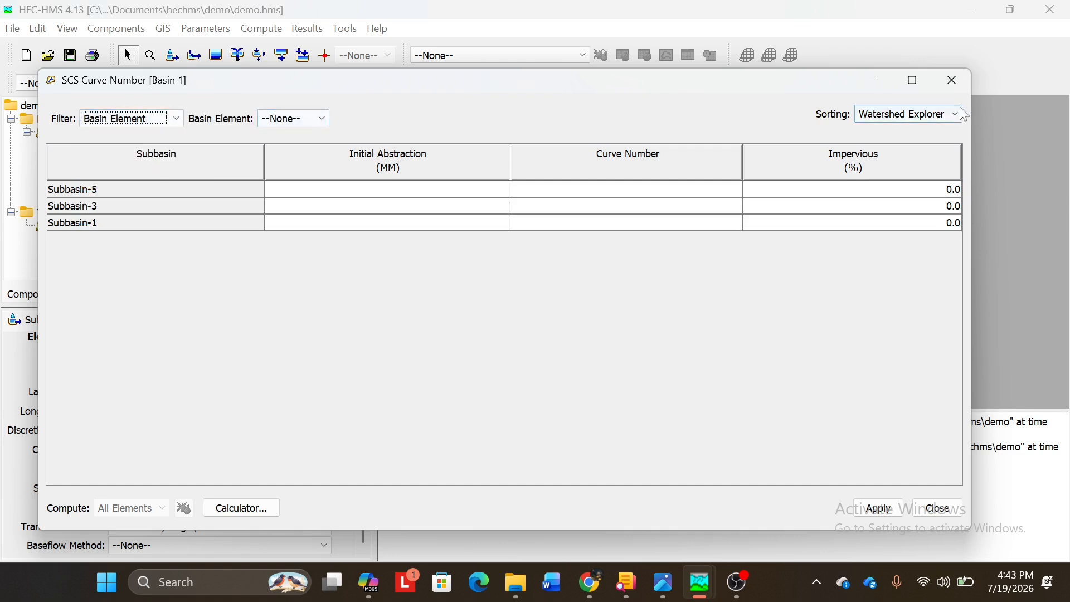
Step: Sort the SCS Curve Number table alphabetically to review the subbasins, and close it
left_click(944, 116)
left_click(920, 144)
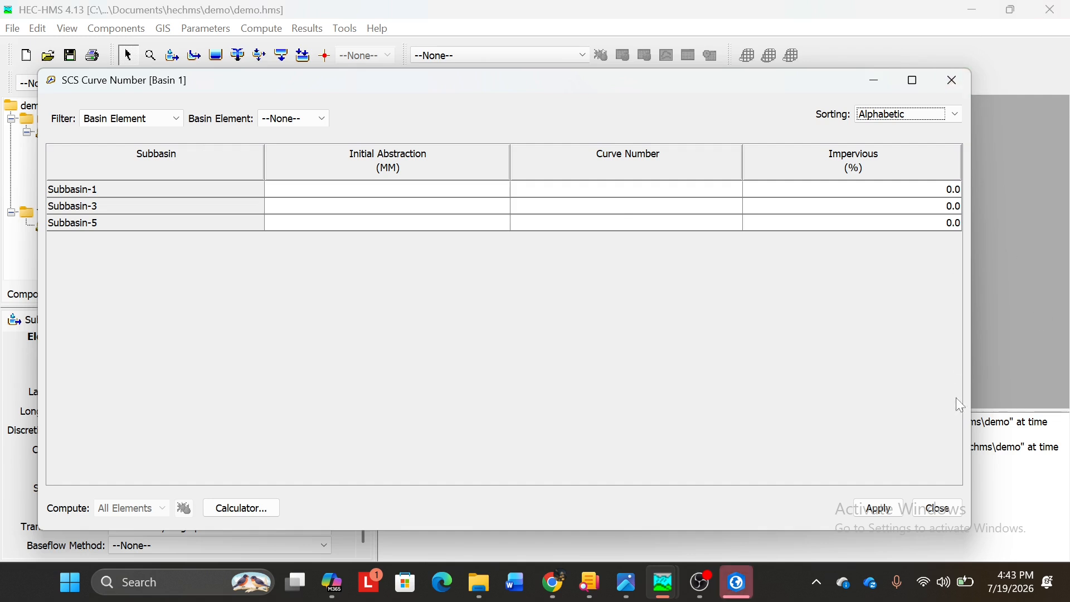
left_click(938, 508)
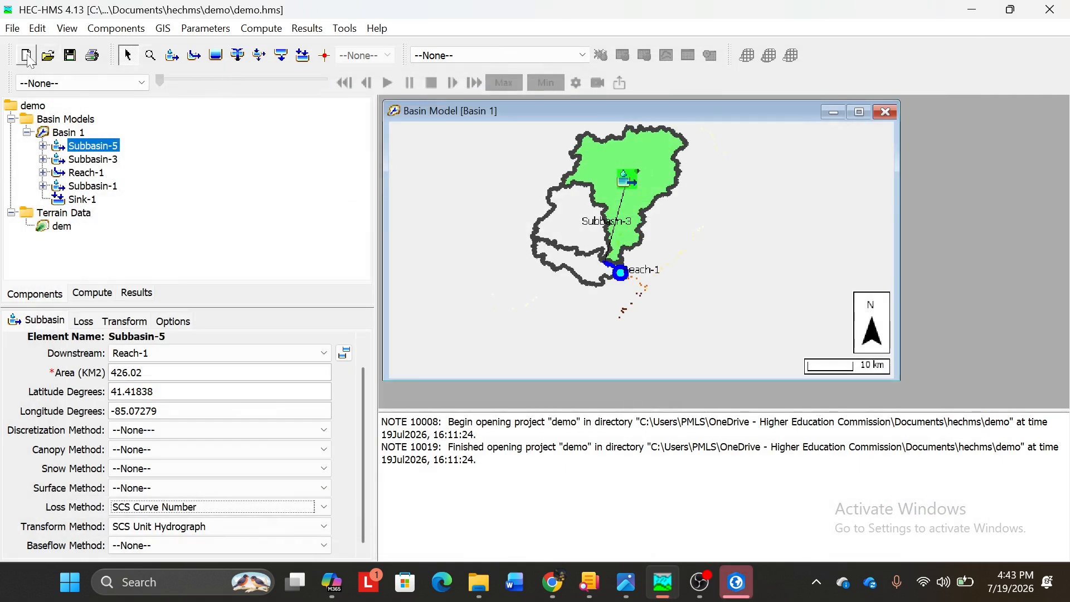
Step: Switch to ArcGIS Pro, open the recent project scs_curvenmber and maximize its window
left_click(737, 582)
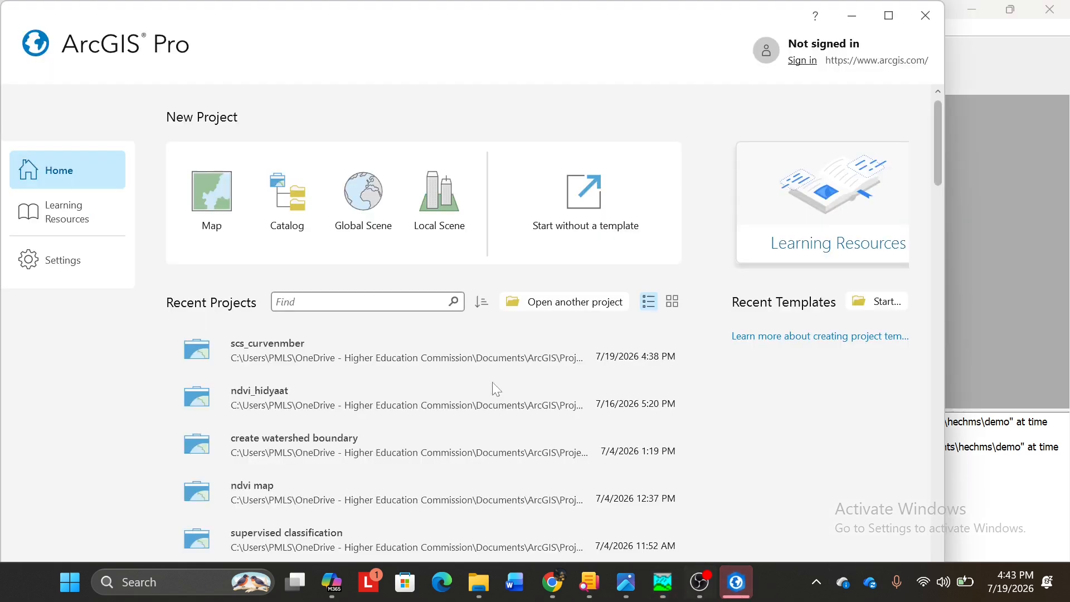
left_click(264, 360)
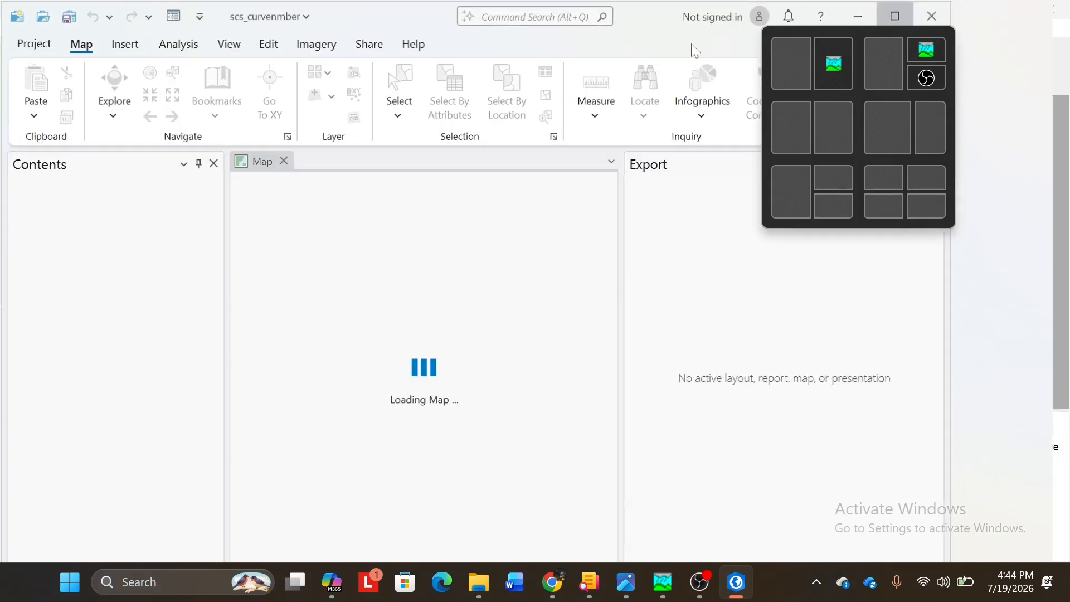
left_click(882, 23)
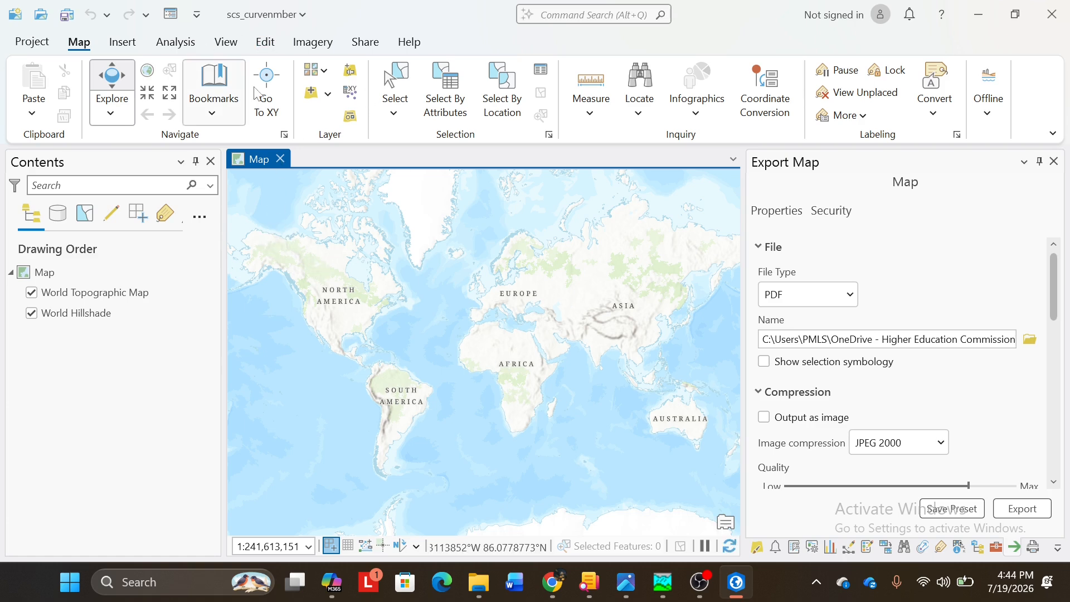
Step: Add shapefile.shp to the map from the shp folder in Downloads, data hec hms, hms_data
left_click(312, 92)
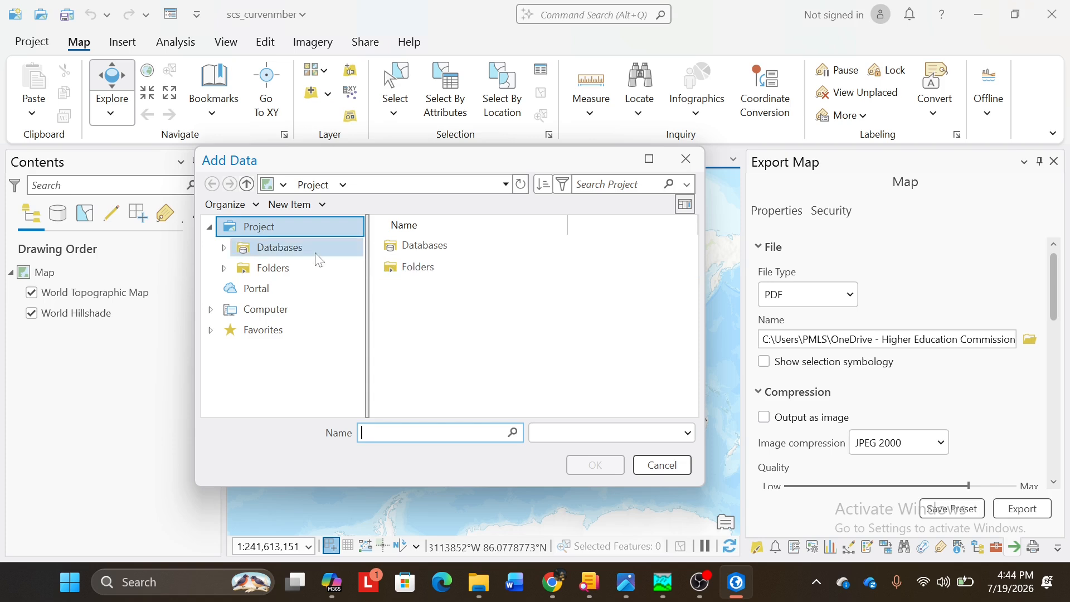
left_click(211, 309)
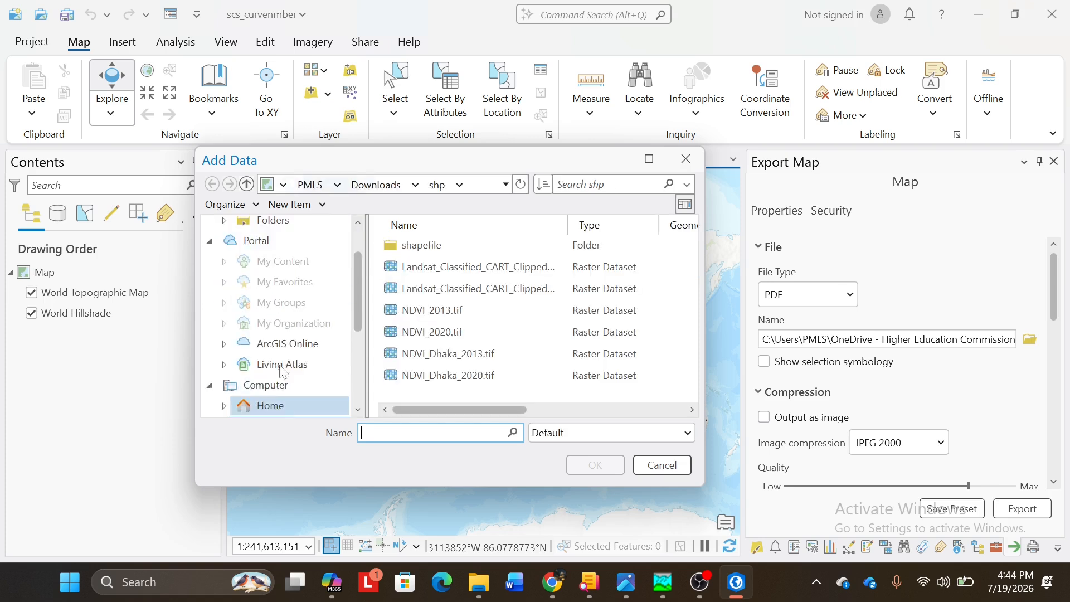
left_click(391, 187)
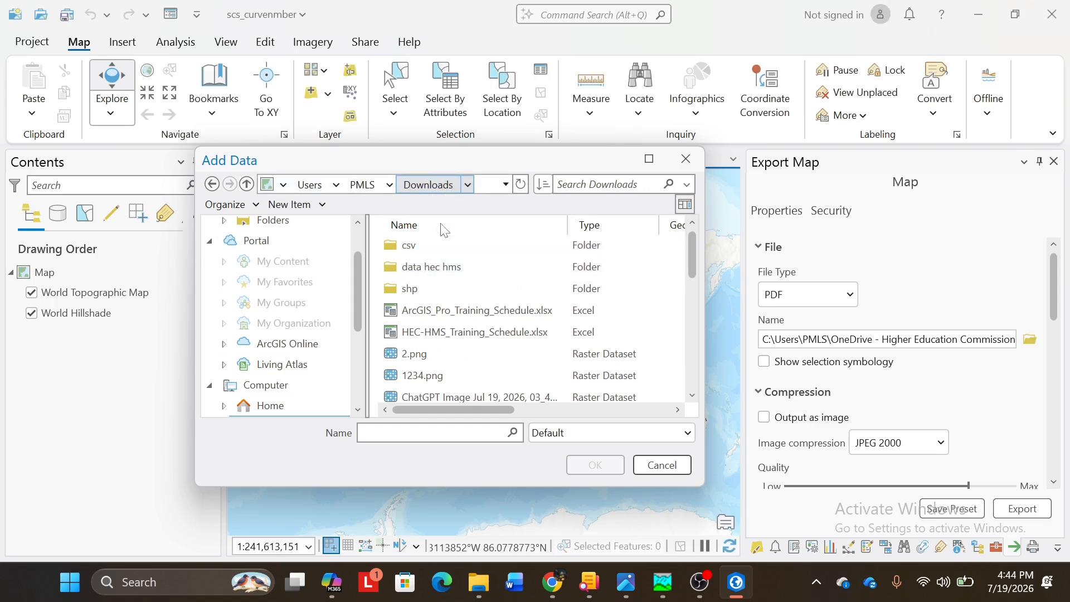
double_click(426, 267)
double_click(439, 245)
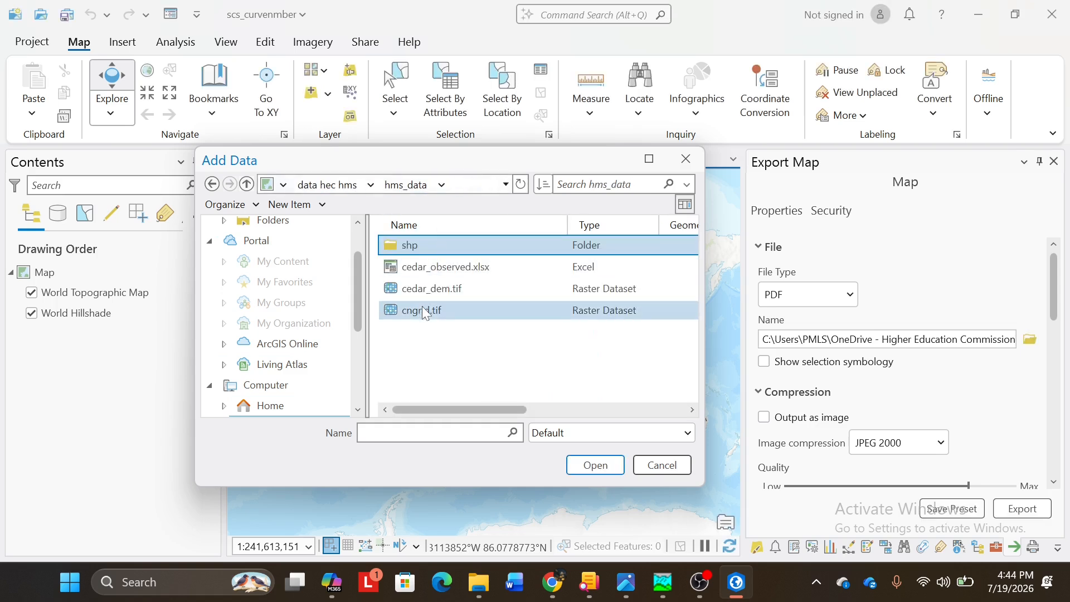
double_click(425, 239)
left_click(438, 243)
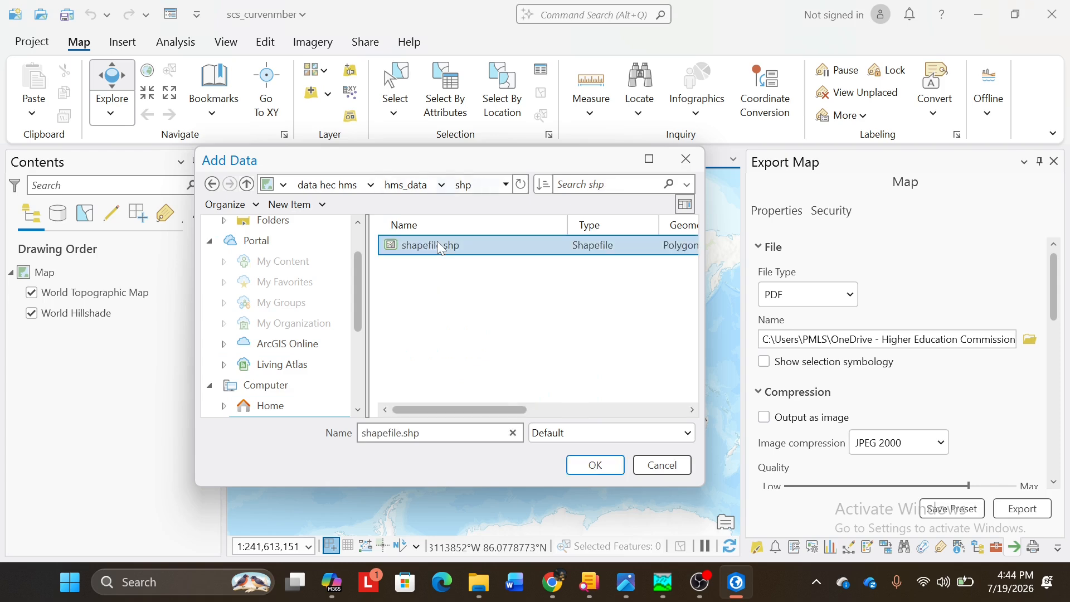
left_click(596, 465)
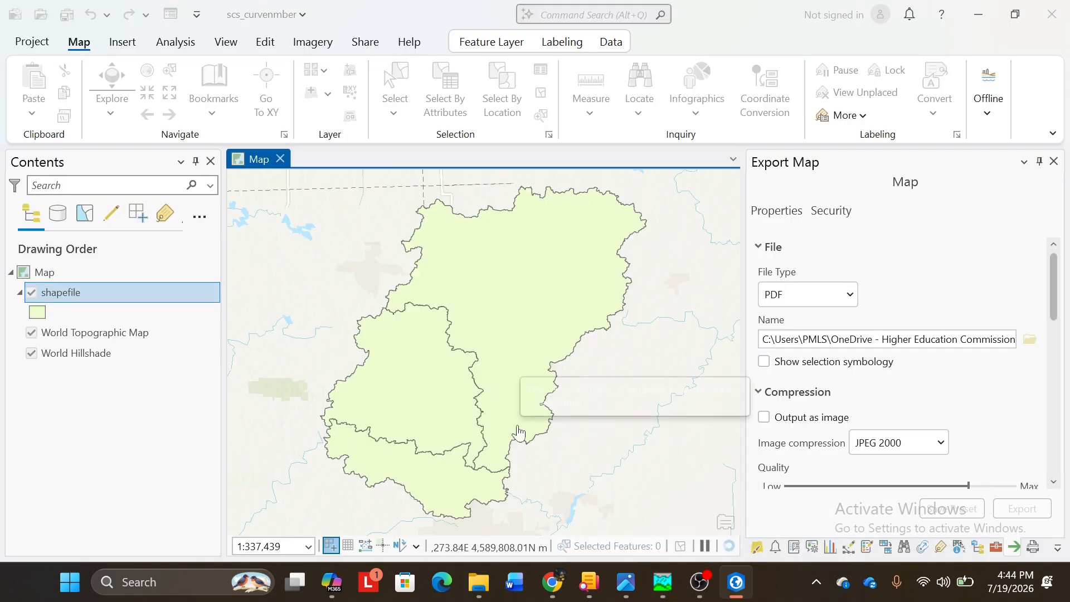
Step: Apply an unfilled black outline symbol to the shapefile layer and hide the World Topographic Map and World Hillshade basemaps
left_click(40, 311)
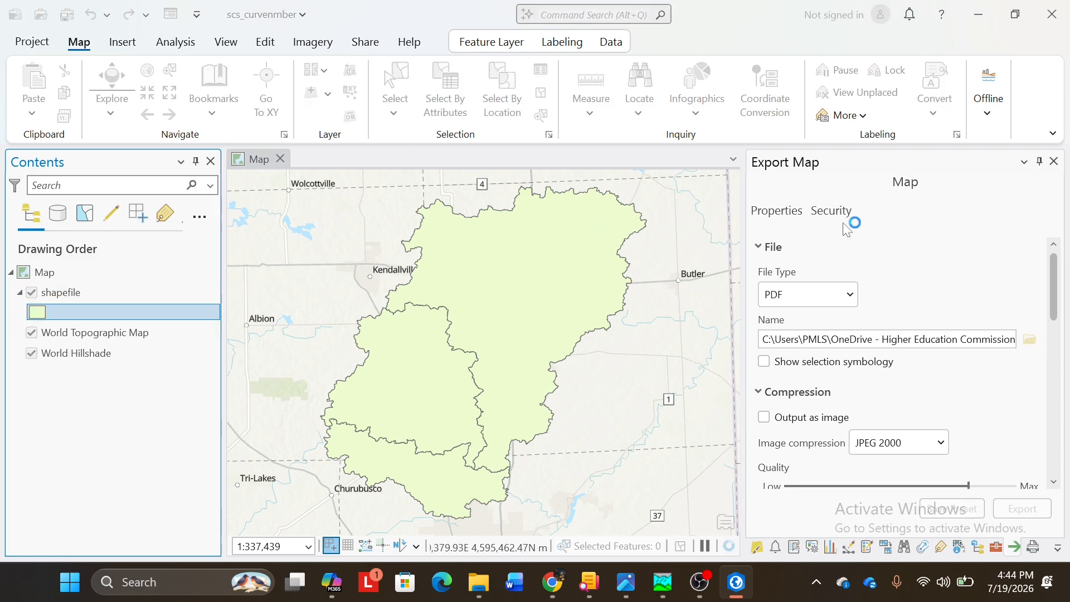
left_click(790, 329)
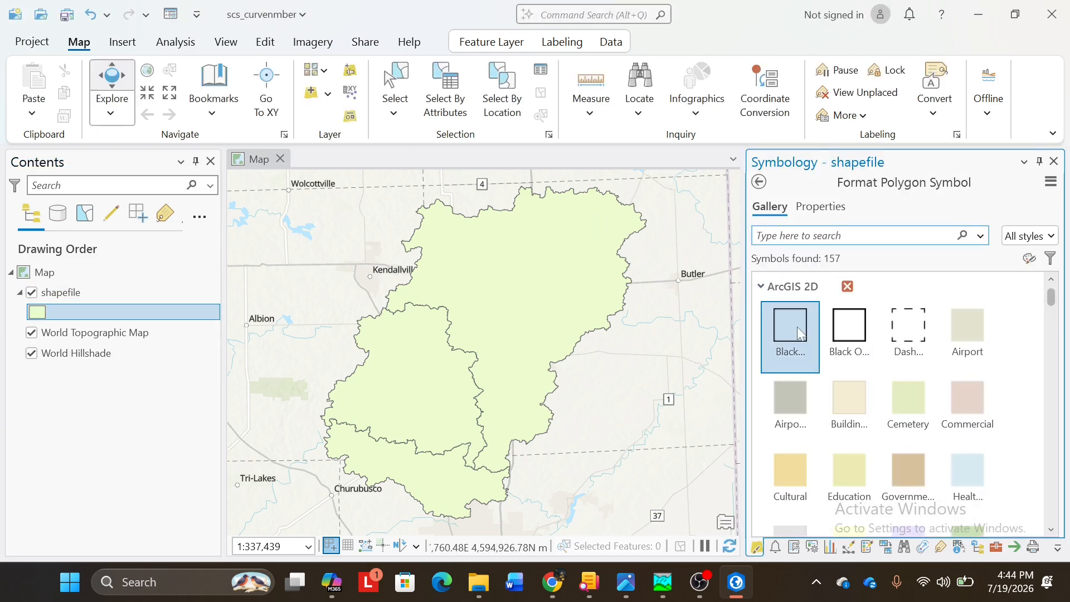
left_click(39, 336)
left_click(39, 357)
left_click(37, 338, "ctrl")
left_click(32, 333)
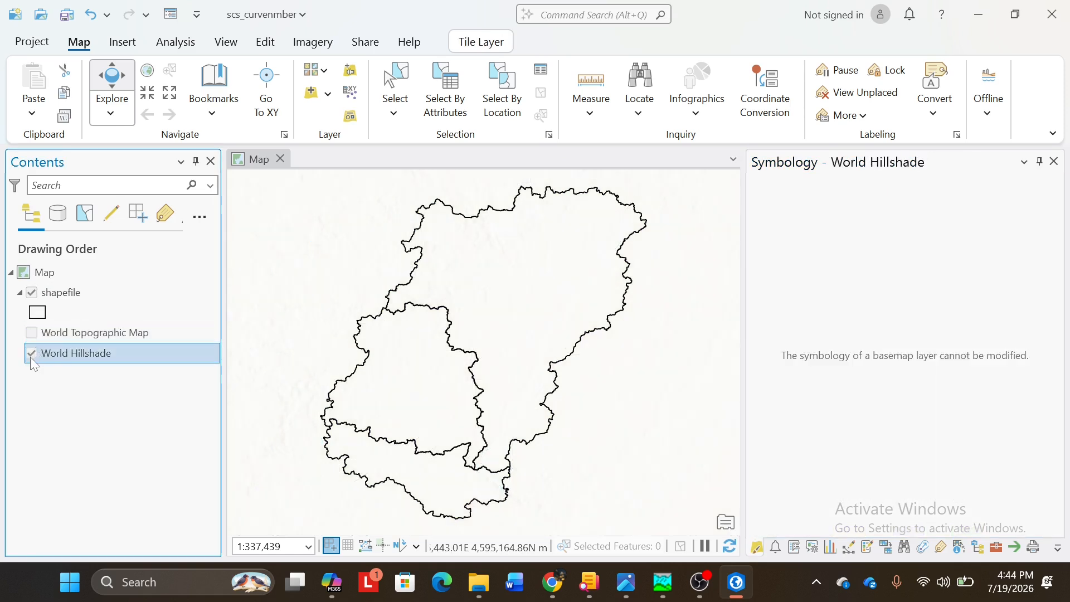
left_click(34, 357)
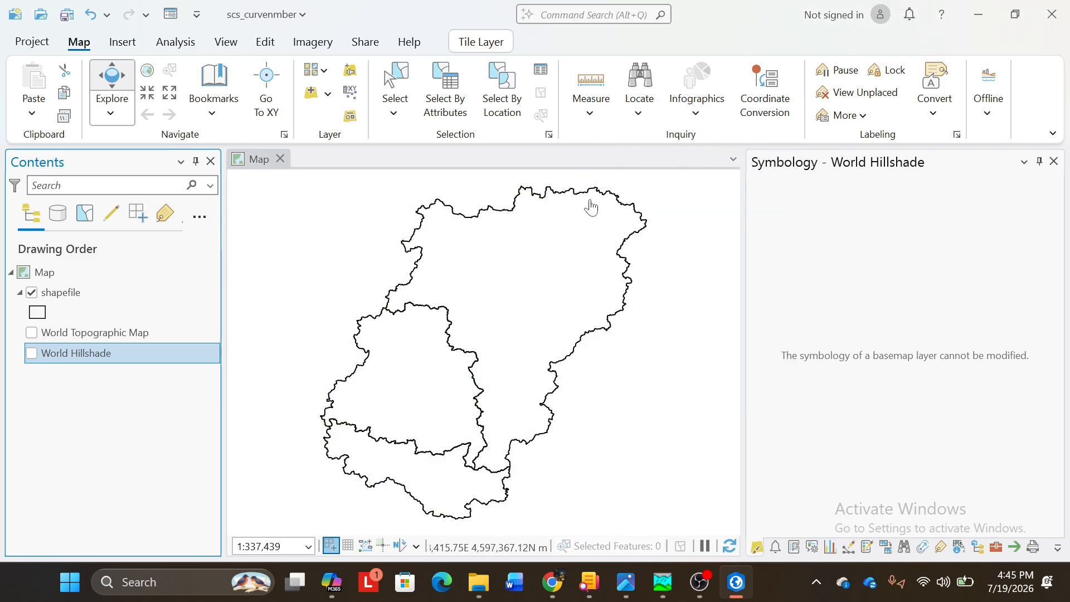
Step: Select the shapefile layer and check its location against the two basemaps, hiding them again at the end
left_click(76, 290)
right_click(80, 292)
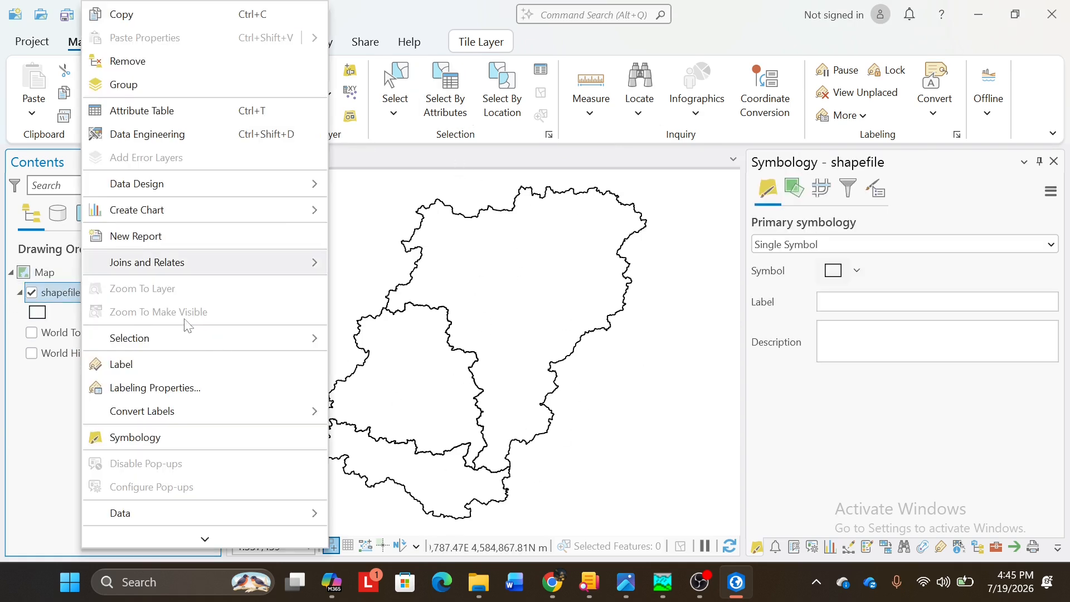
left_click(6, 414)
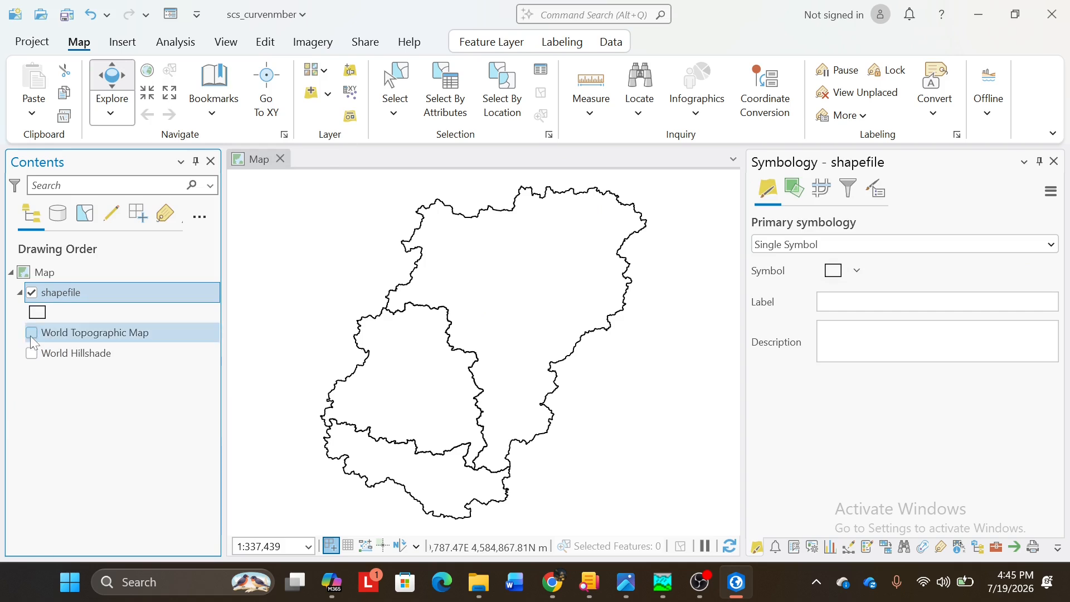
left_click(32, 332)
left_click(32, 353)
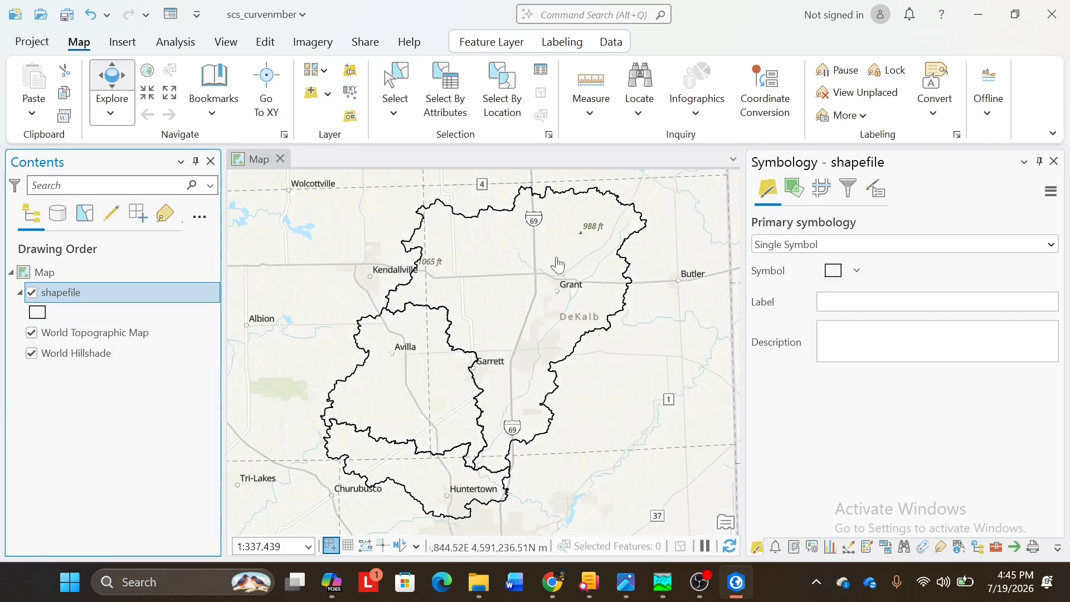
left_click(32, 353)
left_click(32, 332)
left_click(32, 333)
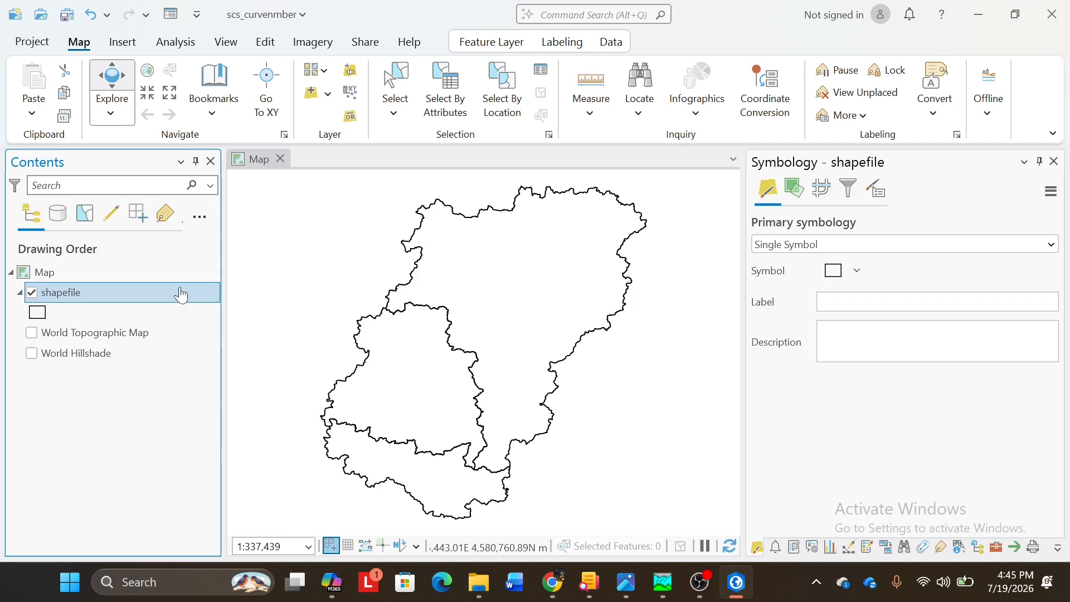
Step: Open the shapefile layer's attribute table and sort its records by name in ascending order
key("ctrl+t")
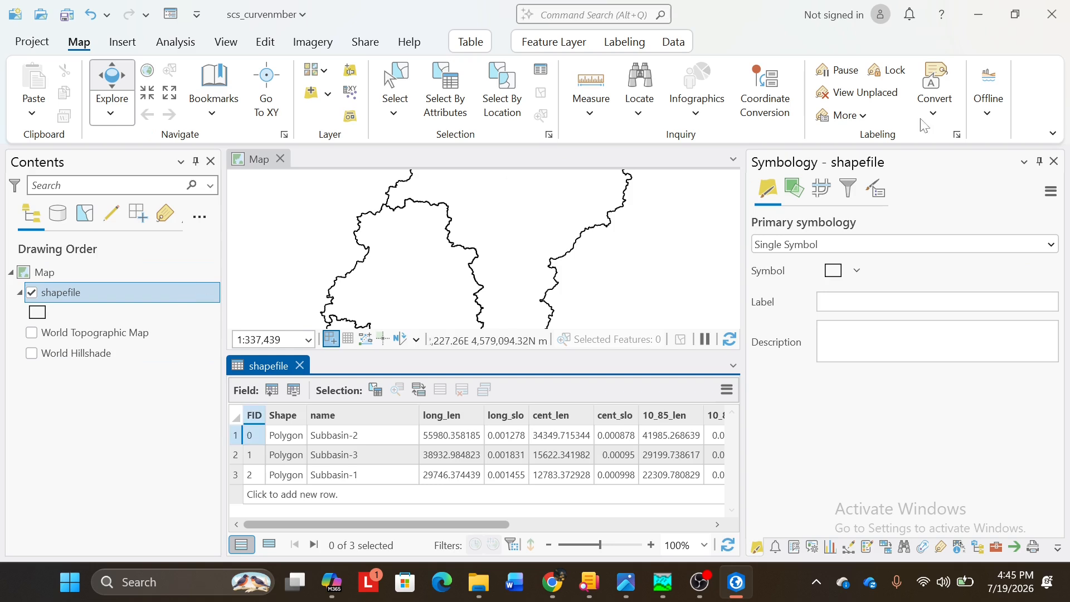
left_click_drag(427, 525, 394, 529)
left_click_drag(467, 526, 437, 515)
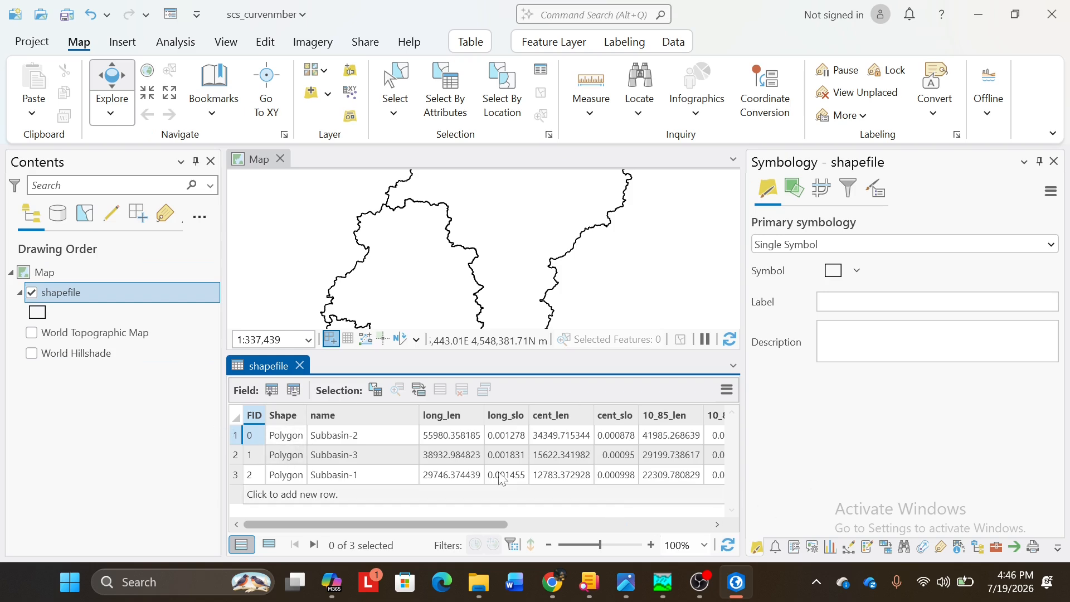
left_click(339, 417)
right_click(338, 417)
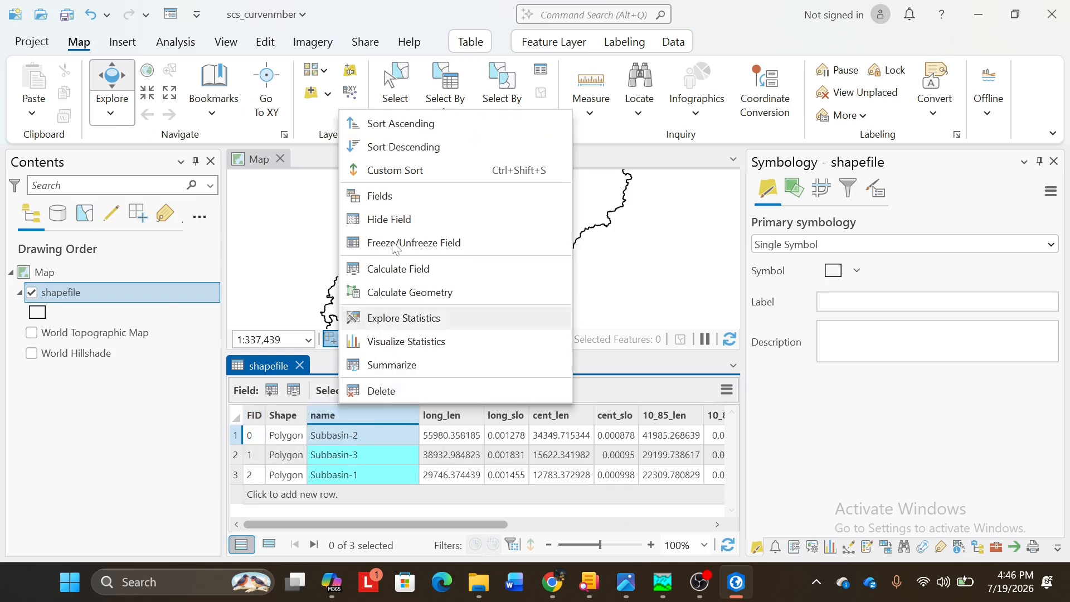
left_click(400, 123)
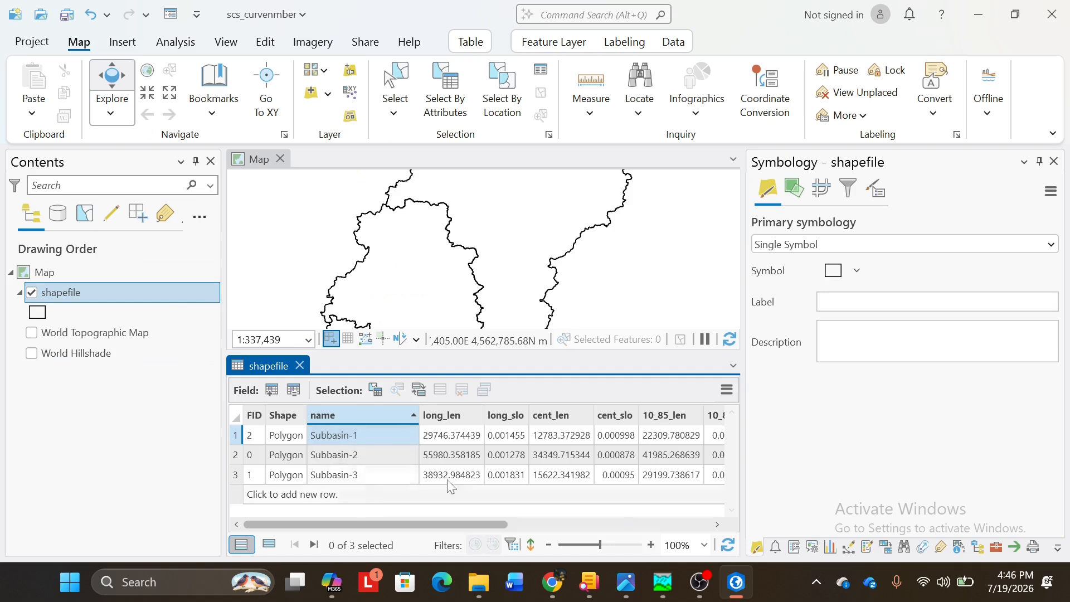
left_click_drag(500, 524, 413, 513)
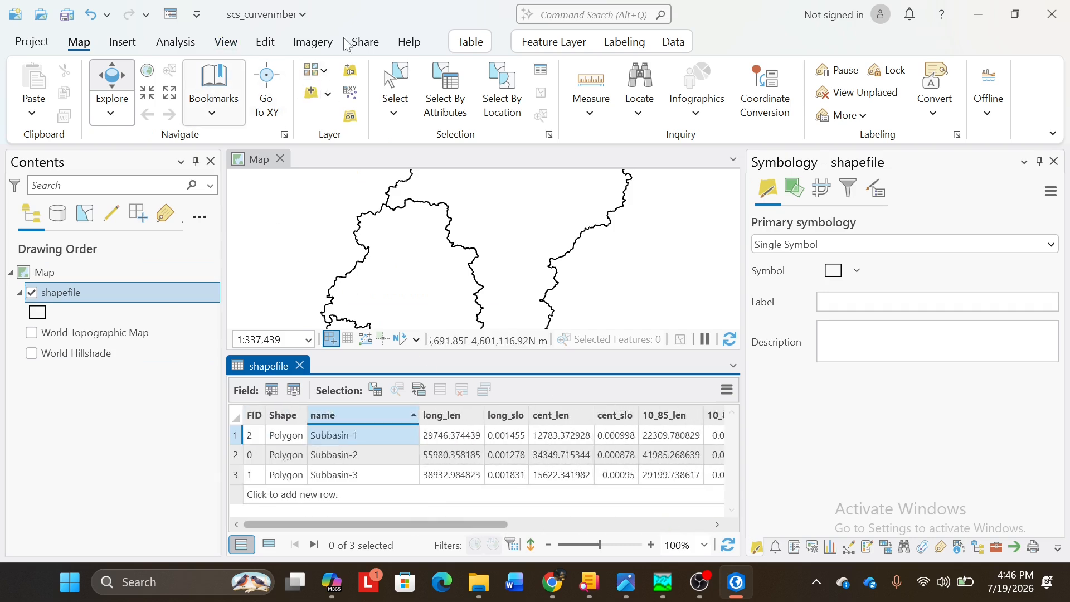
Step: Add the cngrid.tif raster from the hms_data folder to the map and close the shapefile attribute table
left_click(311, 95)
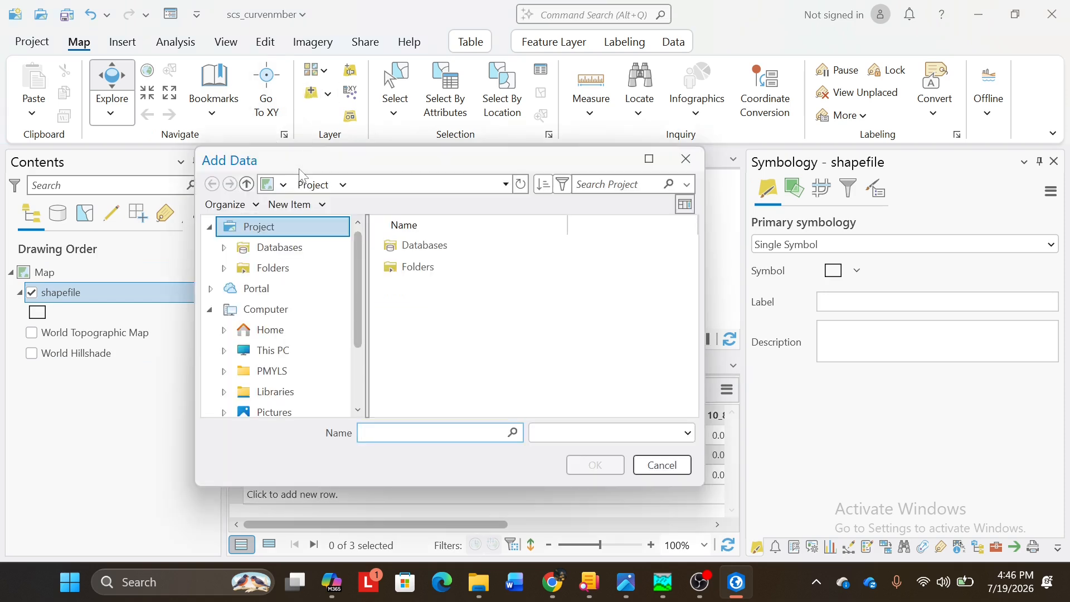
left_click(405, 184)
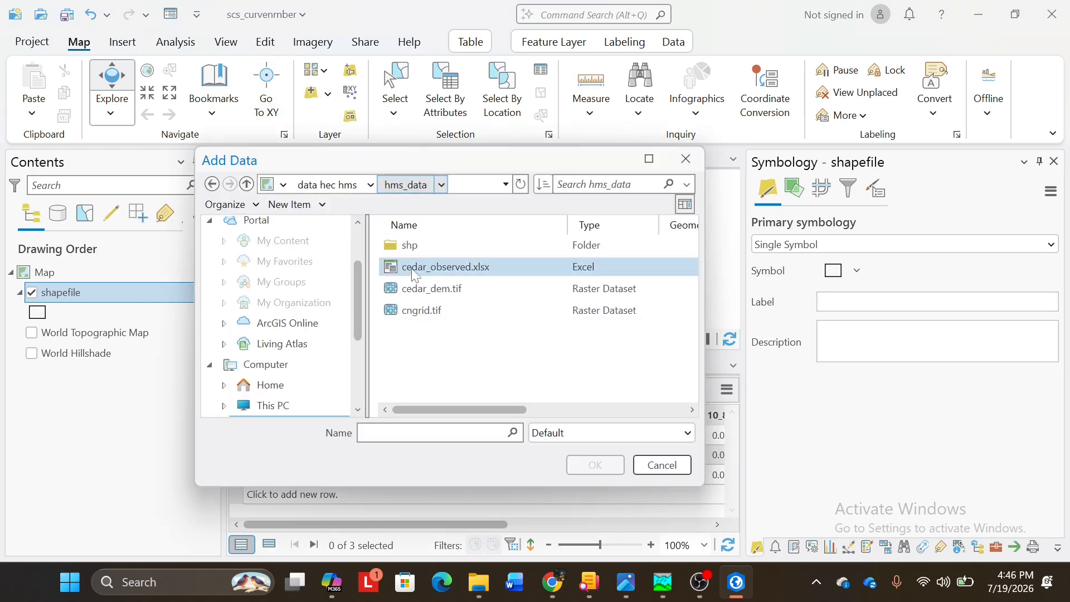
left_click(426, 310)
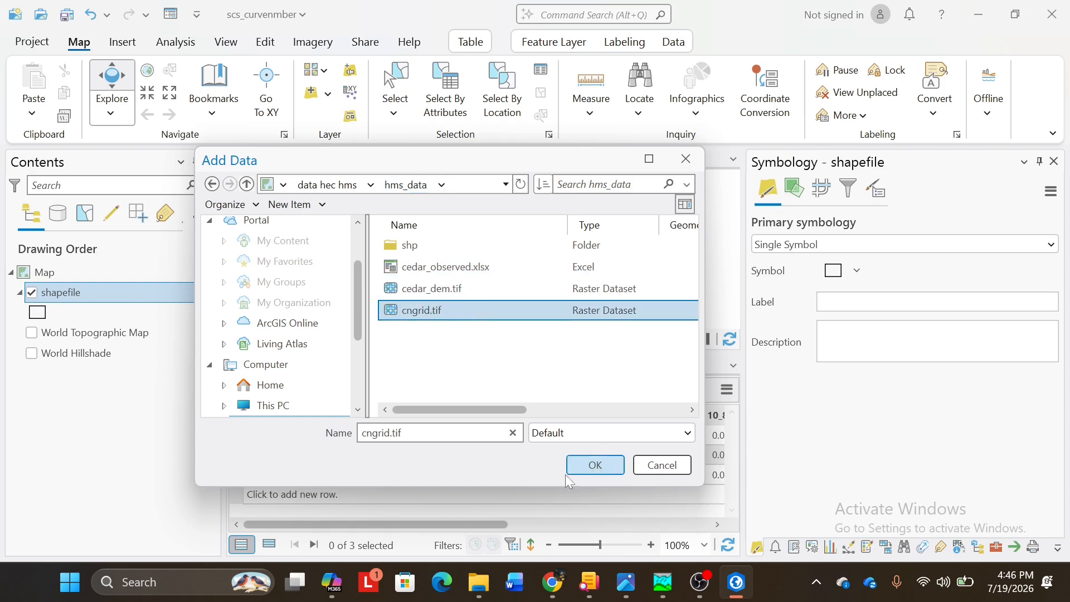
left_click(591, 465)
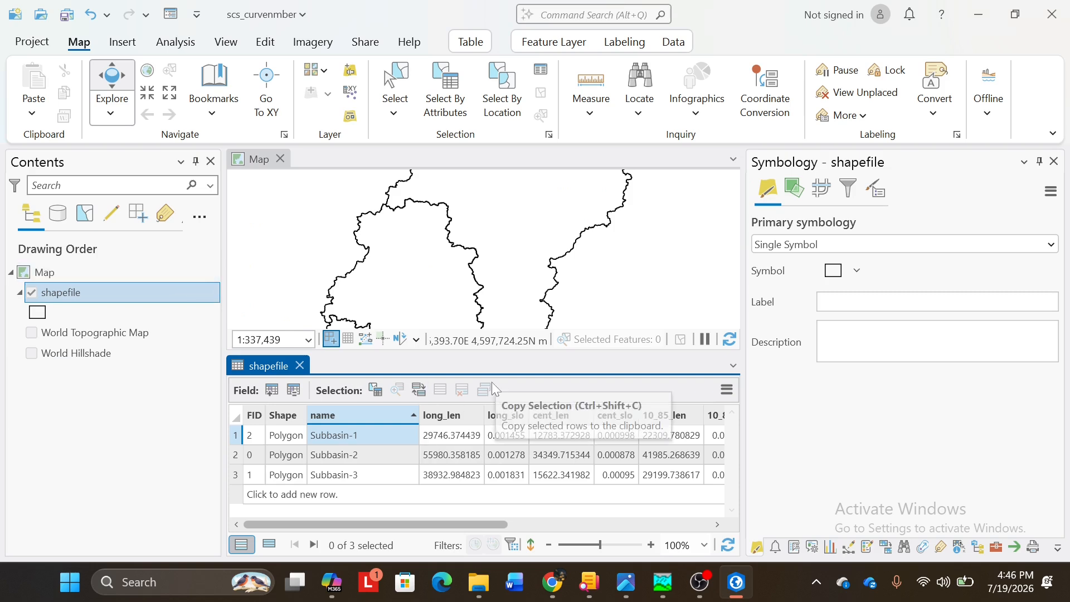
mouse_move(746, 534)
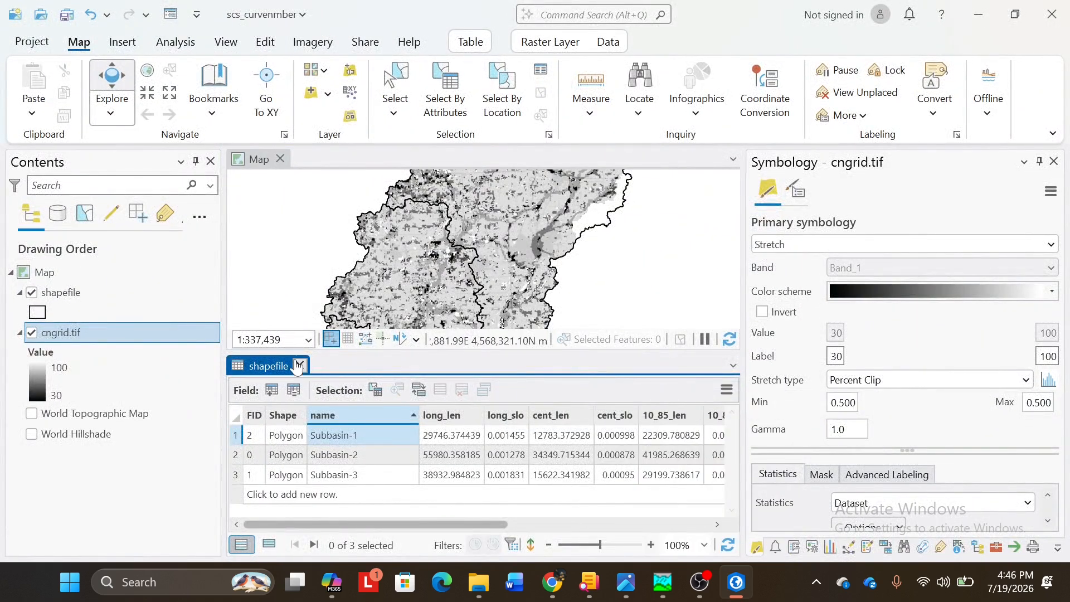
left_click(299, 365)
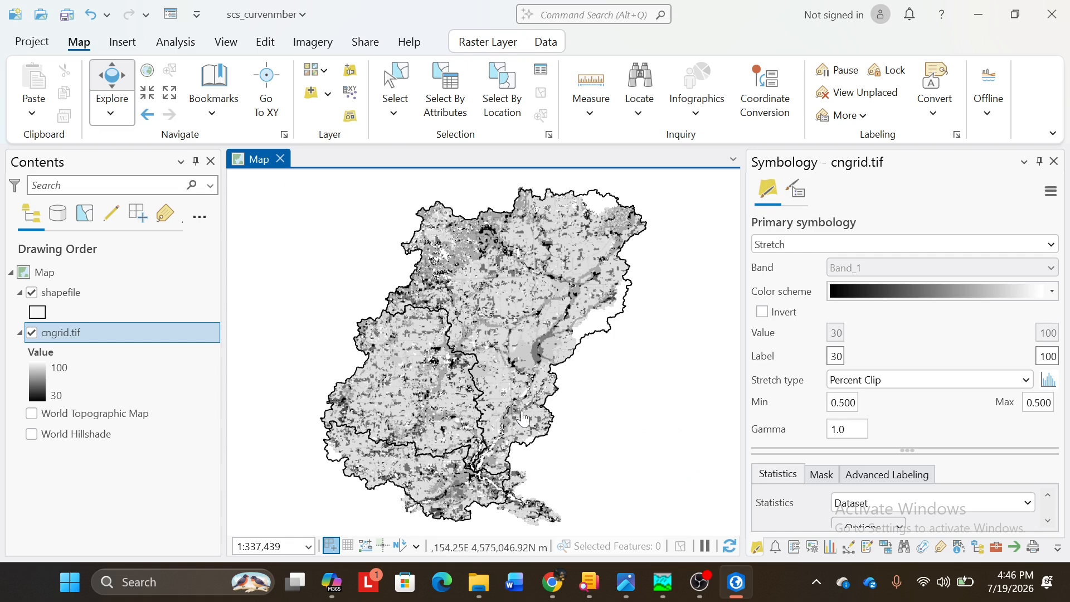
Step: Show the World Topographic Map basemap and inspect how the cngrid.tif raster covers the subbasin outlines
scroll(452, 429, "up", 2)
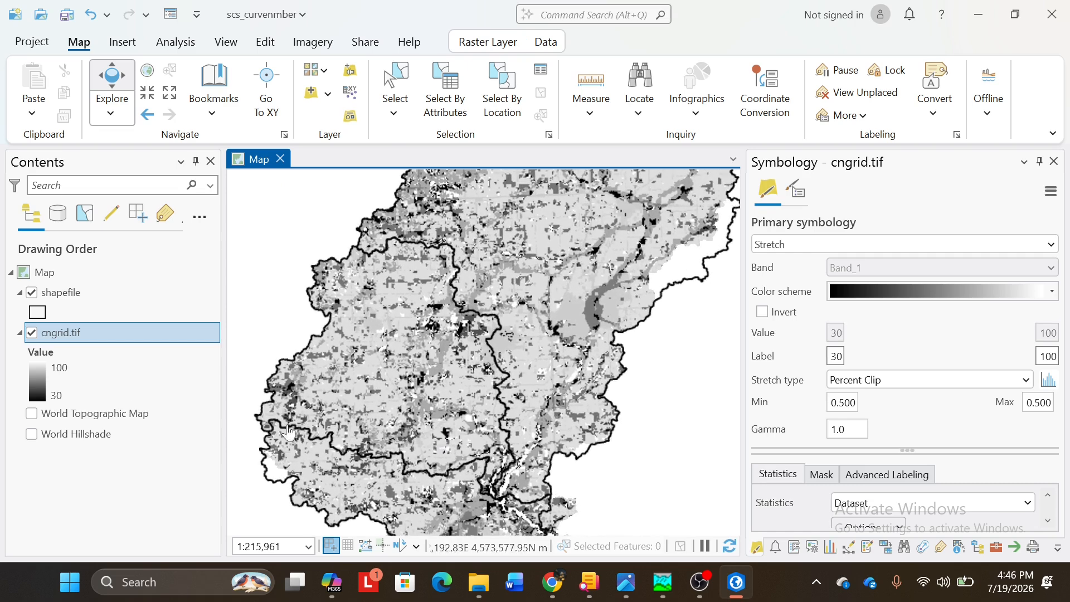
left_click(32, 413)
scroll(502, 346, "down", 2)
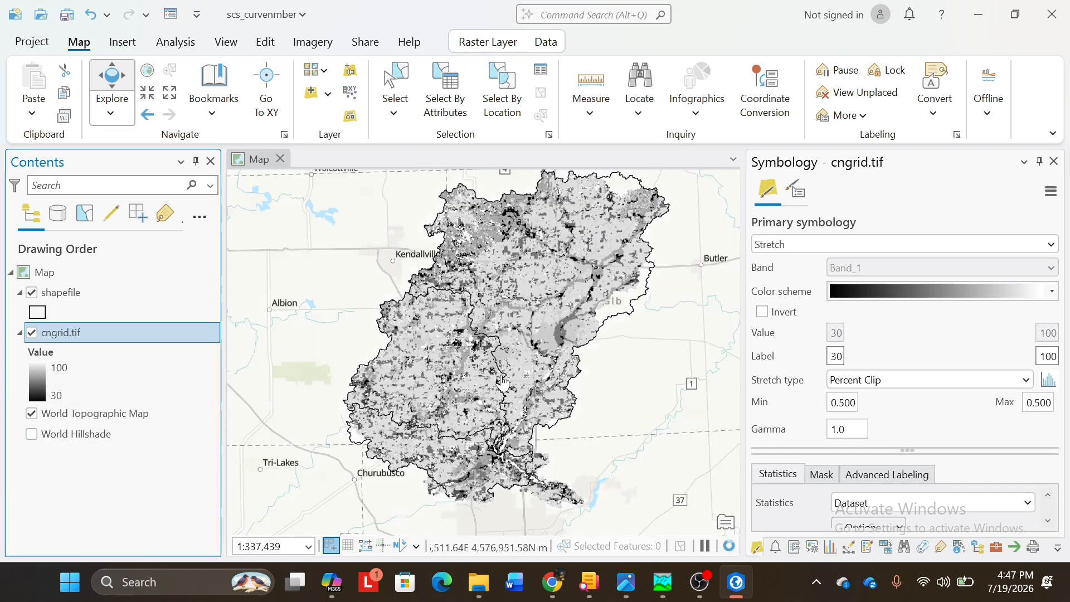
left_click_drag(555, 373, 554, 397)
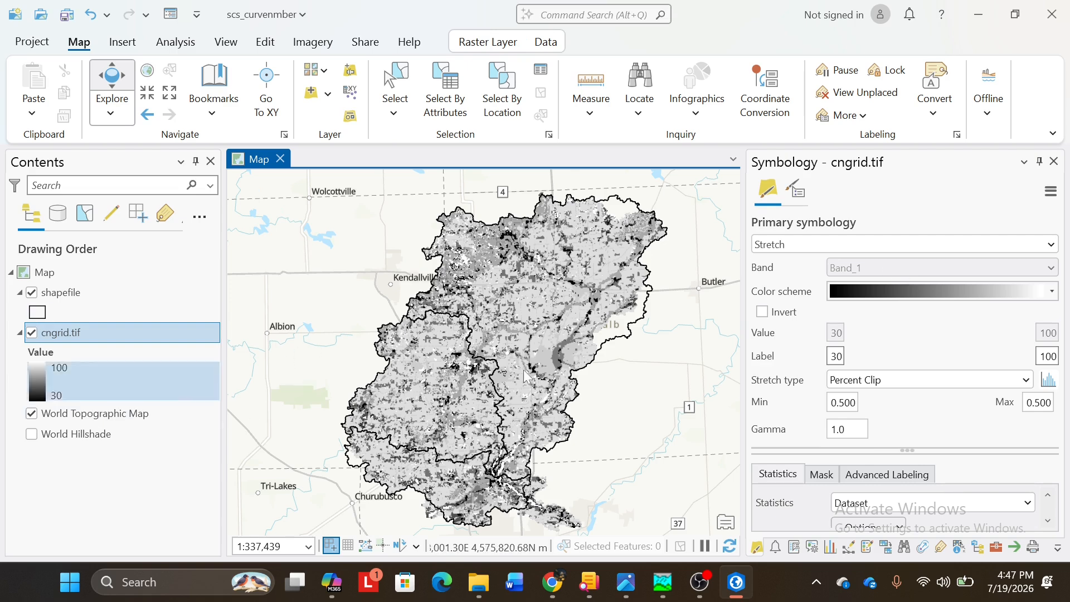
scroll(457, 457, "up", 1)
scroll(457, 457, "up", 1)
left_click_drag(457, 457, 487, 379)
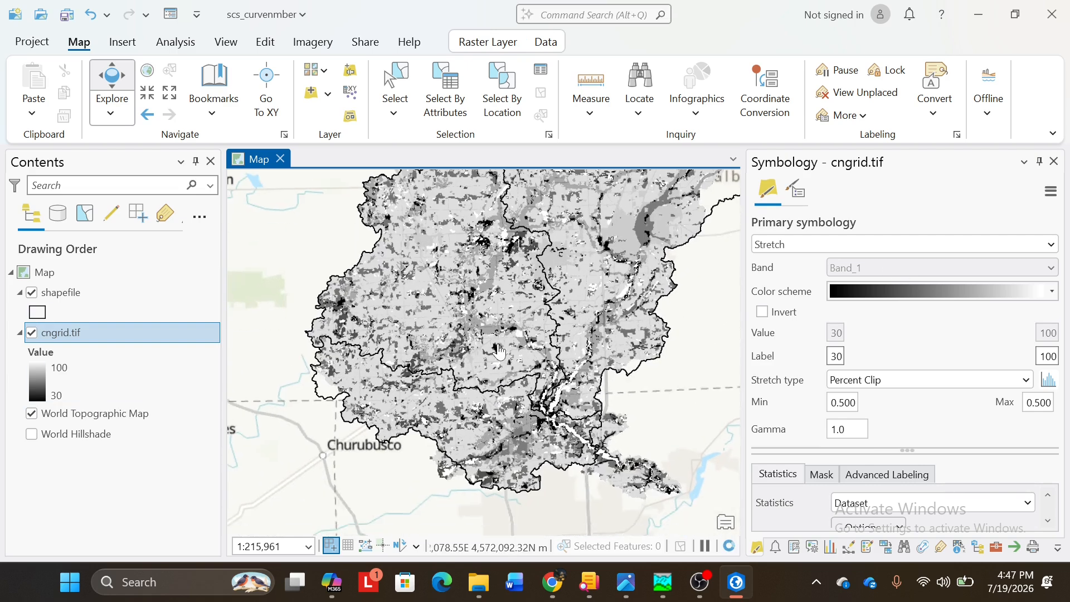
scroll(483, 359, "down", 2)
left_click_drag(479, 323, 443, 461)
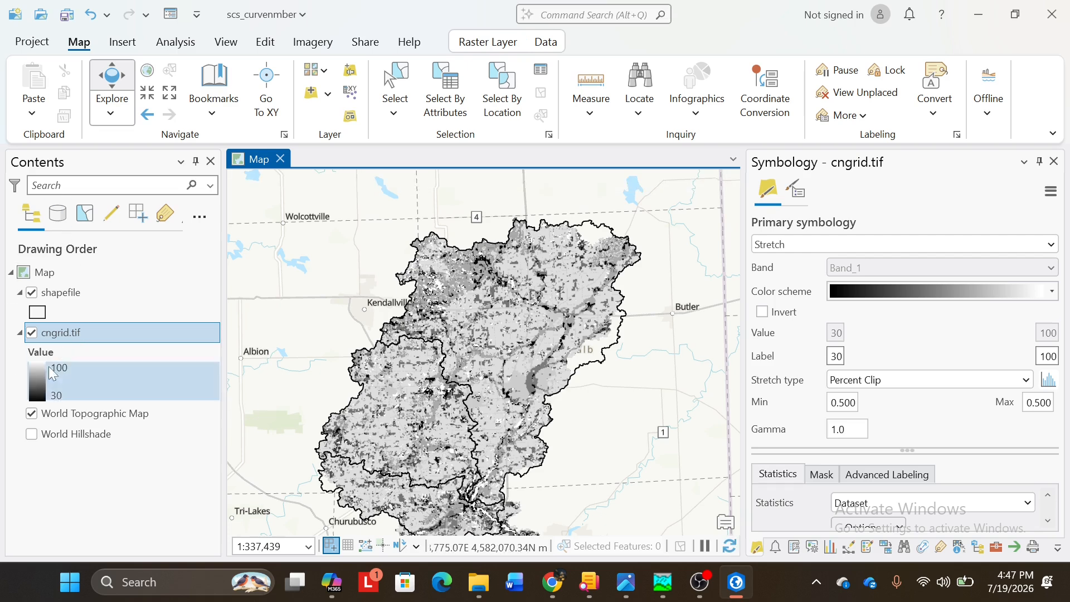
Step: Try the Classify symbology on the cngrid.tif raster
left_click(1037, 244)
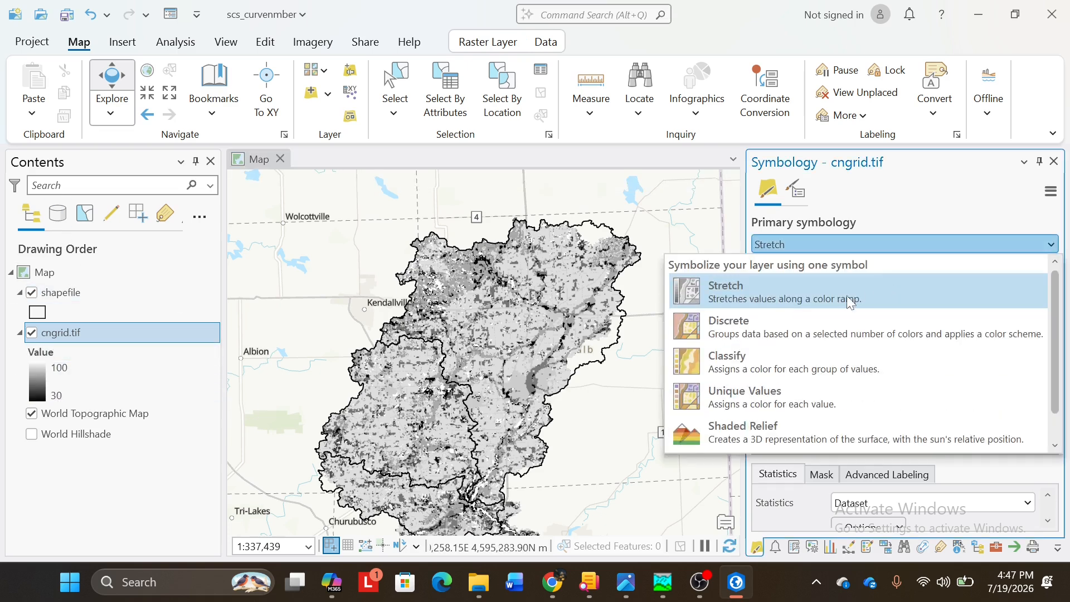
left_click(892, 245)
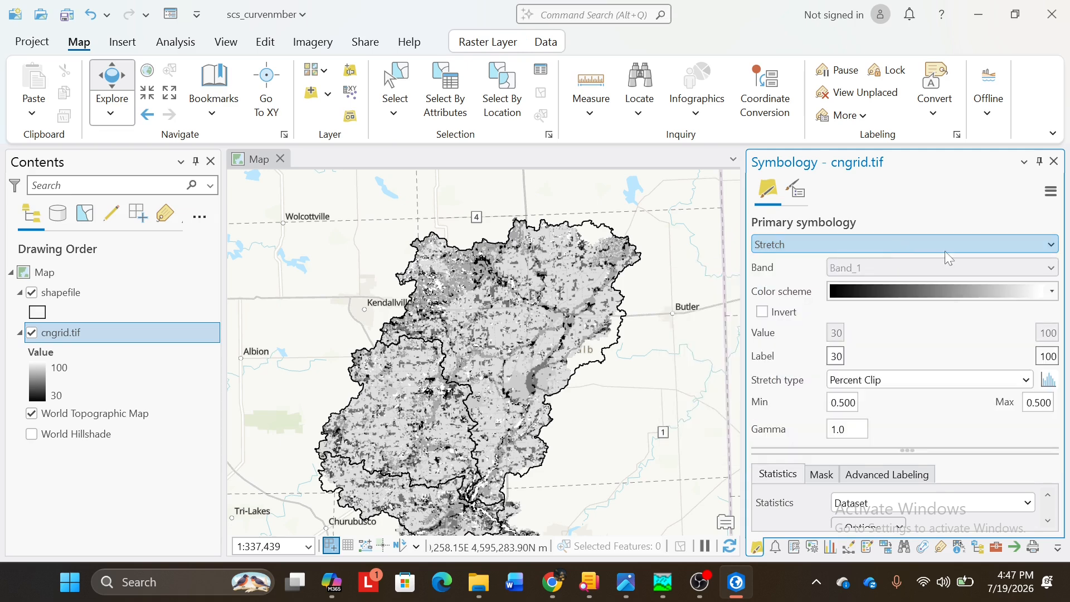
left_click(945, 245)
left_click(808, 361)
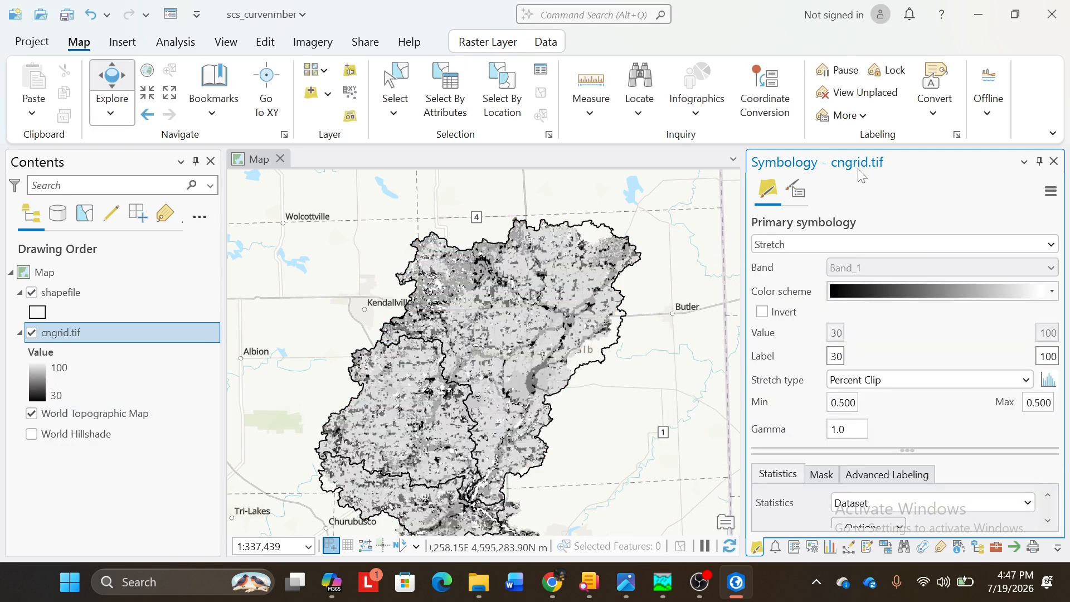
left_click(784, 244)
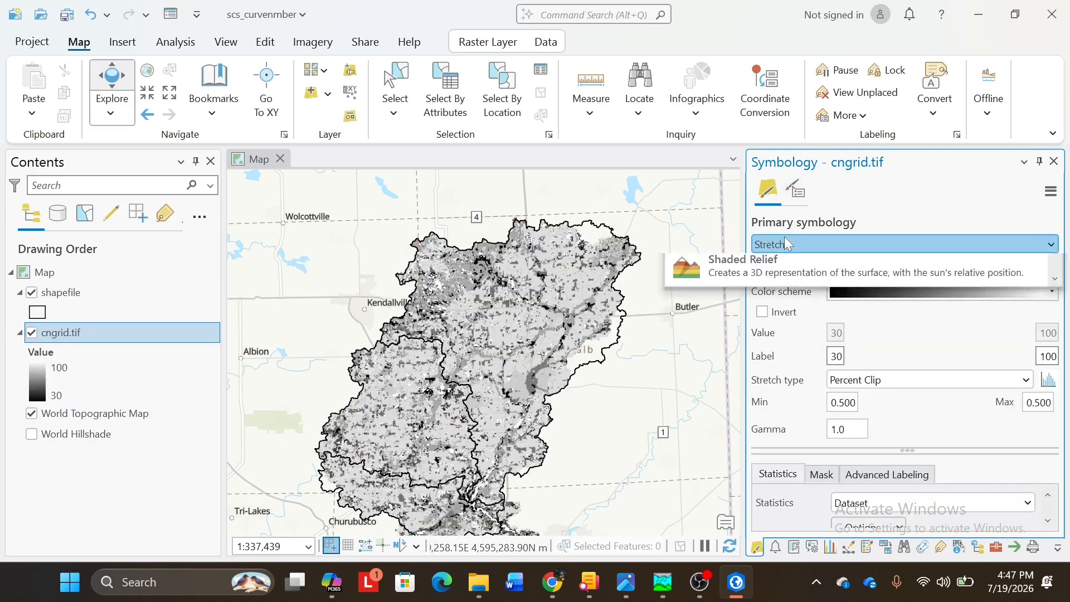
left_click(792, 359)
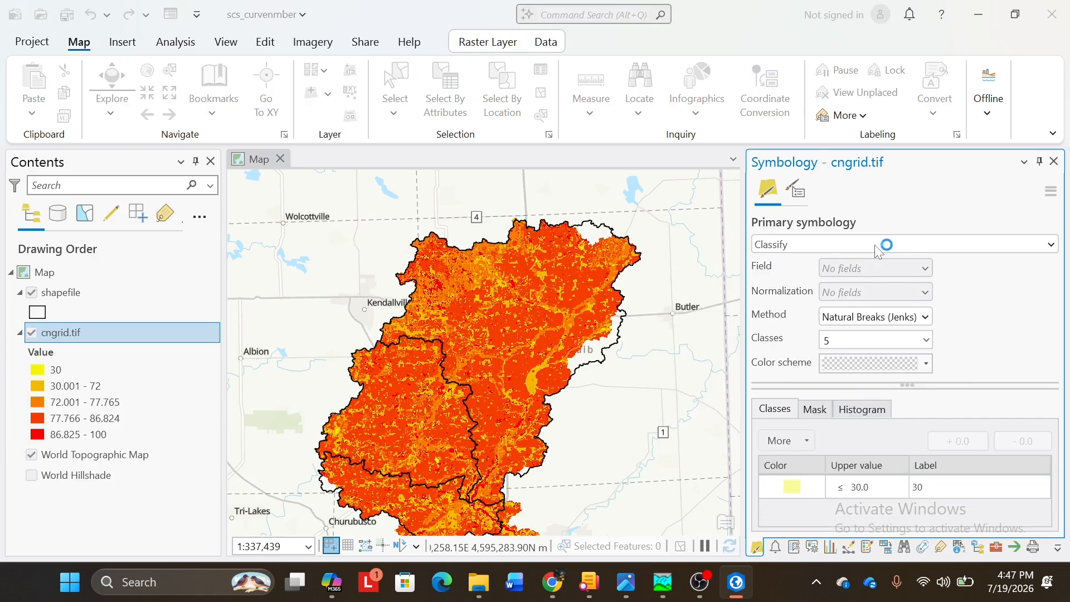
Step: Symbolize the cngrid.tif raster by unique values so each curve number gets its own color
left_click(884, 244)
left_click(767, 365)
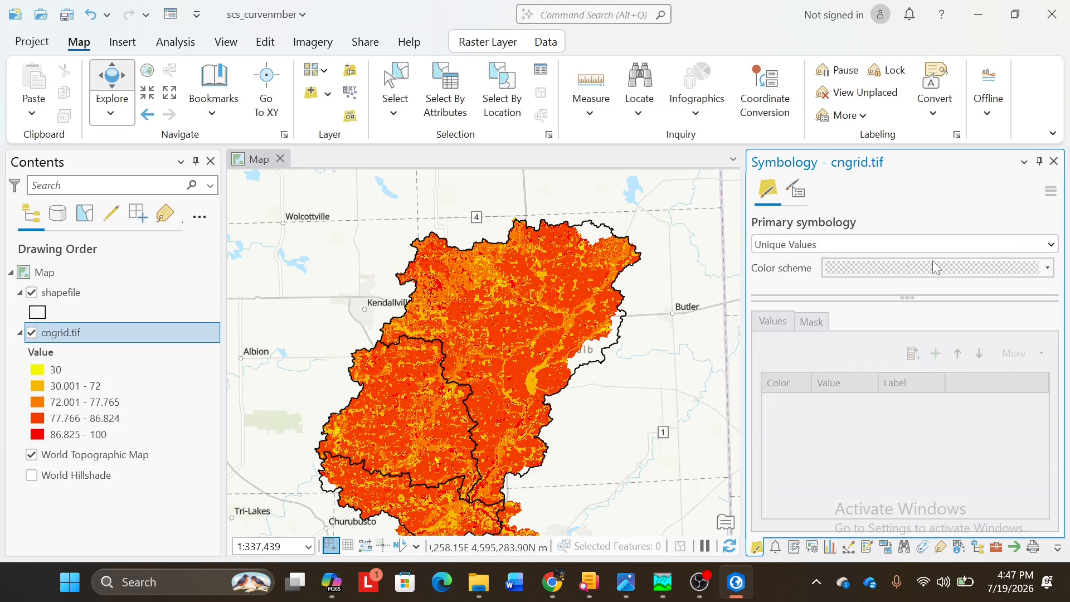
left_click(601, 321)
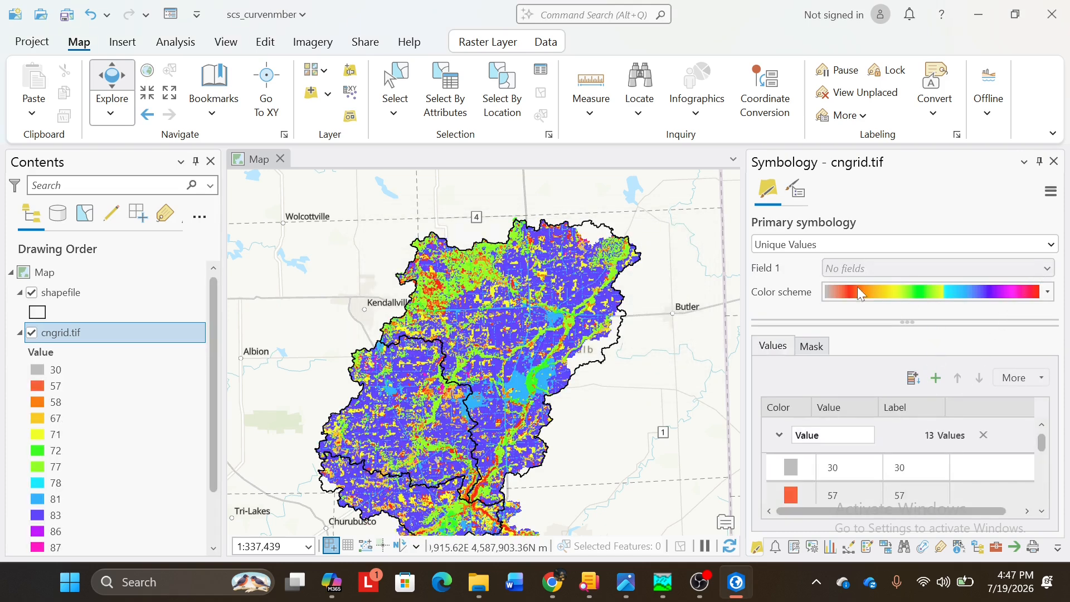
scroll(518, 378, "down", 2)
left_click(1042, 265)
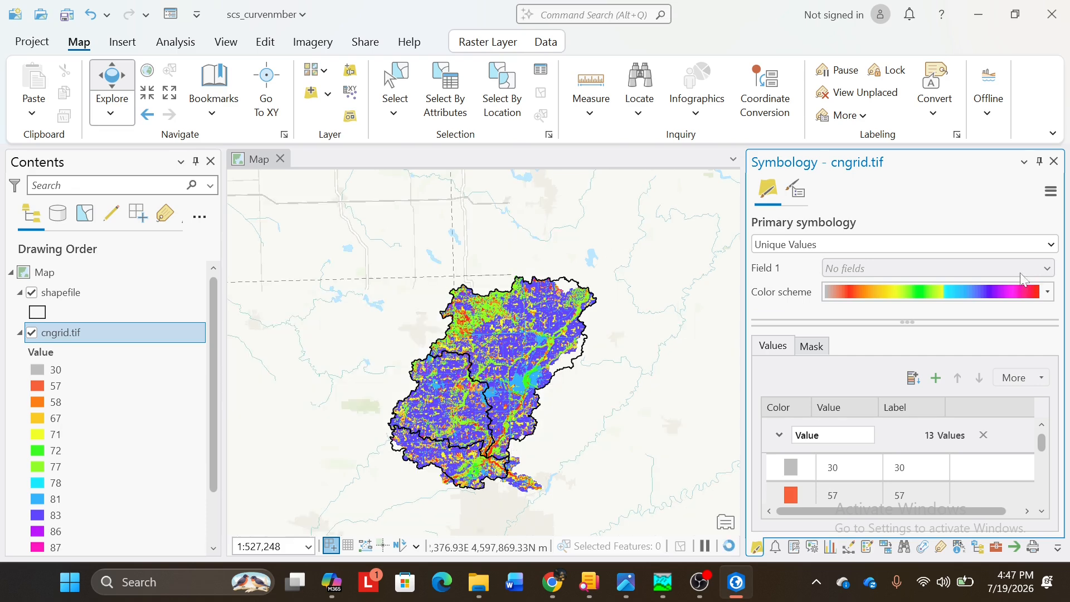
left_click(1028, 245)
left_click(971, 222)
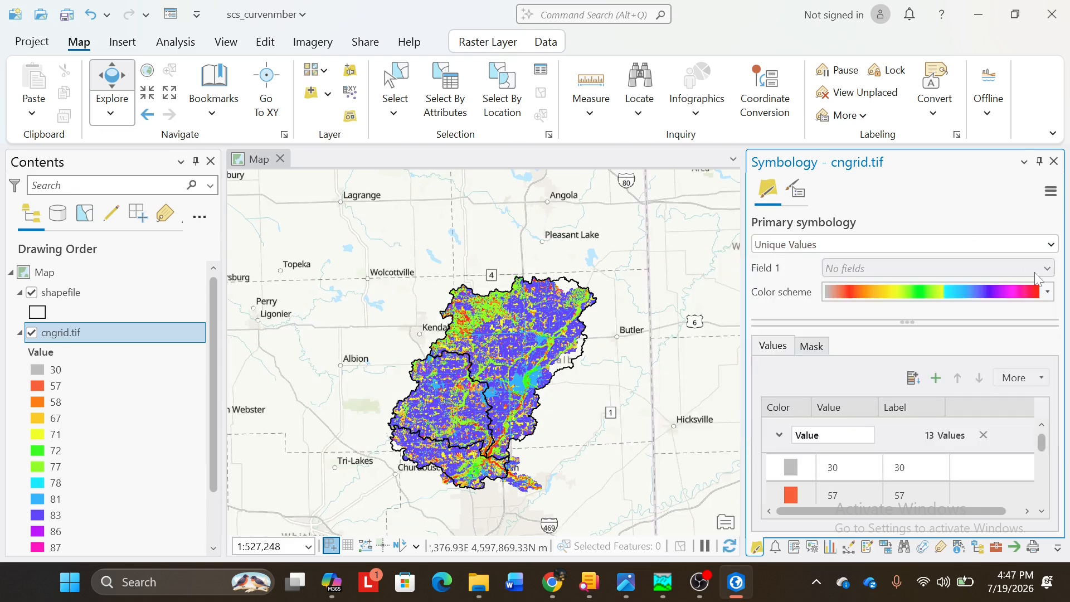
Step: Examine the cngrid.tif curve number classes in the legend and their distribution across the subbasins on the map
scroll(565, 377, "down", 4)
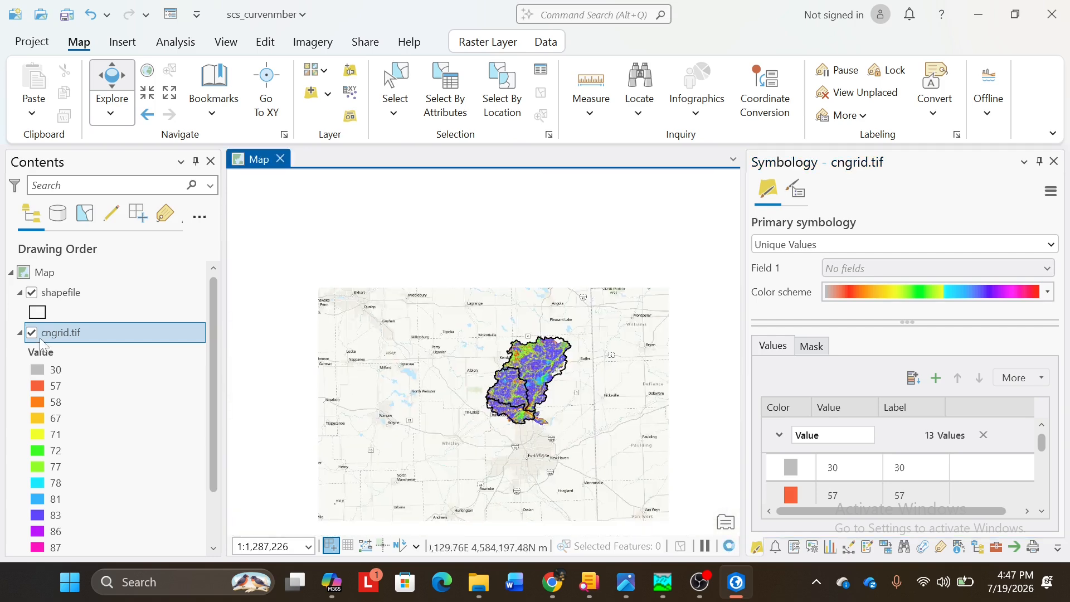
left_click(86, 333)
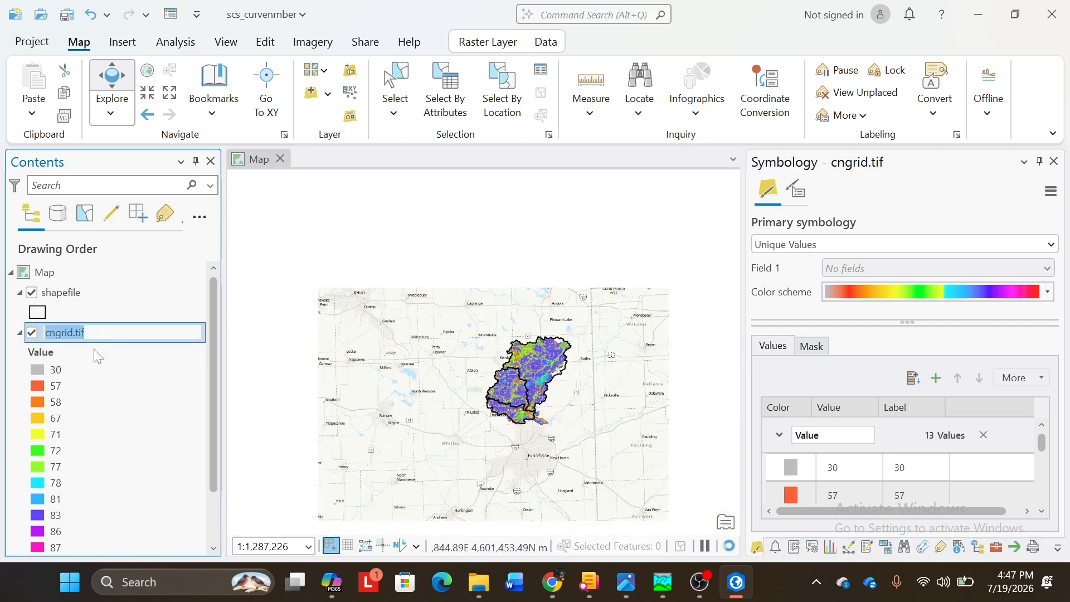
left_click(93, 365)
left_click(60, 330)
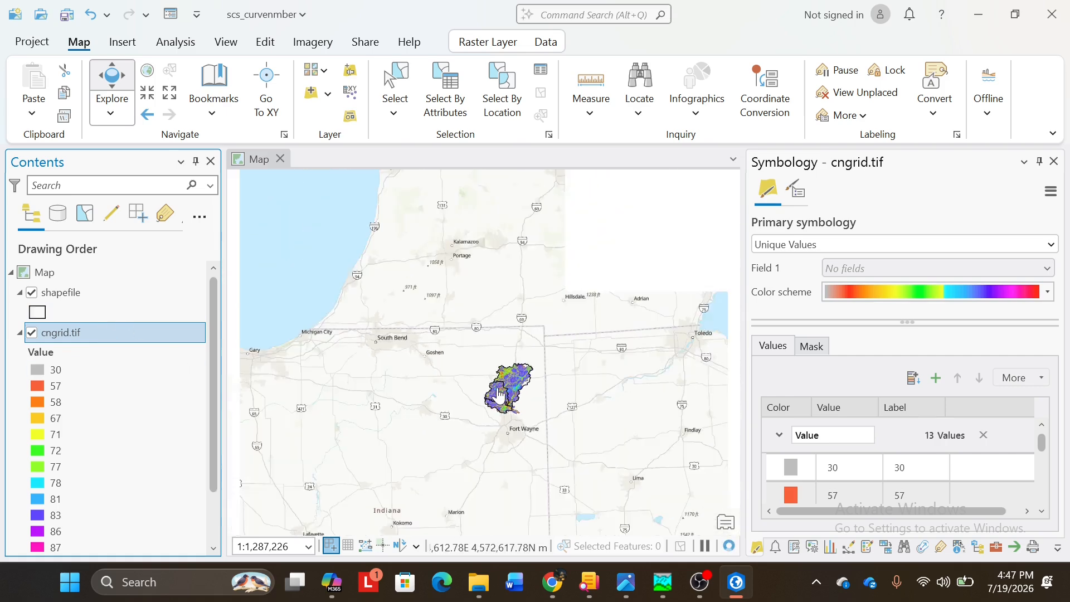
scroll(500, 392, "up", 3)
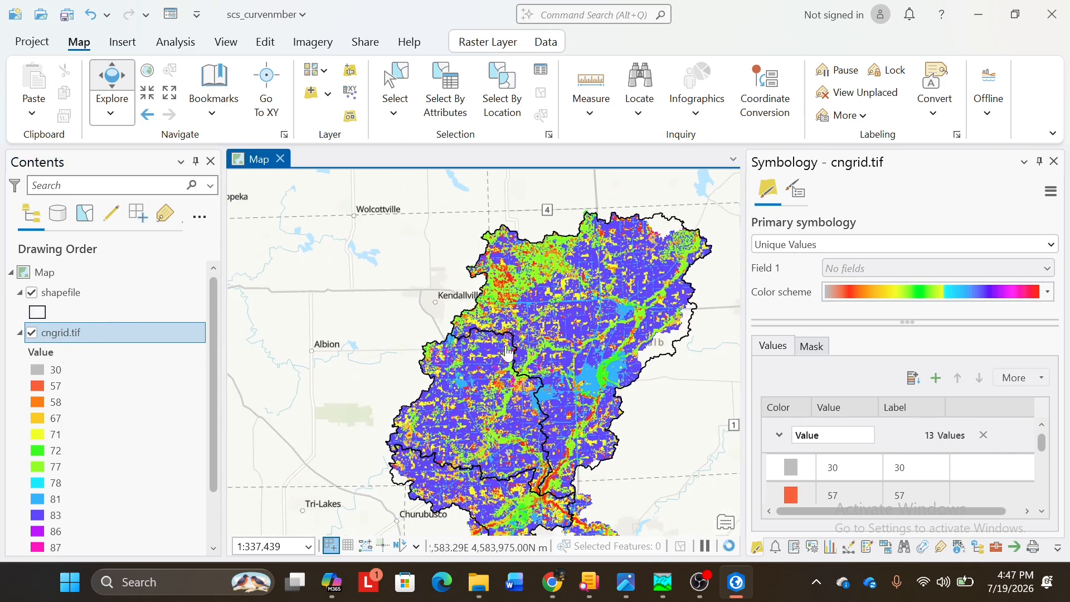
scroll(86, 348, "down", 2)
scroll(90, 353, "up", 2)
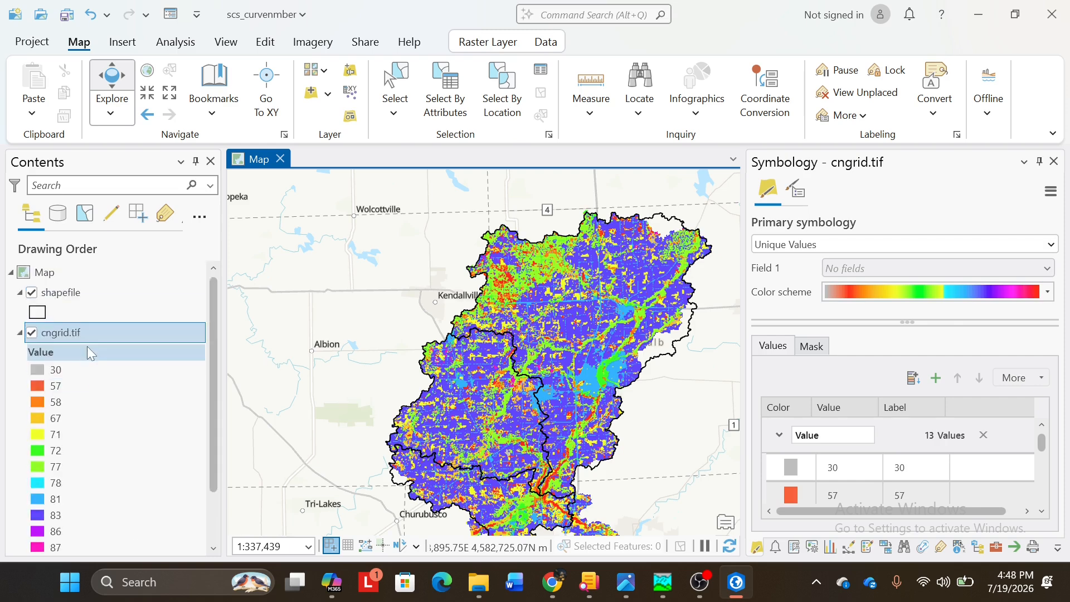
scroll(89, 354, "down", 2)
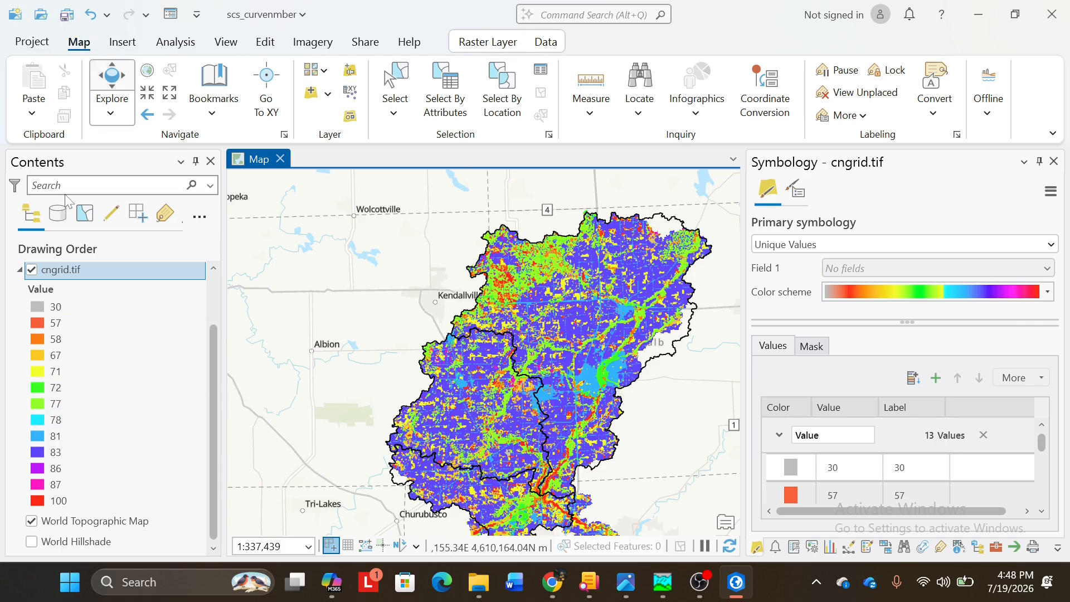
scroll(128, 468, "up", 2)
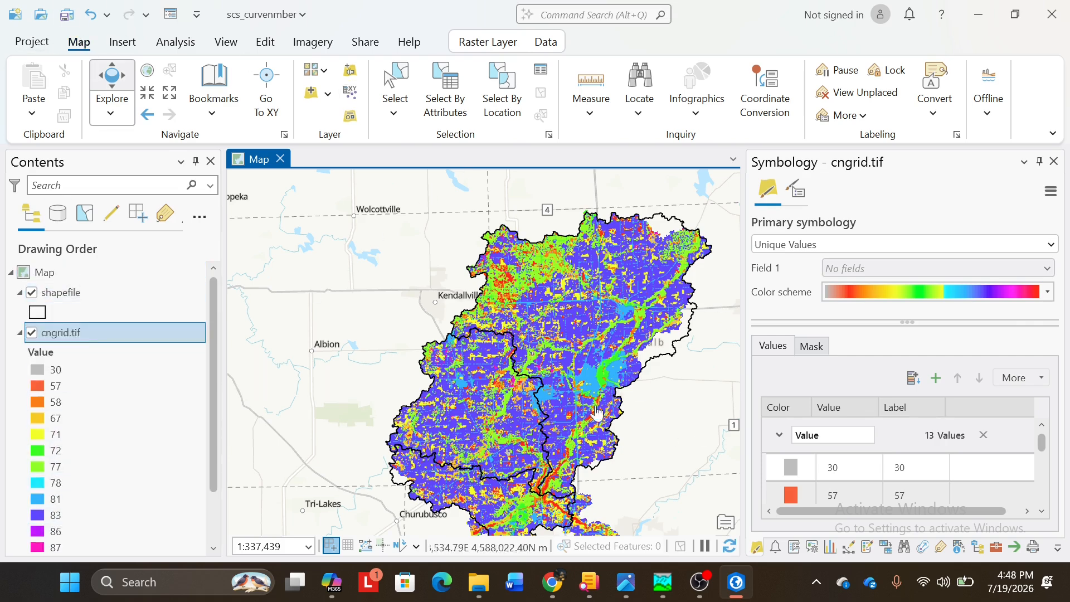
left_click_drag(595, 412, 591, 328)
left_click_drag(476, 369, 443, 377)
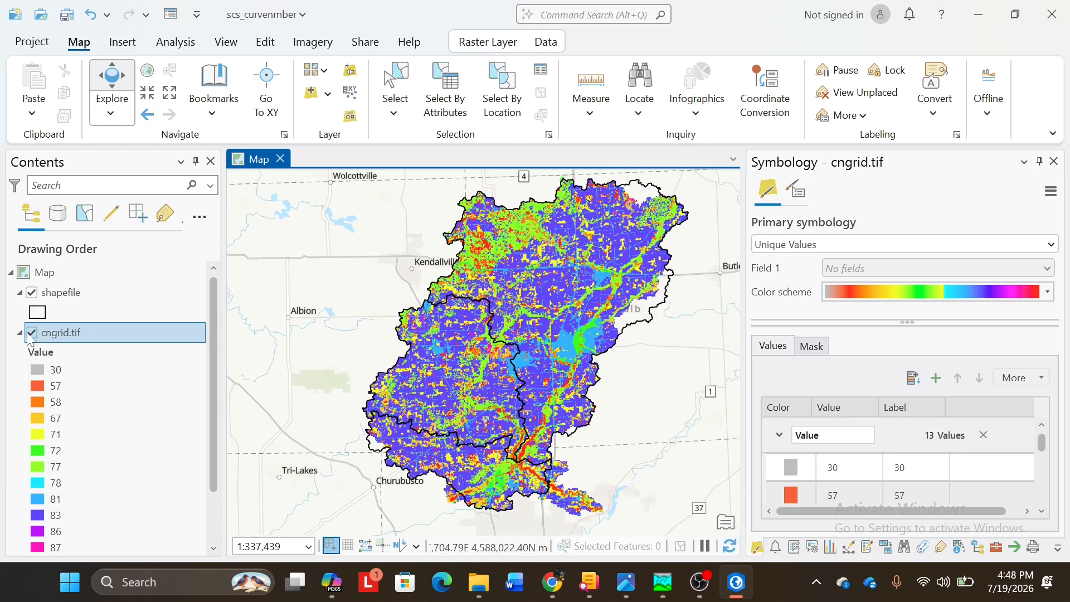
left_click(24, 336)
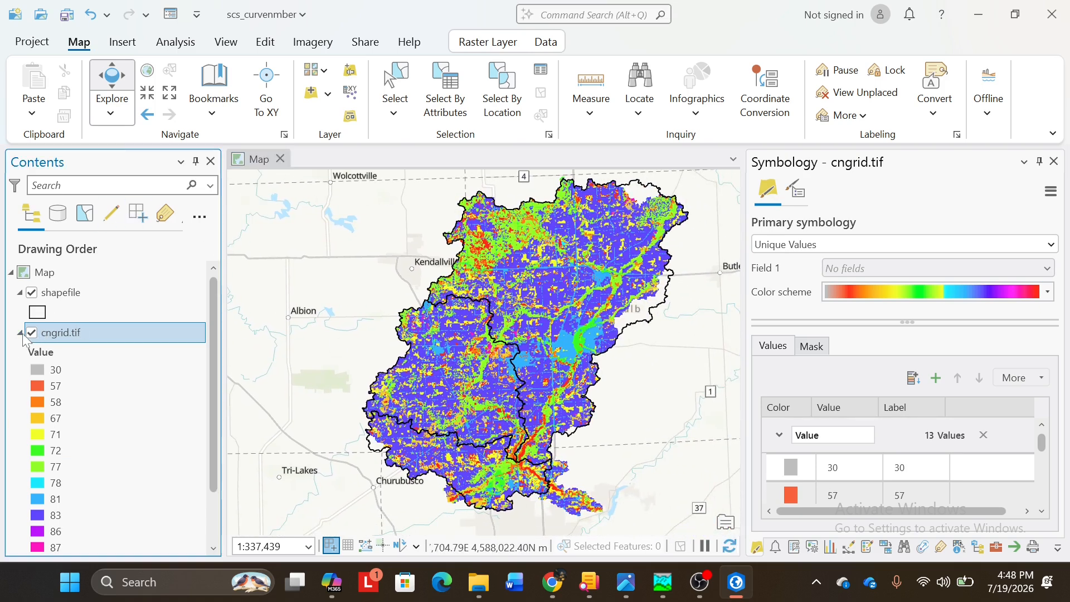
Step: Search the geoprocessing tools for "zonal sta" and open the Image Analyst version of Zonal Statistics as Table
left_click(183, 47)
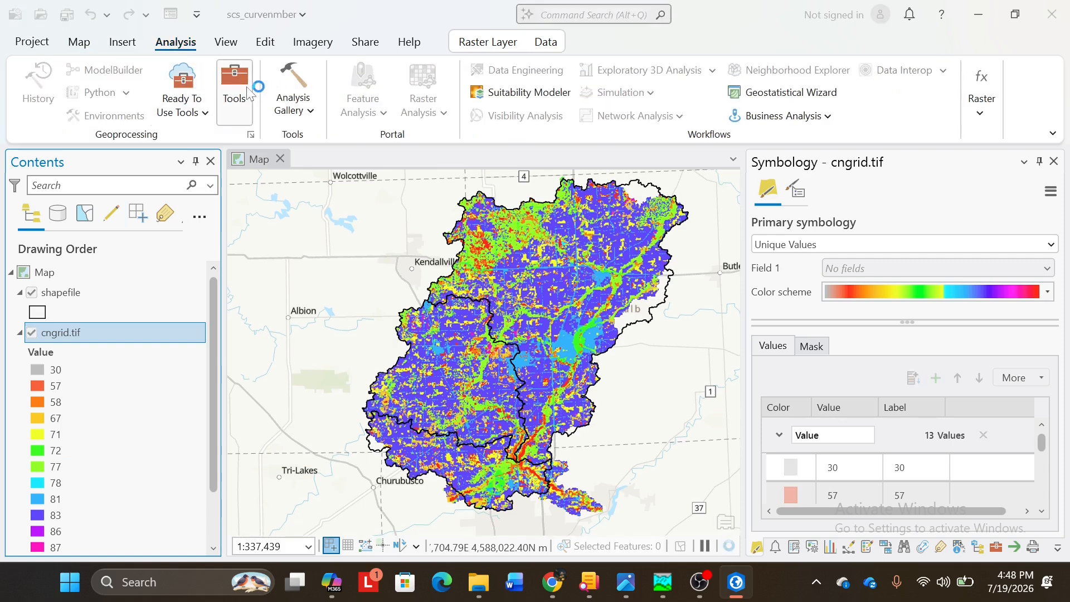
left_click(241, 89)
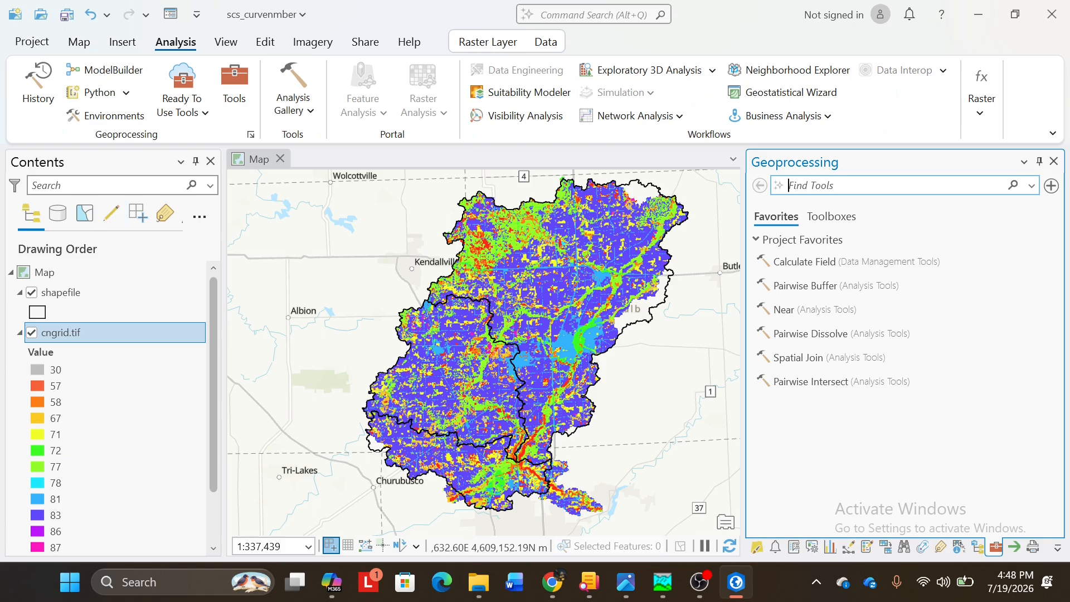
type("zonal")
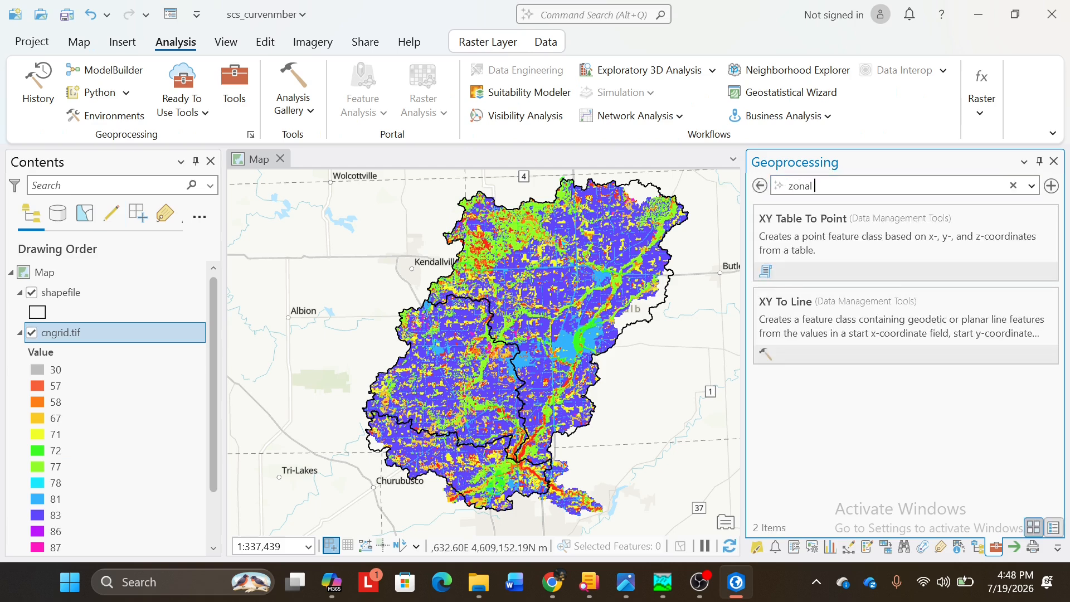
type(" as")
type("sta")
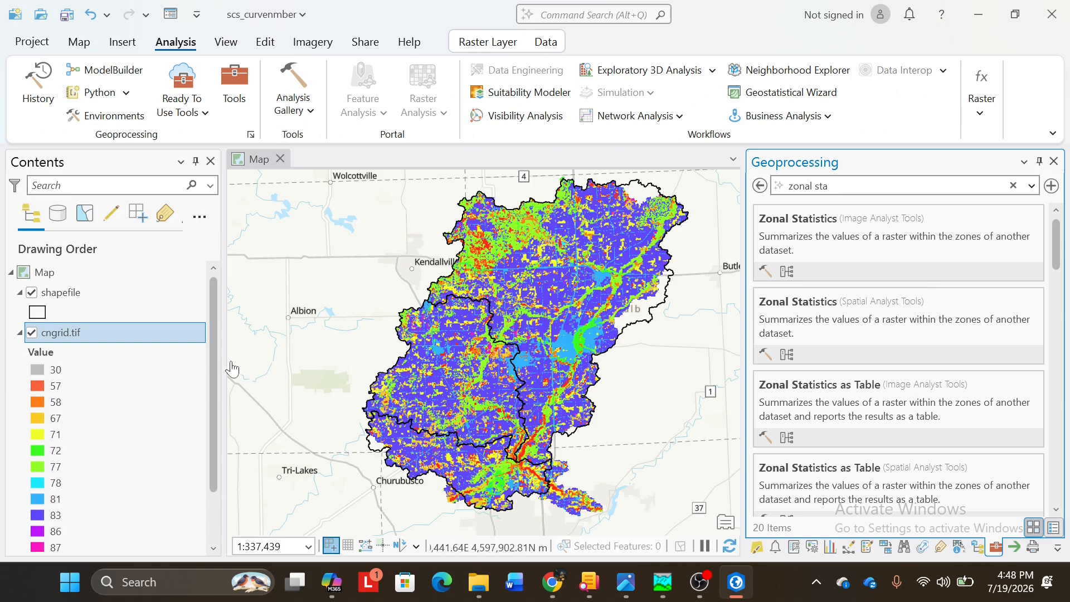
left_click(846, 384)
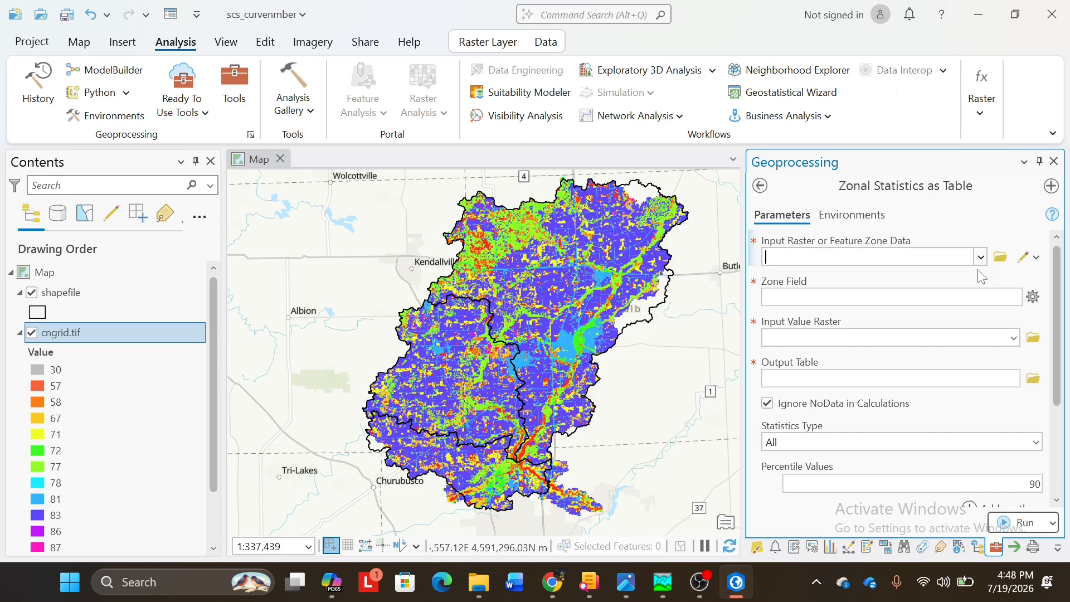
Step: Set the zone data to shapefile, the zone field to name, and the input value raster to cngrid.tif
left_click(981, 256)
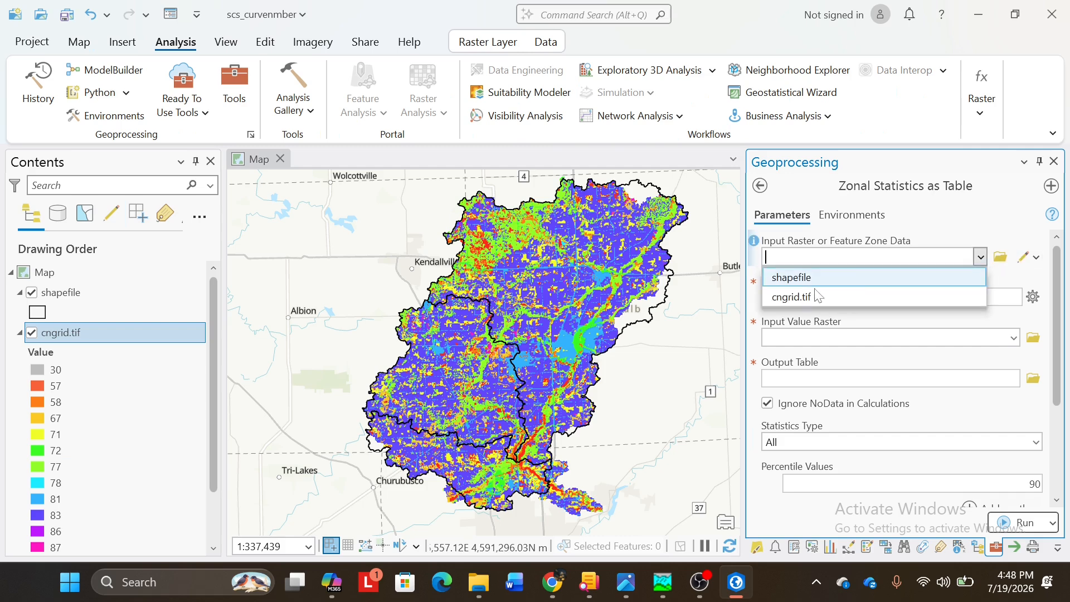
left_click(830, 280)
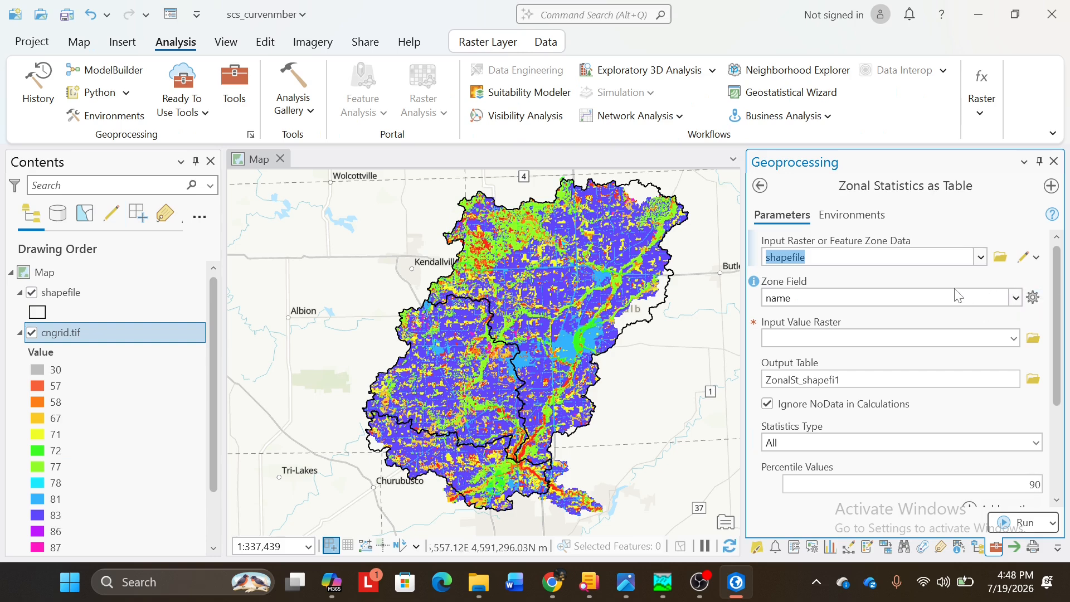
left_click(1016, 297)
left_click(883, 336)
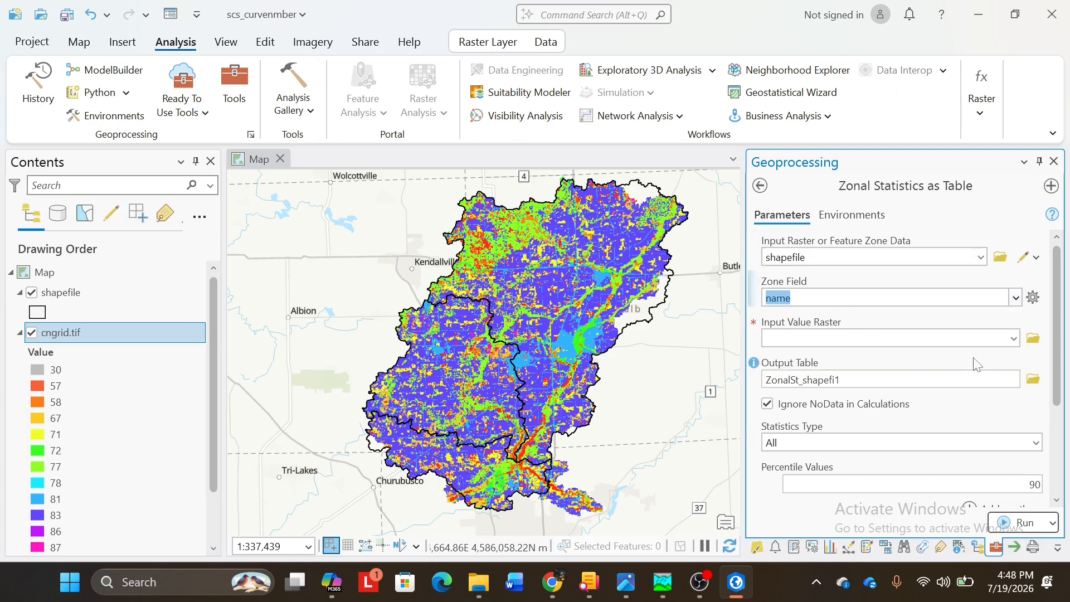
left_click(1013, 338)
left_click(791, 360)
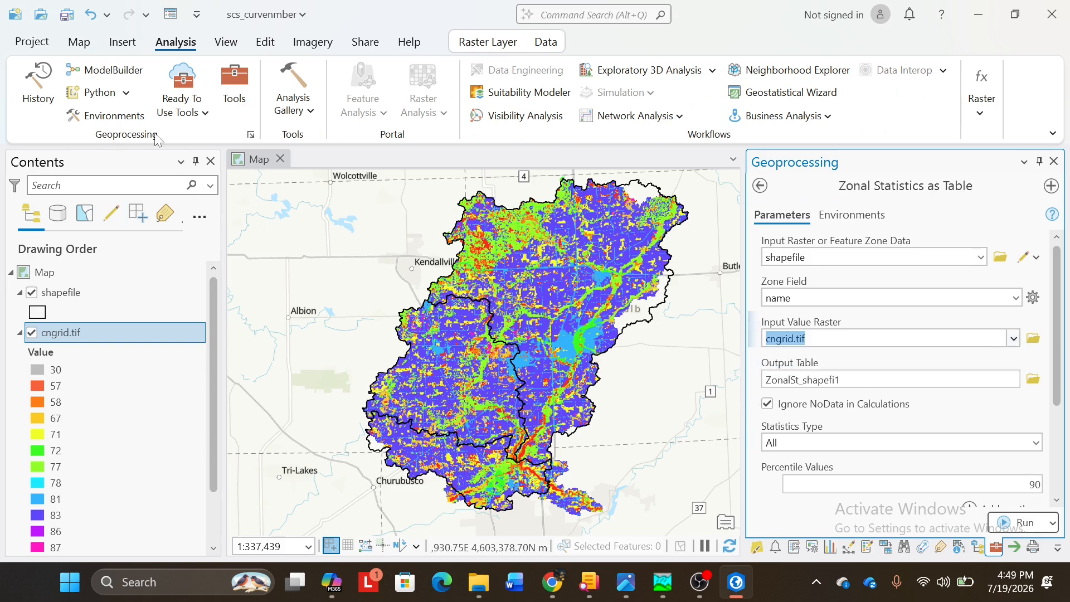
Step: Review the name field in the shapefile layer's attribute table and close the table again
left_click(77, 290)
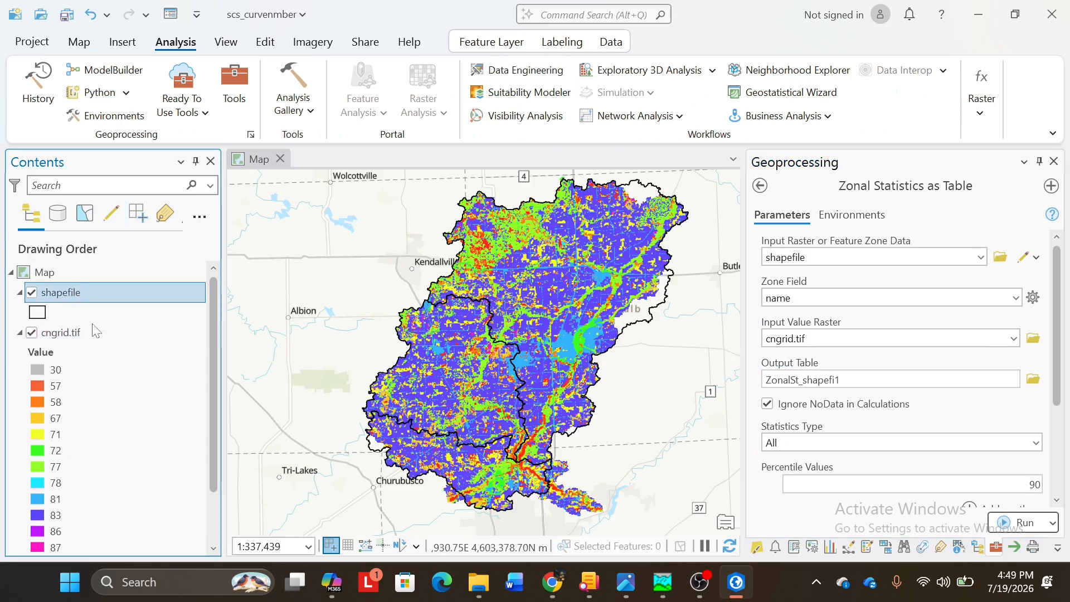
key("ctrl+t")
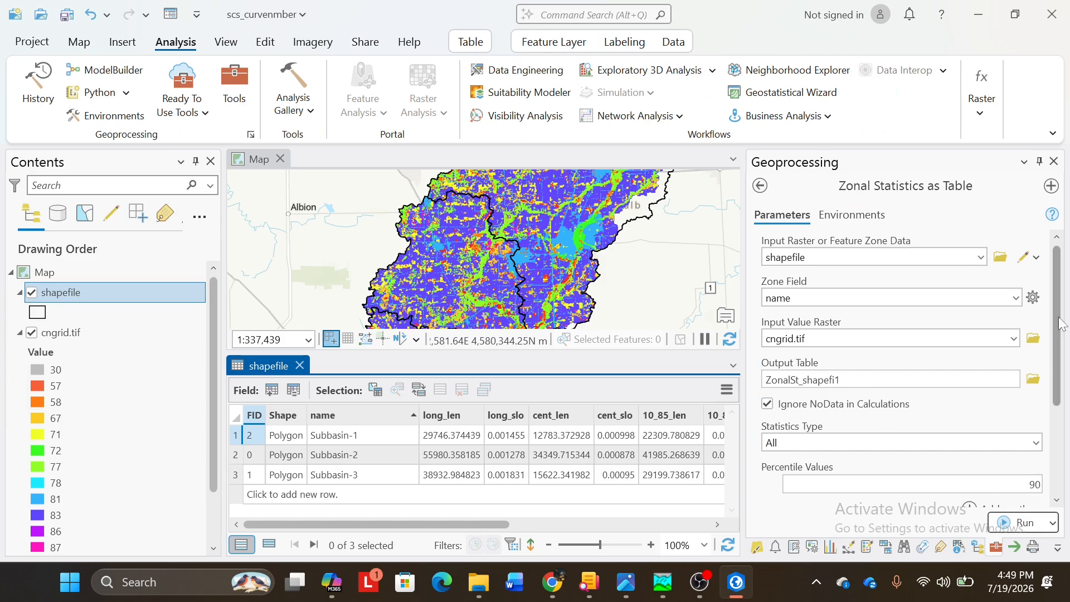
scroll(1056, 335, "down", 1)
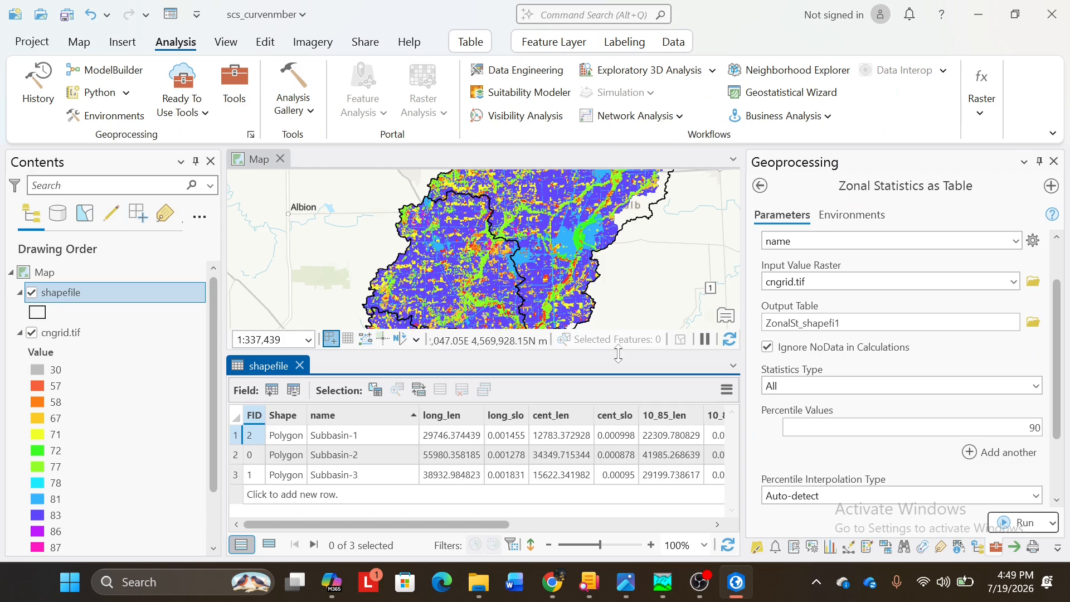
left_click(300, 366)
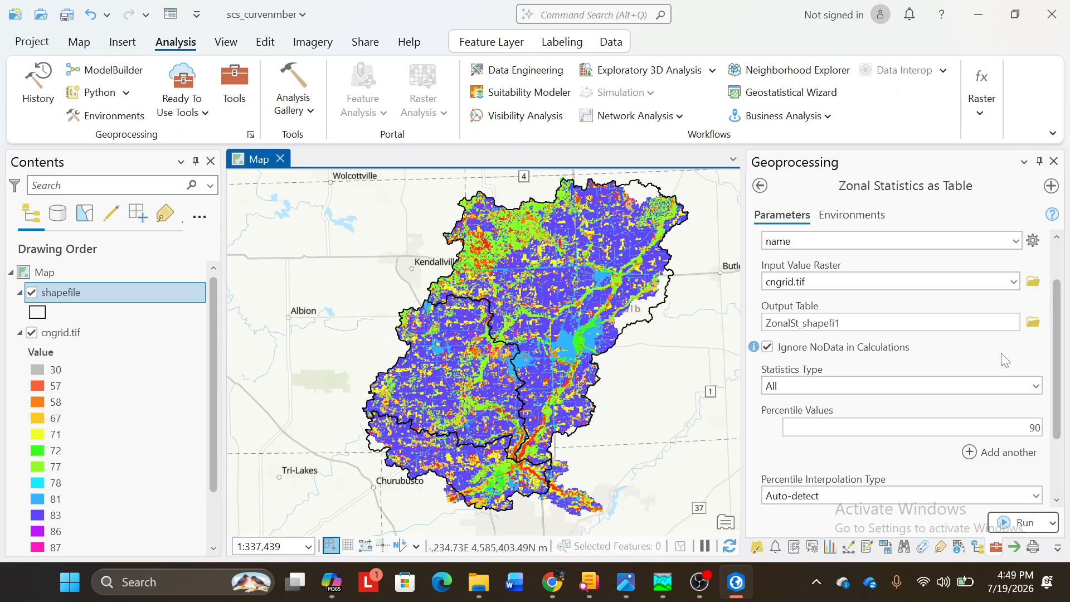
Step: Rename the zonal statistics output table to Zonalstatictics, keeping it in the scs_curvenmber.gdb geodatabase
left_click(1014, 324)
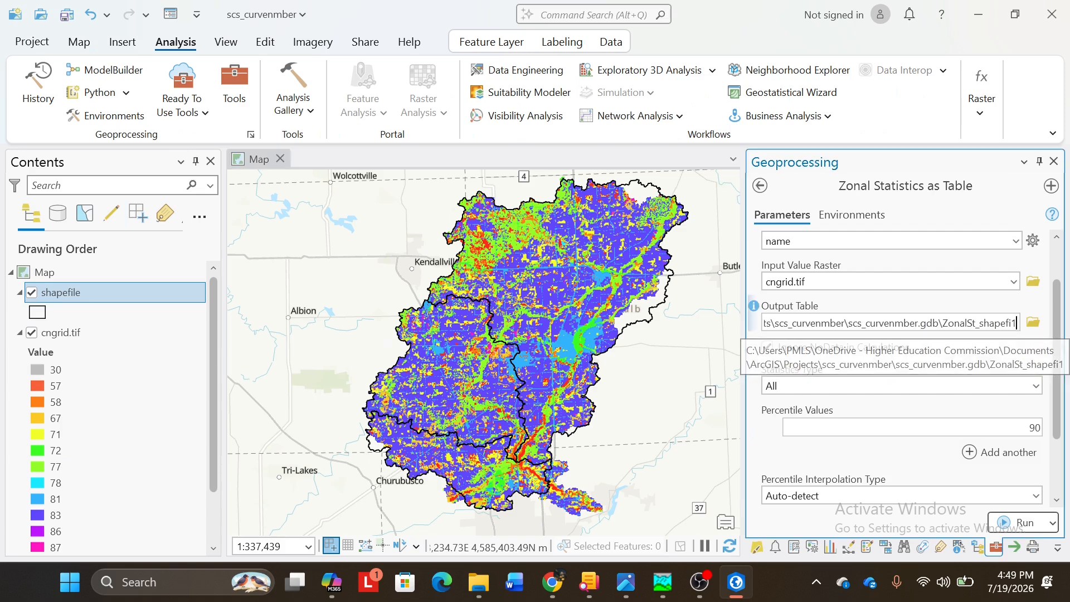
key("BackSpace")
key("BackSpace")
key("BackSpace")
key("BackSpace")
key("BackSpace")
key("BackSpace")
key("BackSpace")
key("BackSpace")
key("BackSpace")
key("BackSpace")
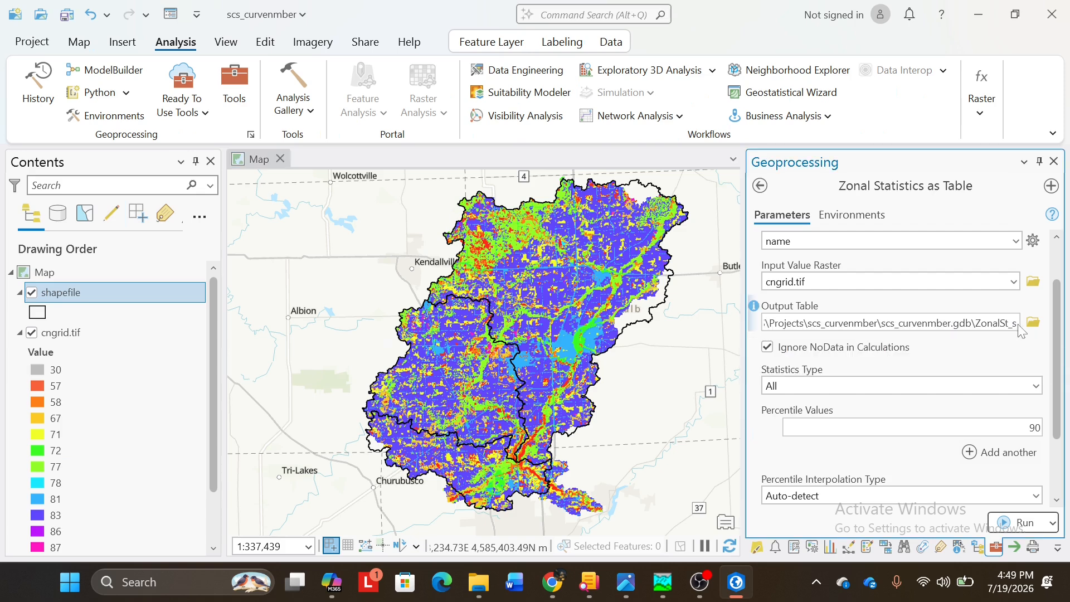
type("stat")
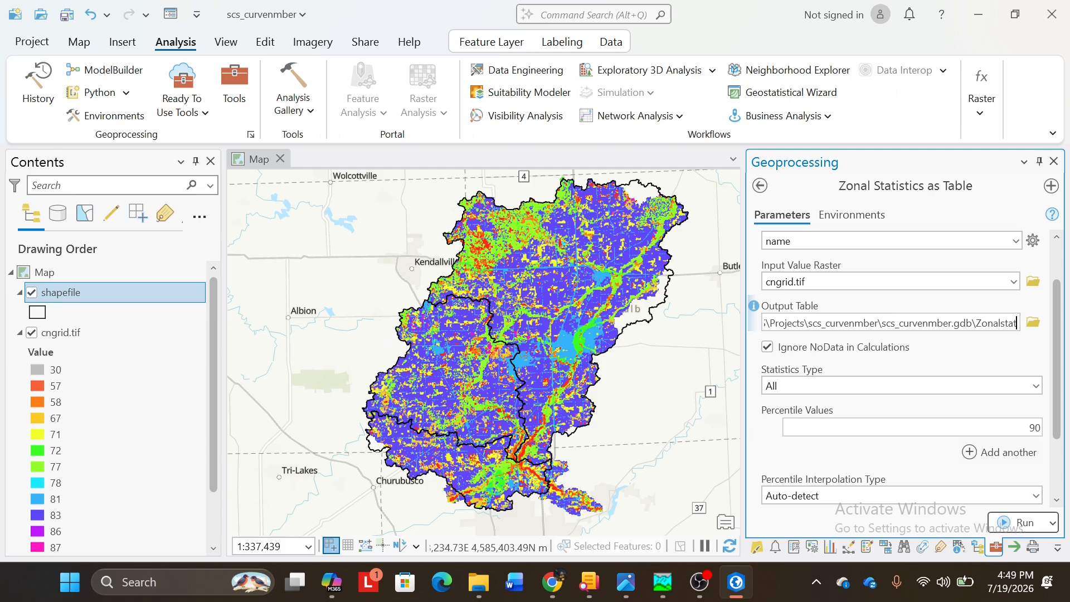
type("ictics")
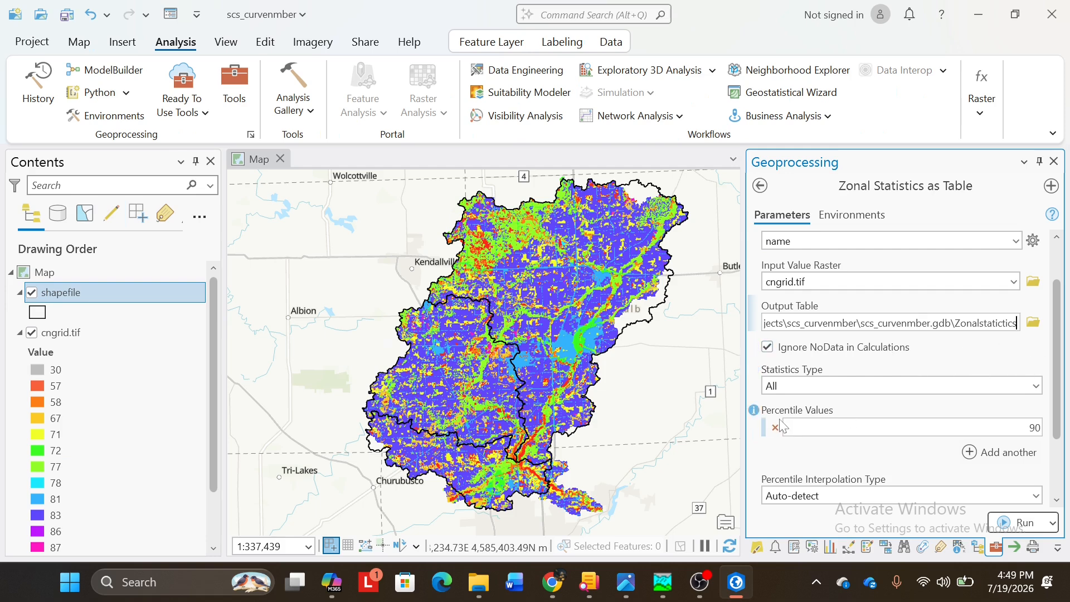
Step: Set the statistics type to Mean and run Zonal Statistics as Table
scroll(780, 425, "down", 1)
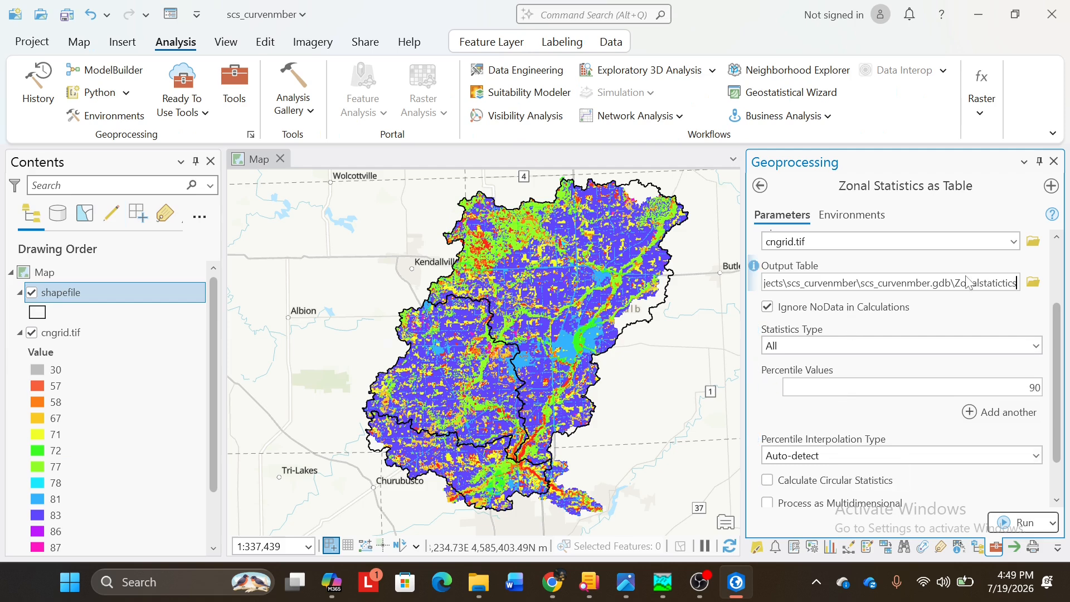
scroll(768, 437, "down", 1)
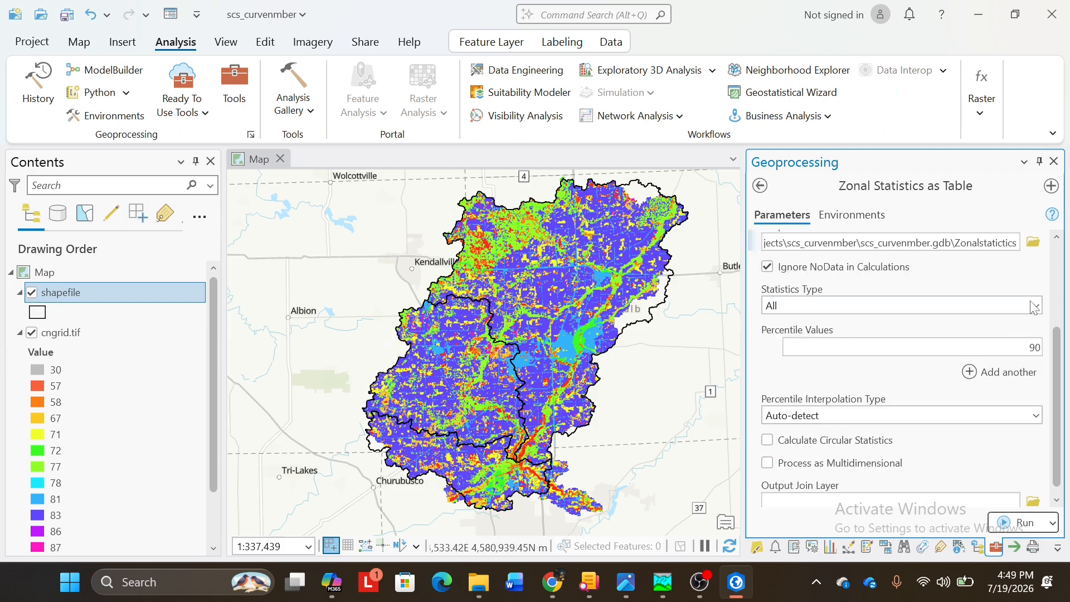
left_click(1034, 306)
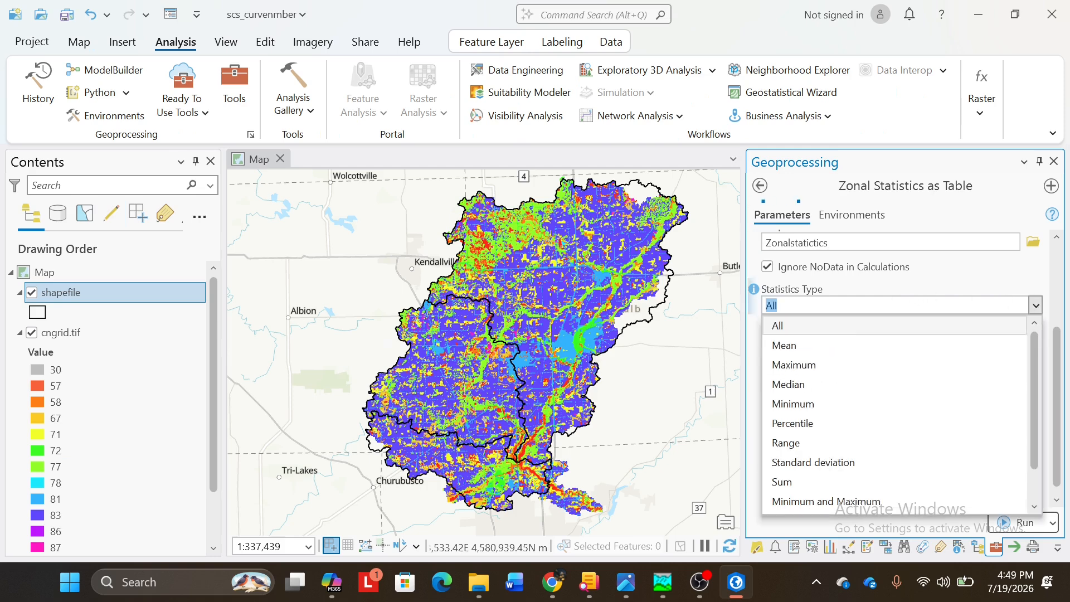
left_click(796, 347)
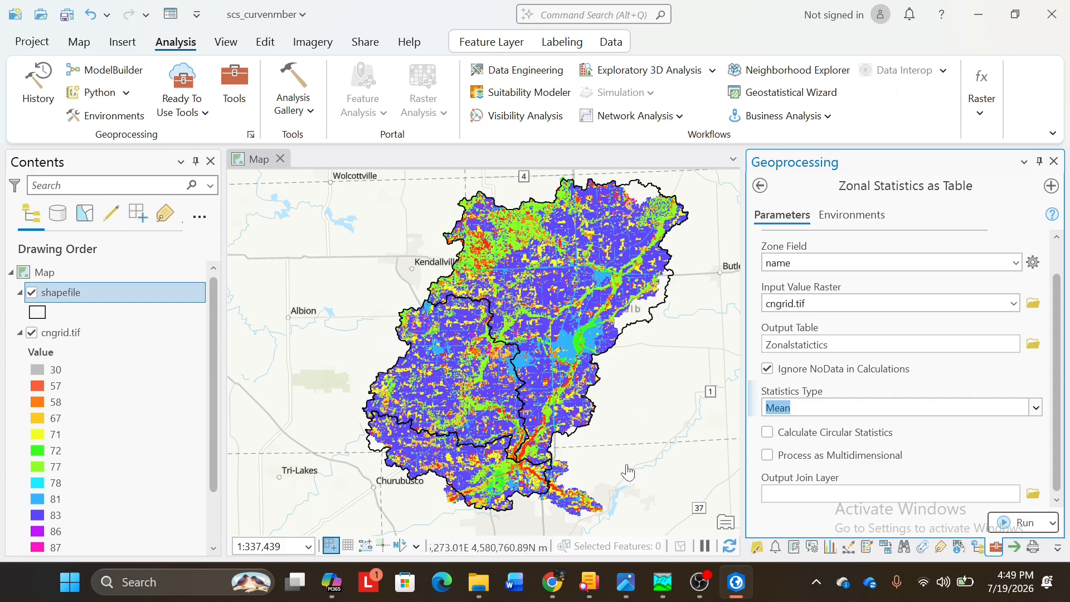
left_click(1024, 523)
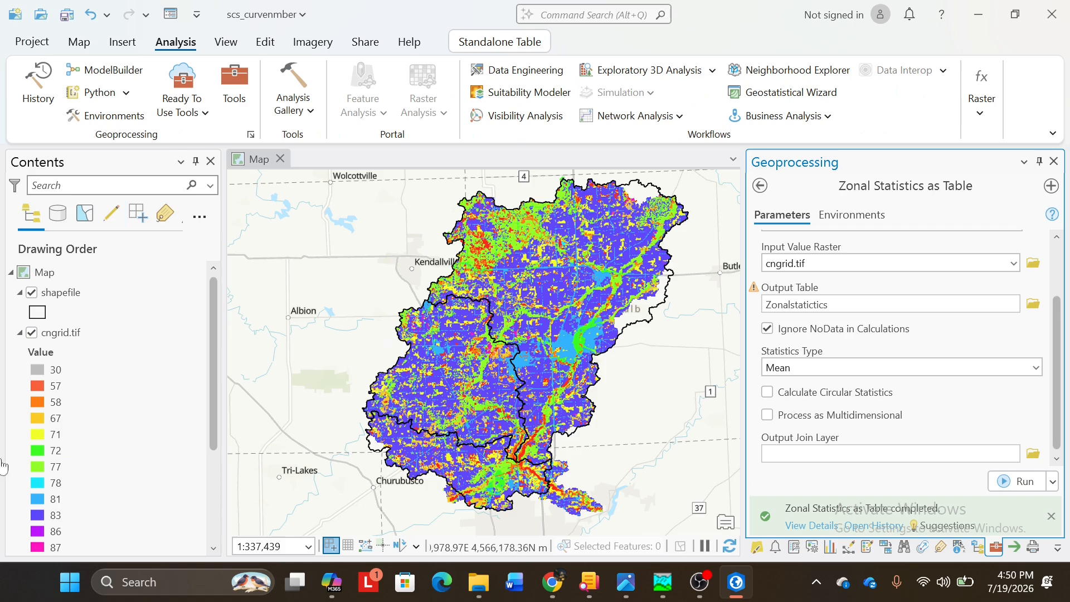
Step: Open the Zonalstatictics standalone table
scroll(180, 436, "down", 3)
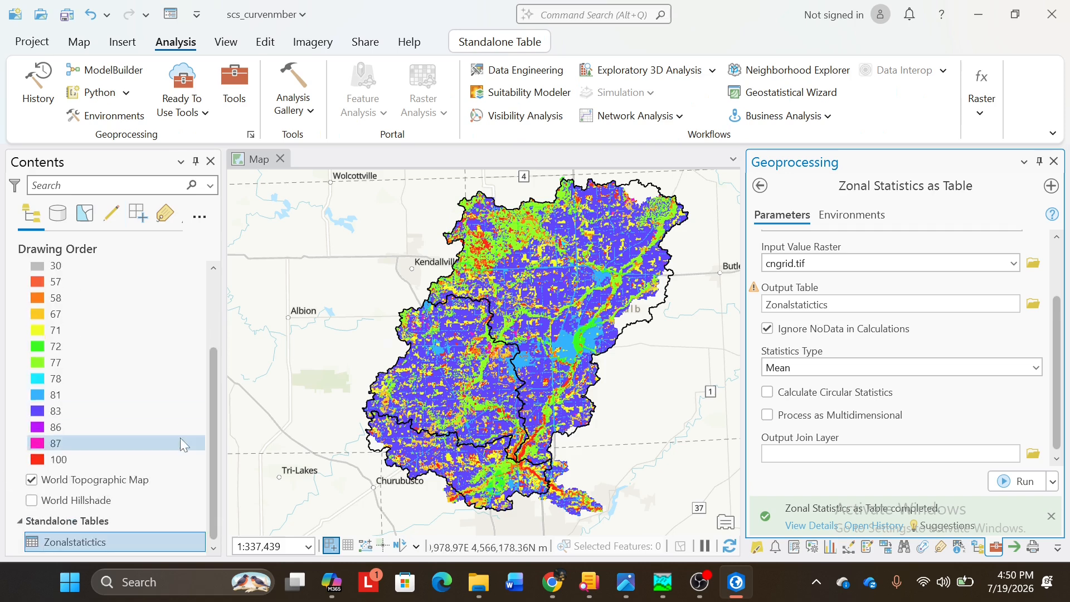
scroll(119, 543, "up", 3)
right_click(119, 542)
key("Escape")
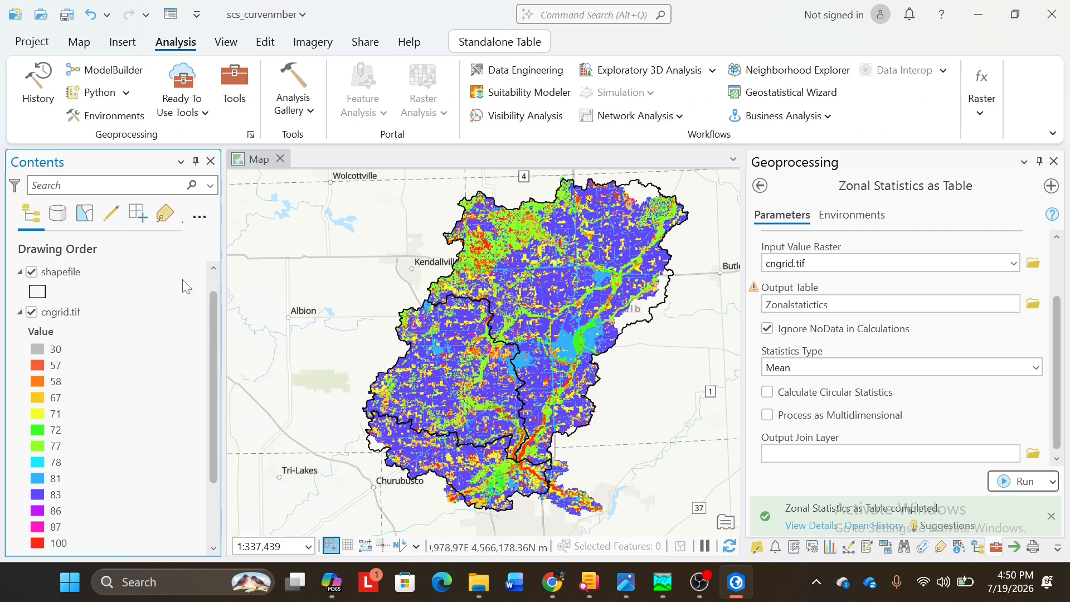
scroll(92, 413, "down", 5)
right_click(116, 541)
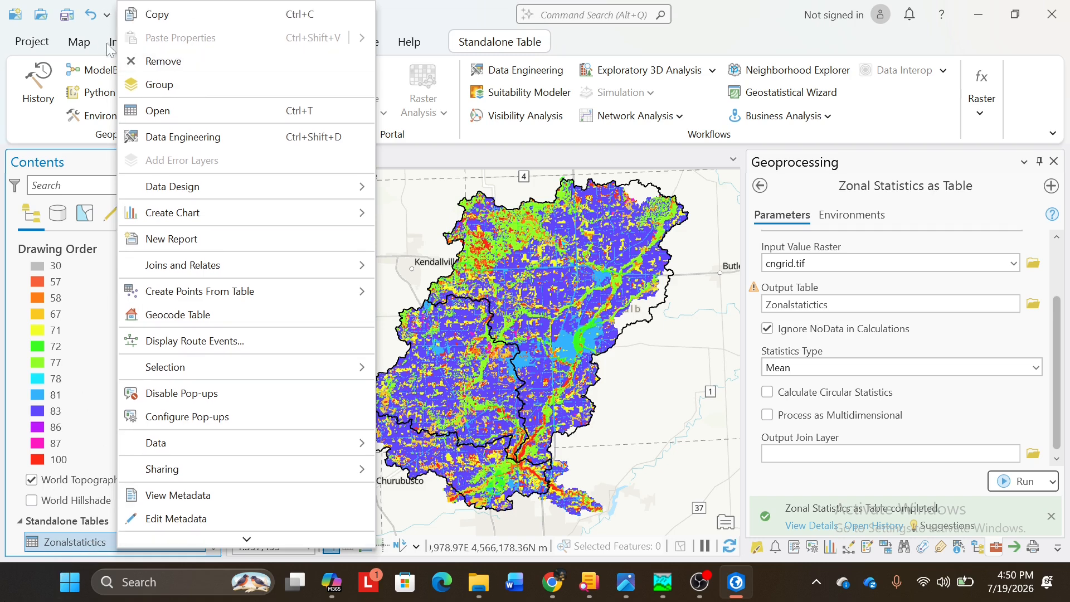
left_click(175, 111)
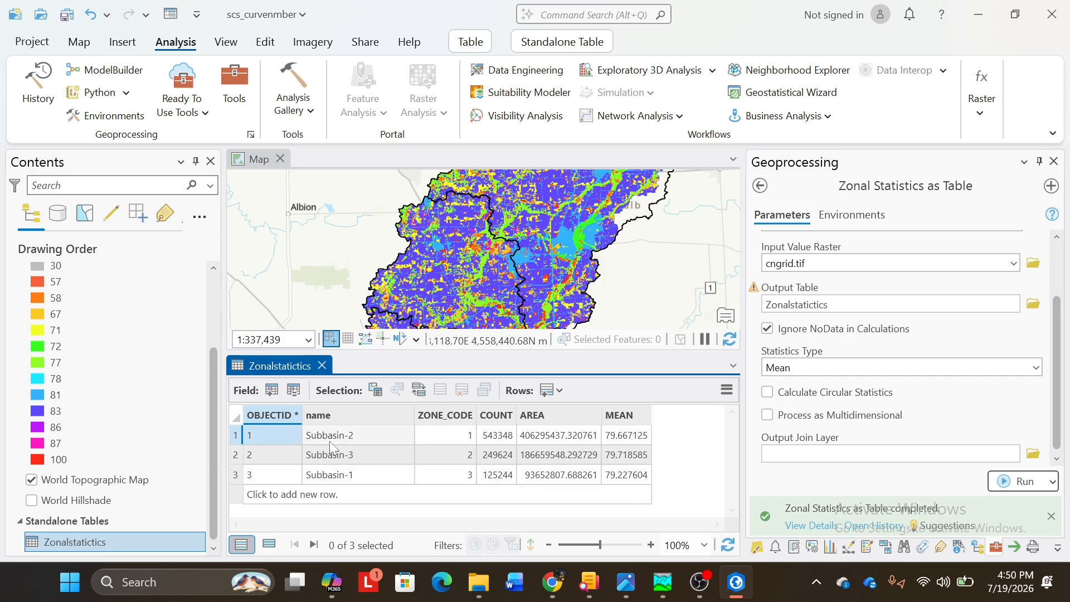
Step: Sort the Zonalstatictics table by name in ascending order and copy all of its rows
left_click(373, 416)
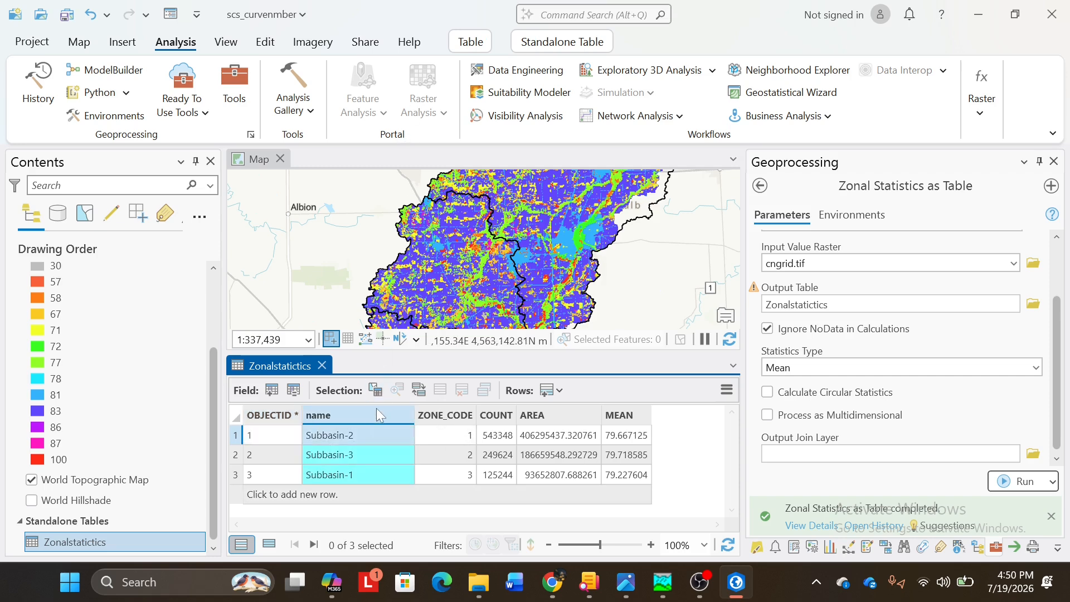
right_click(379, 415)
left_click(423, 94)
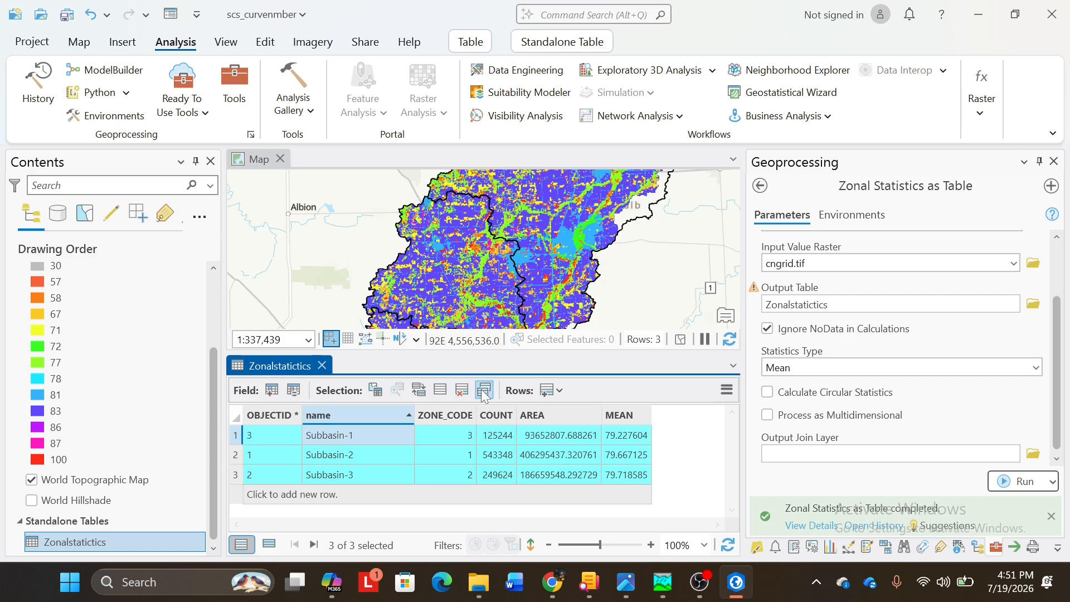
Step: Switch to Excel, create a blank workbook and paste the copied table rows starting at cell B2
left_click(206, 580)
type("excel")
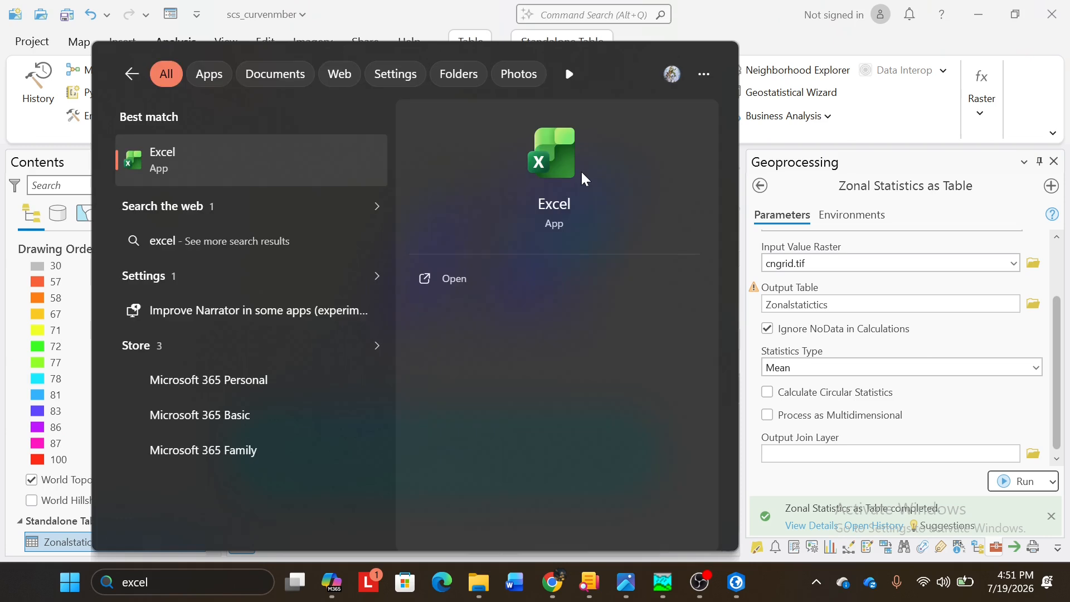
left_click(439, 272)
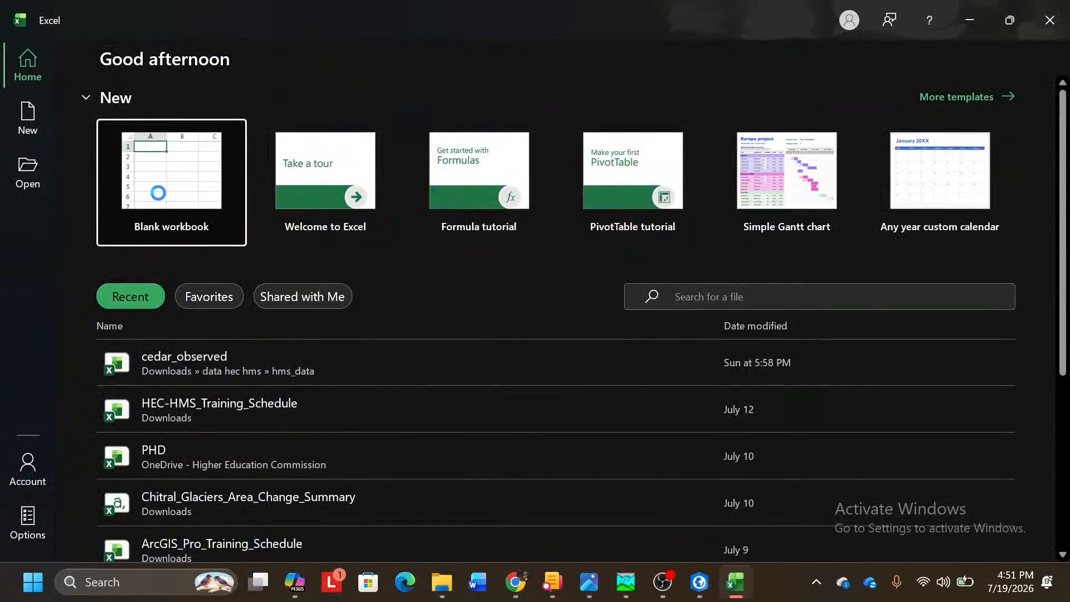
left_click(203, 169)
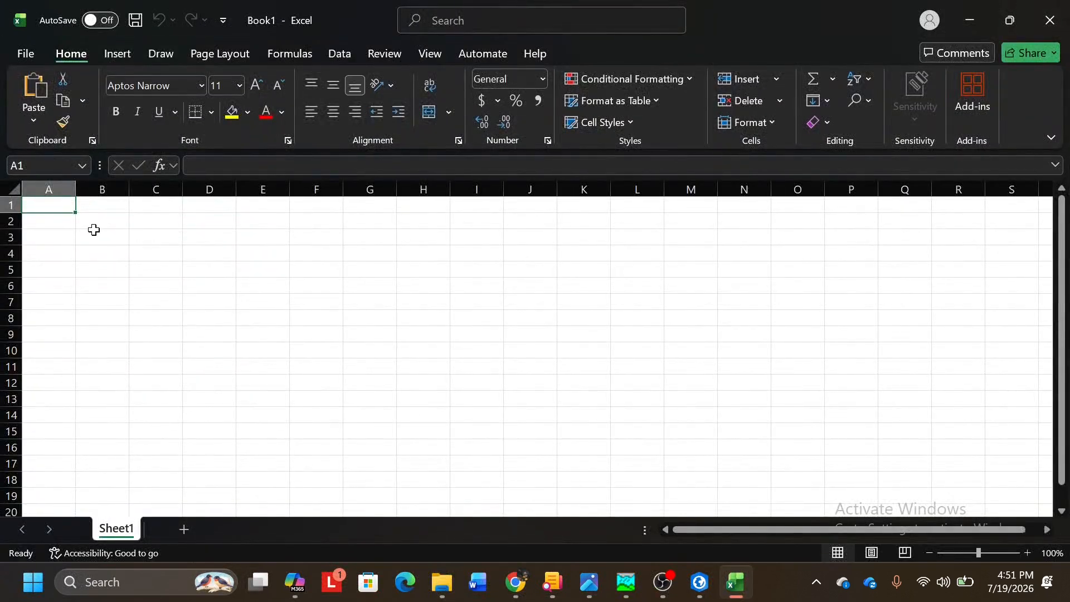
left_click(111, 223)
key("ctrl+v")
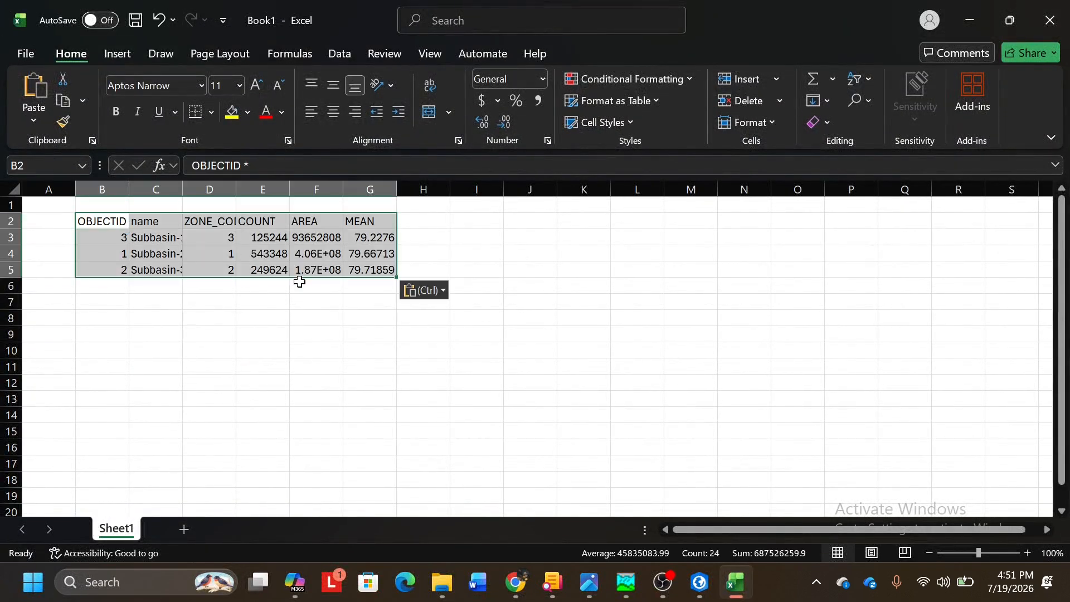
Step: Widen the name, COUNT and AREA columns of the pasted table so their contents fit
left_click_drag(182, 189, 257, 189)
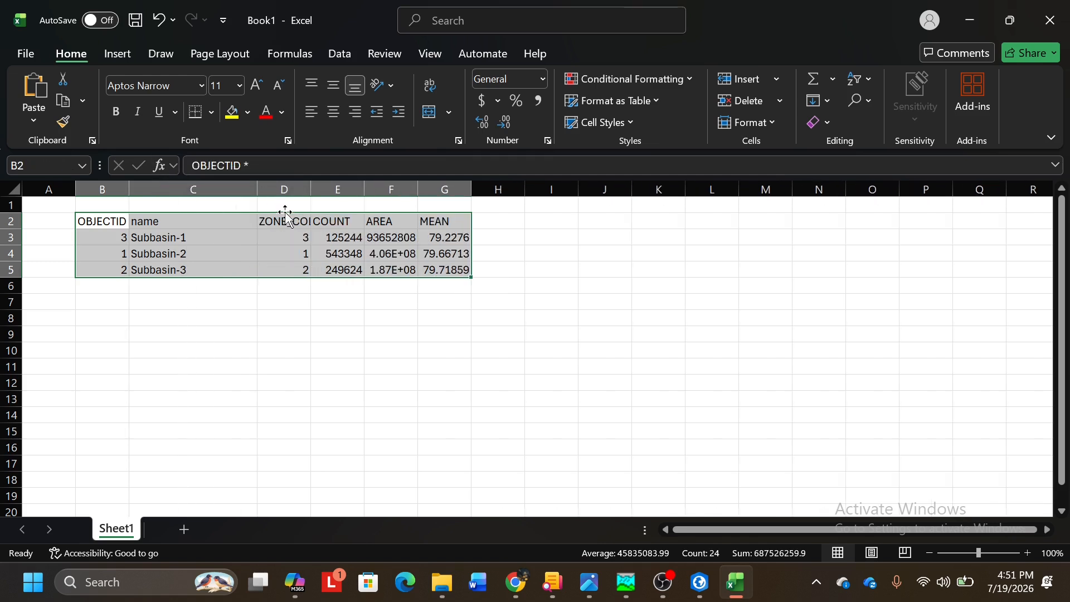
left_click_drag(365, 189, 389, 189)
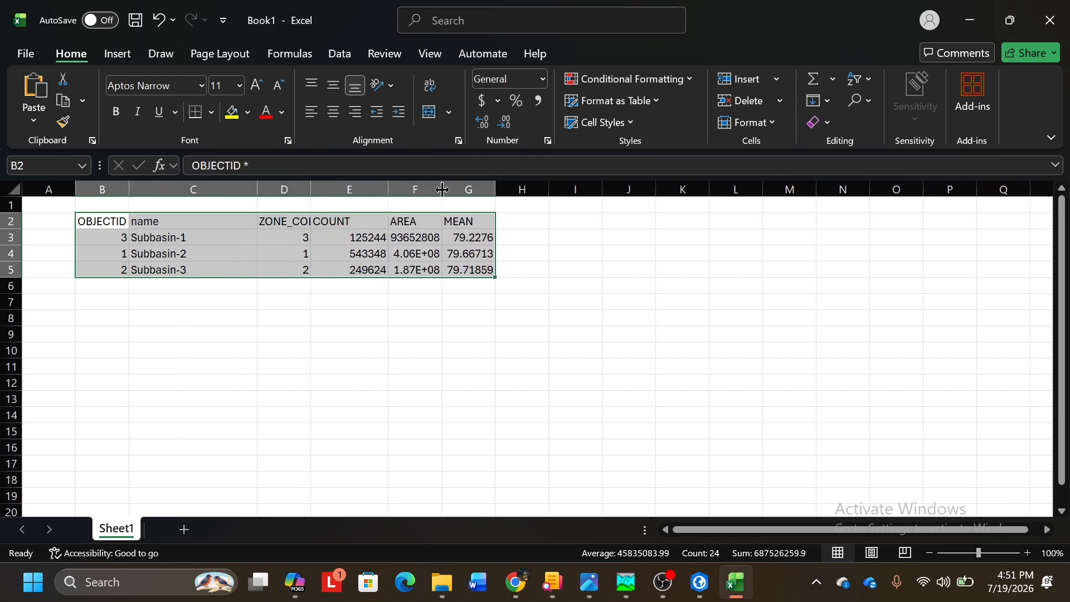
left_click_drag(442, 189, 476, 189)
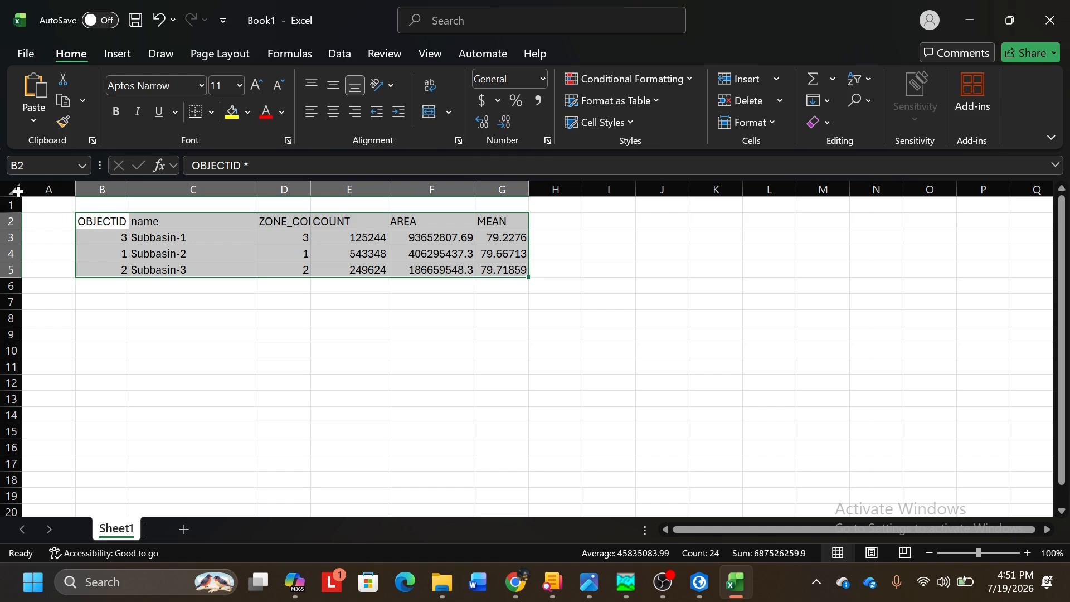
Step: Clear the OBJECTID values in B2:B5 and delete the empty cells A1:B10, shifting the remaining cells left
left_click_drag(109, 221, 114, 279)
key("Delete")
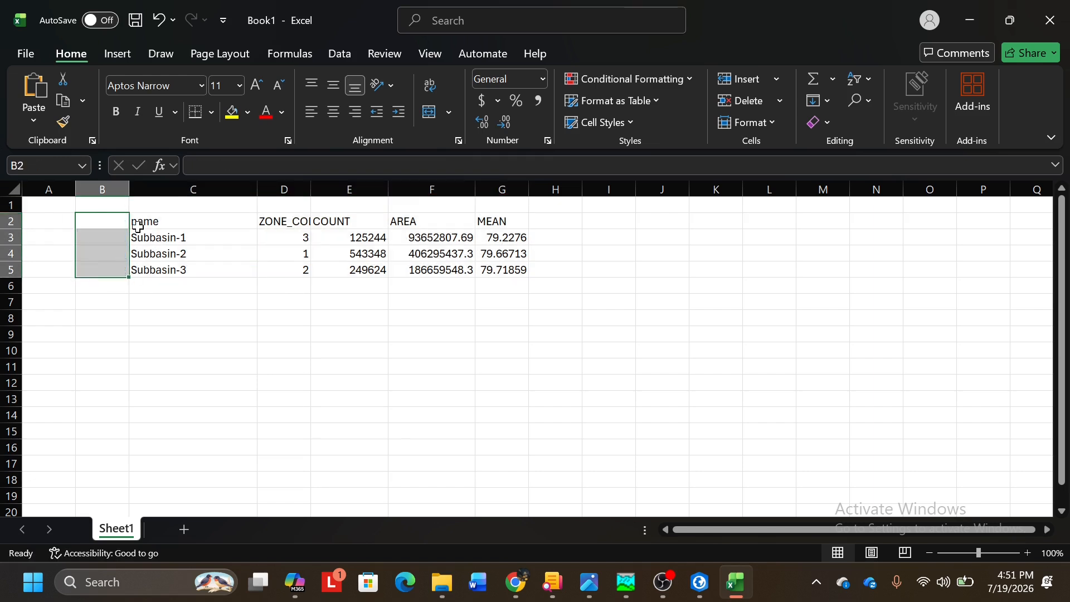
left_click_drag(38, 202, 107, 342)
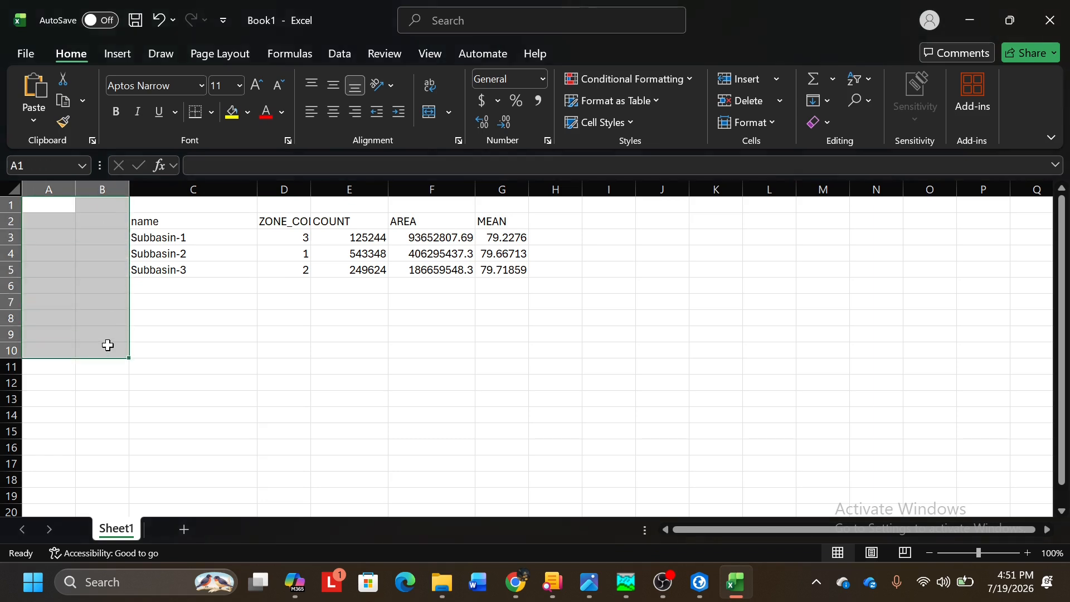
right_click(109, 344)
left_click(163, 192)
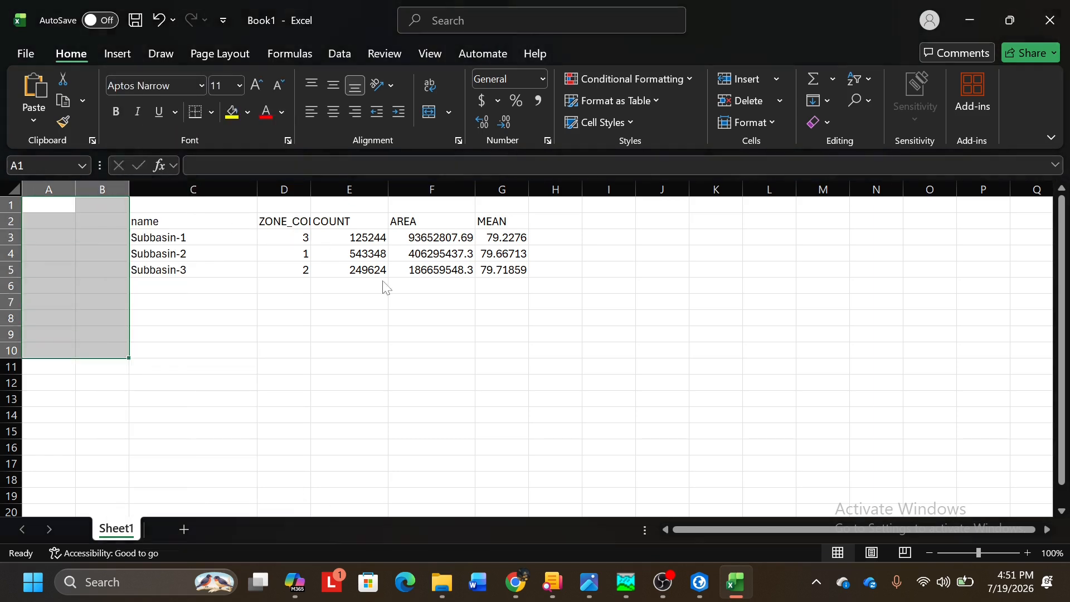
left_click(136, 272)
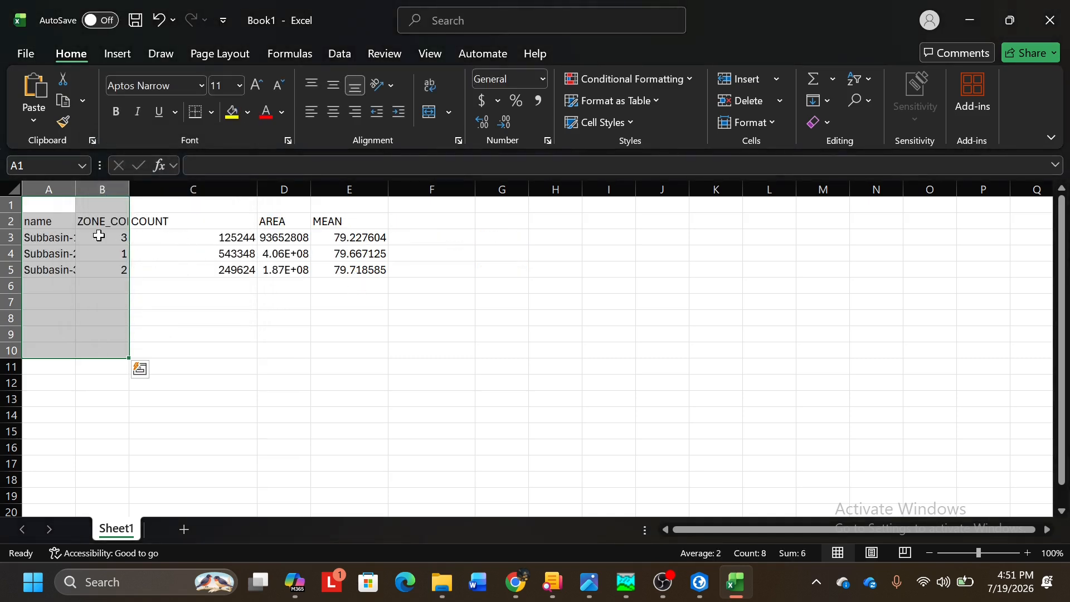
Step: Widen columns A, B and D to fit the subbasin names, ZONE_CODE heading and AREA values
double_click(77, 190)
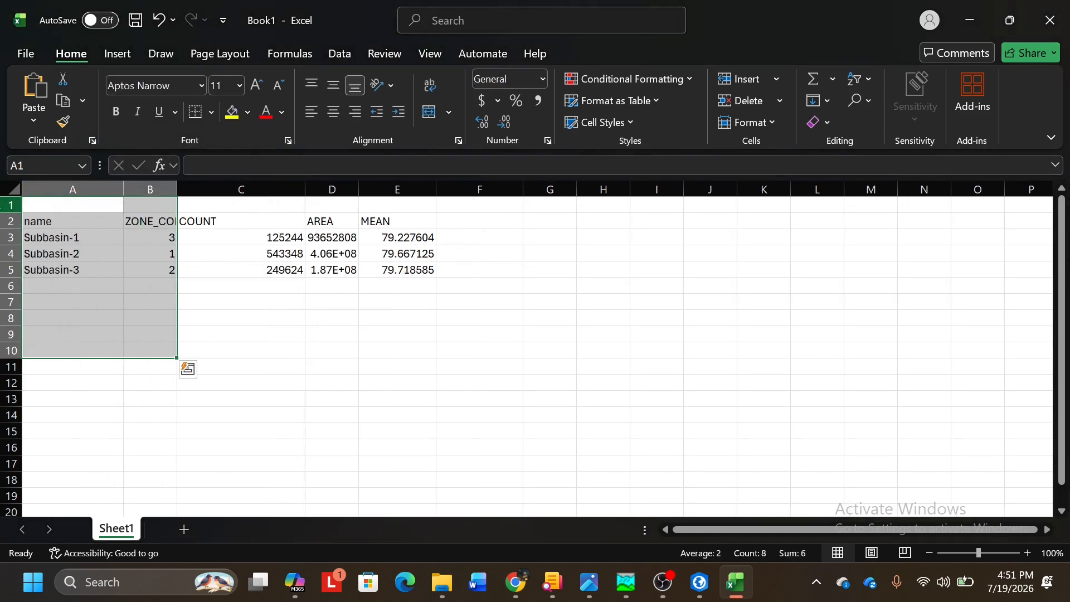
left_click(408, 363)
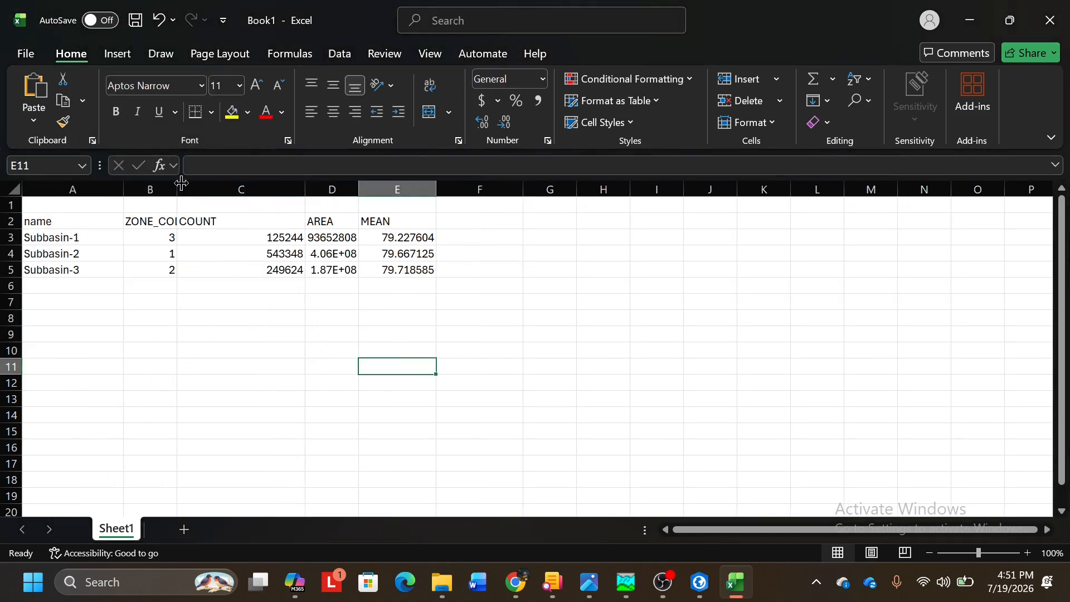
left_click_drag(181, 183, 219, 188)
left_click_drag(398, 191, 414, 191)
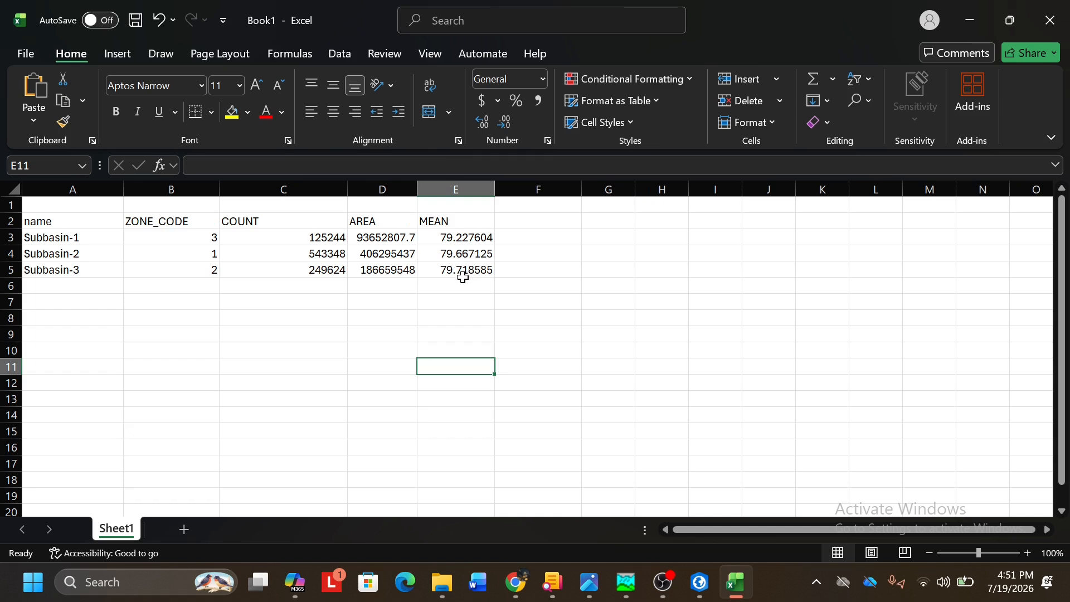
Step: Copy the MEAN values in E3:E5, then switch to HEC-HMS and open the SCS Curve Number loss parameter table for Basin 1
left_click_drag(457, 239, 469, 270)
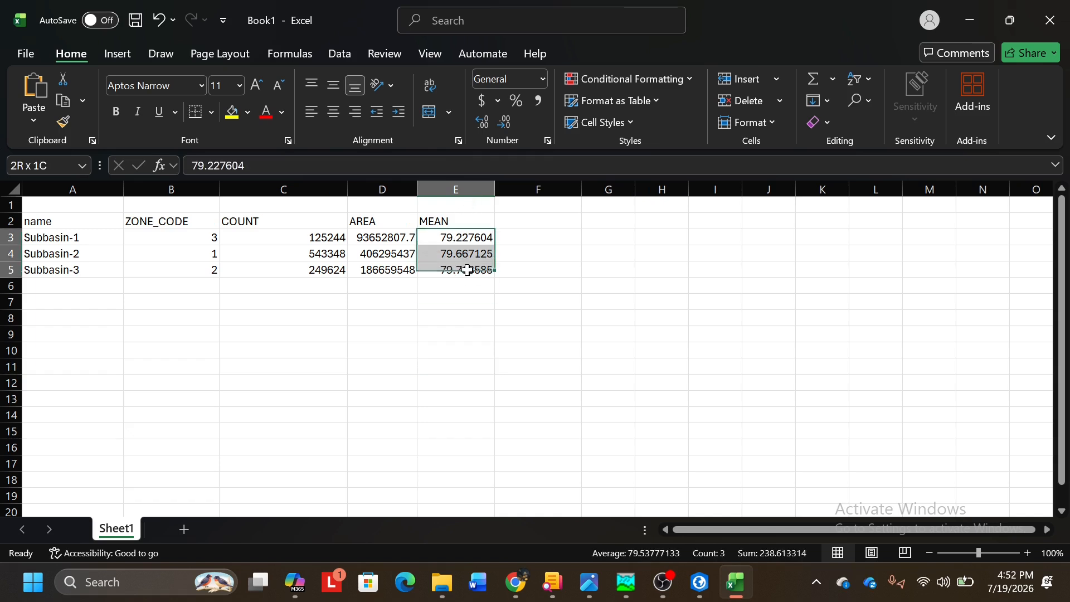
key("ctrl+c")
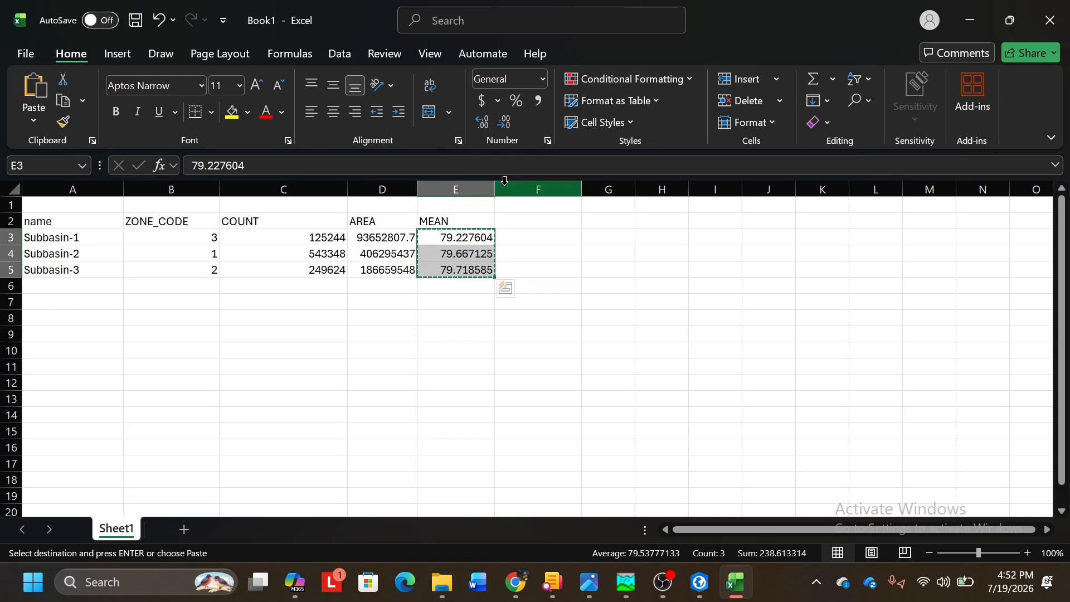
left_click(626, 582)
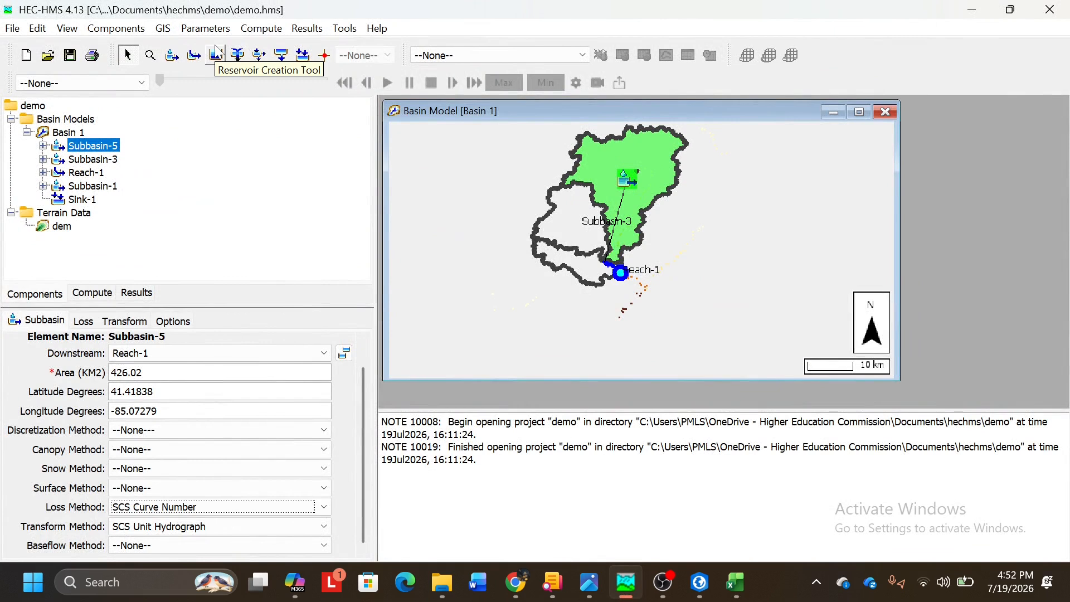
left_click(206, 29)
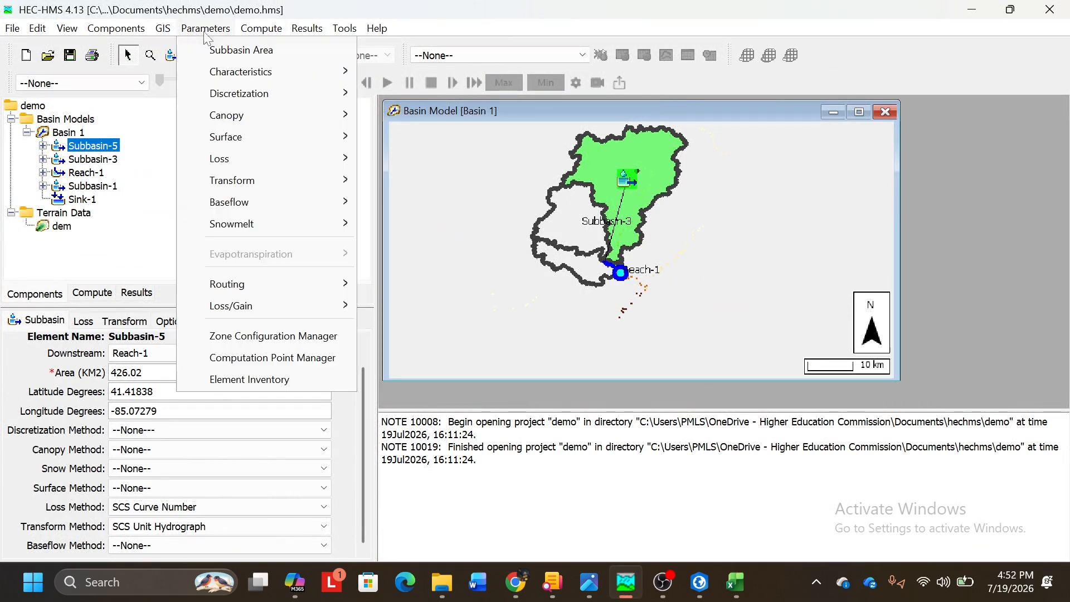
mouse_move(347, 161)
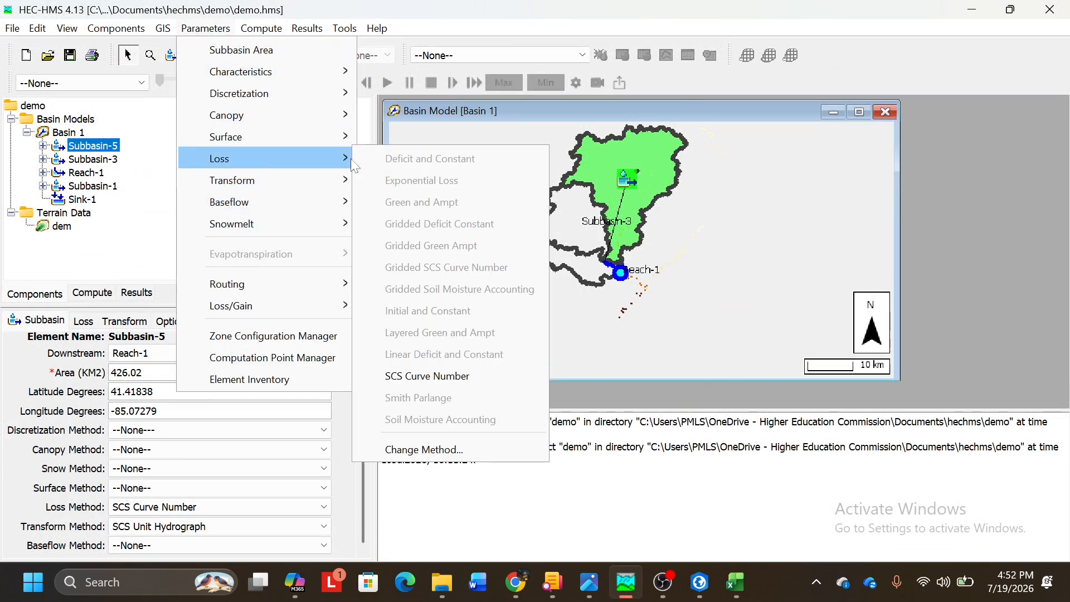
left_click(461, 375)
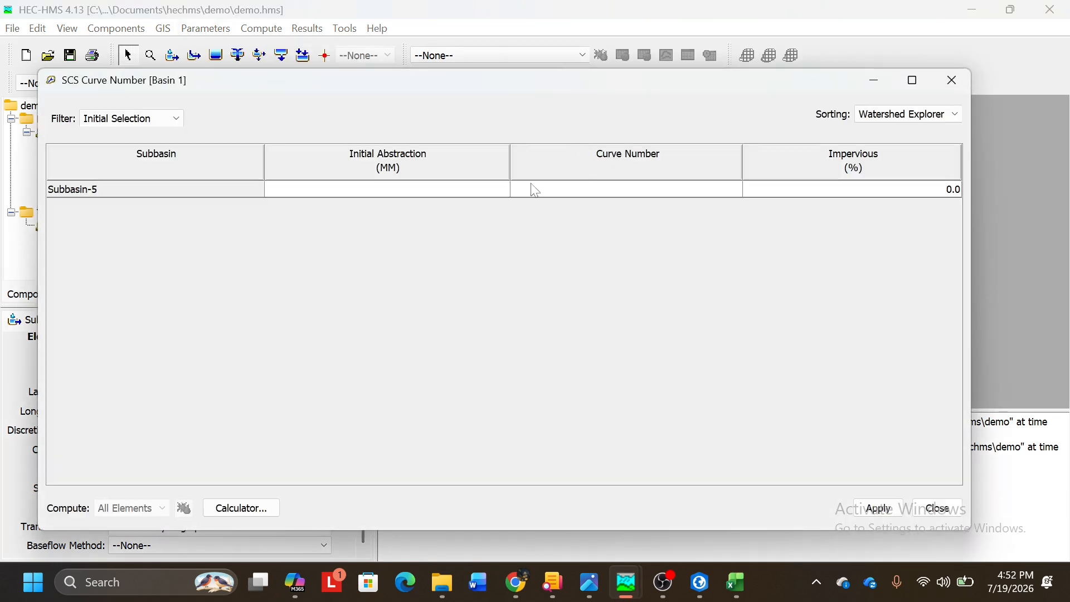
Step: With the table filtered by Basin Element and sorted alphabetically, paste the copied mean values into the Curve Number column from Subbasin-1 down
left_click(146, 118)
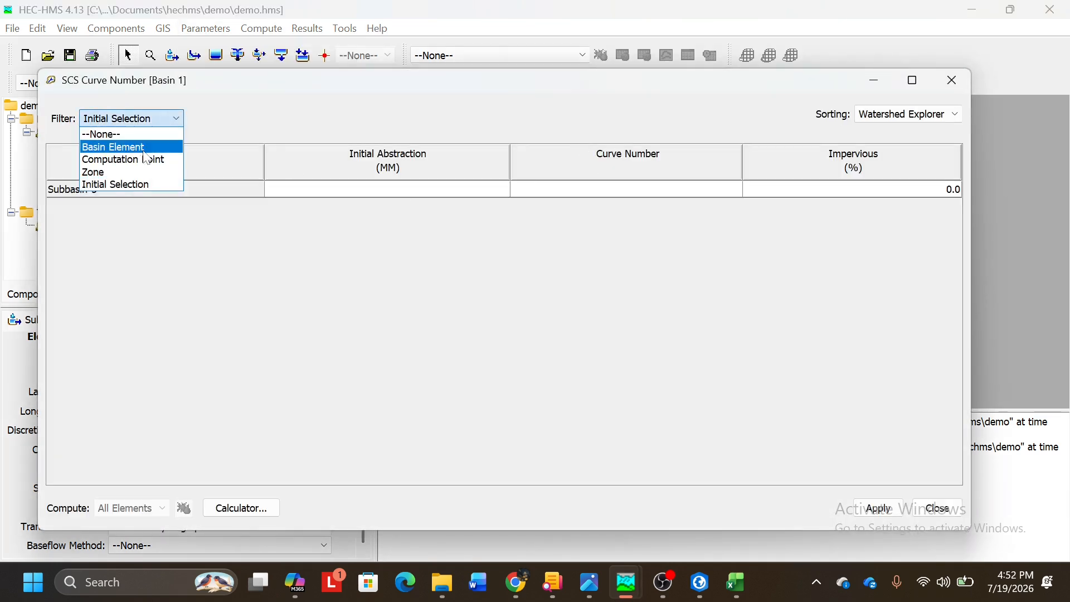
left_click(134, 147)
left_click(922, 115)
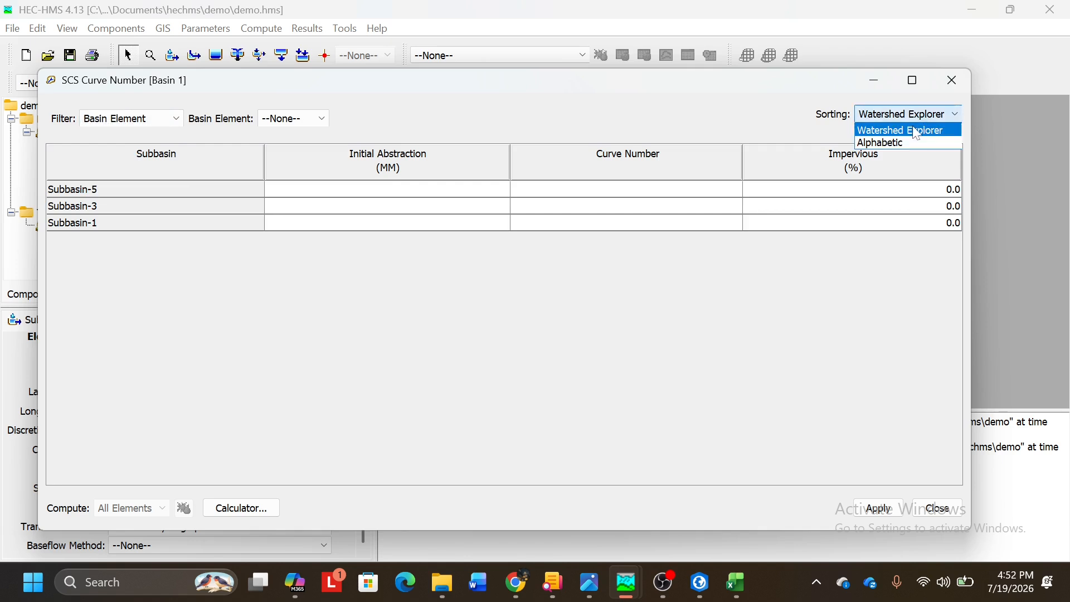
left_click(890, 146)
left_click(645, 196)
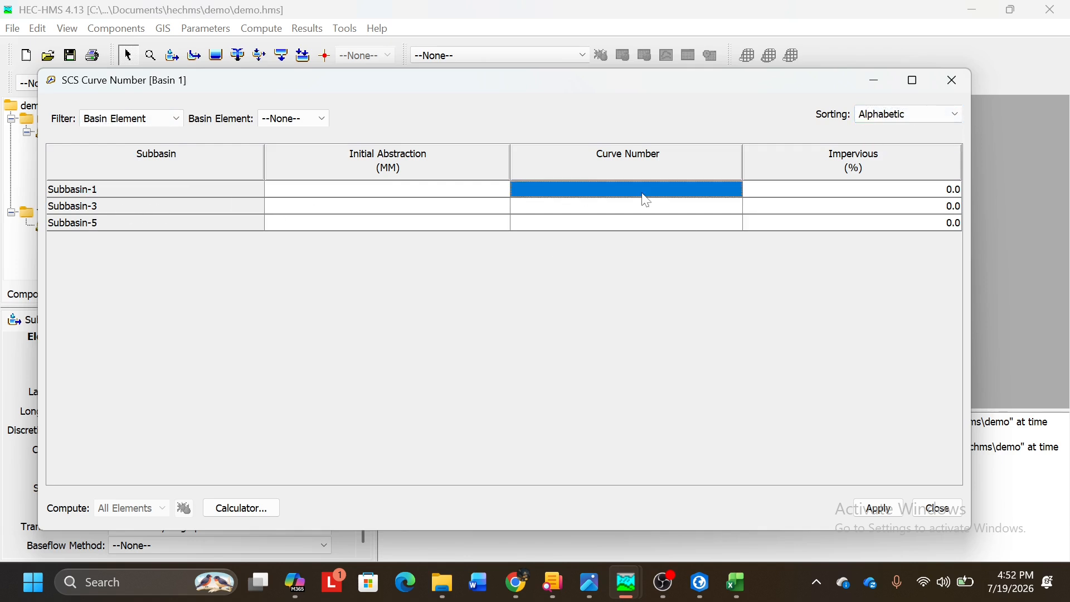
key("ctrl+v")
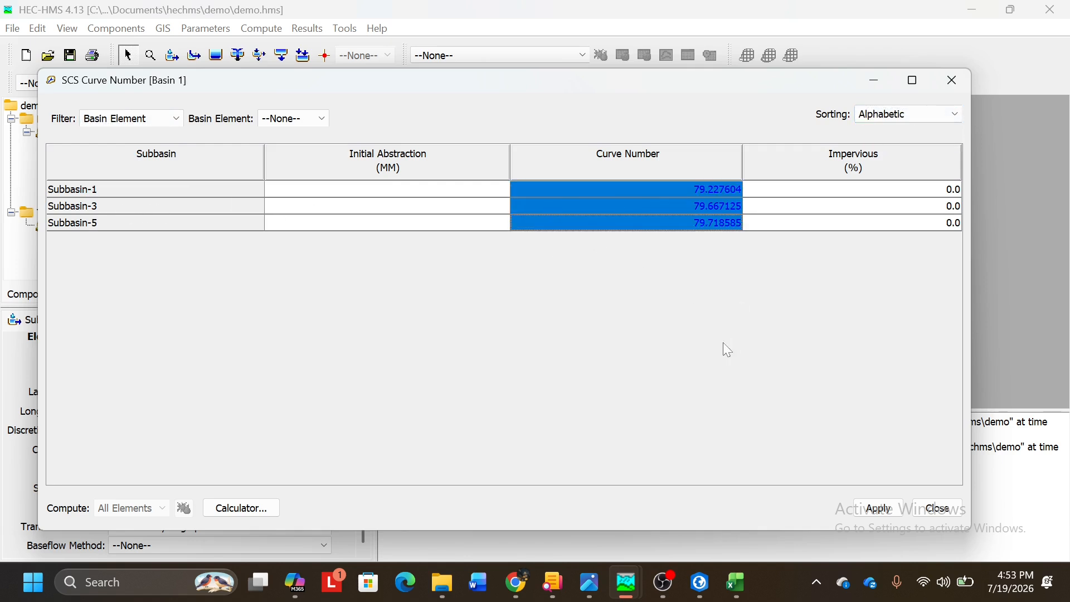
Step: View the Time of Concentration and Lag formula image, then close the SCS Curve Number table for Basin 1
left_click(436, 194)
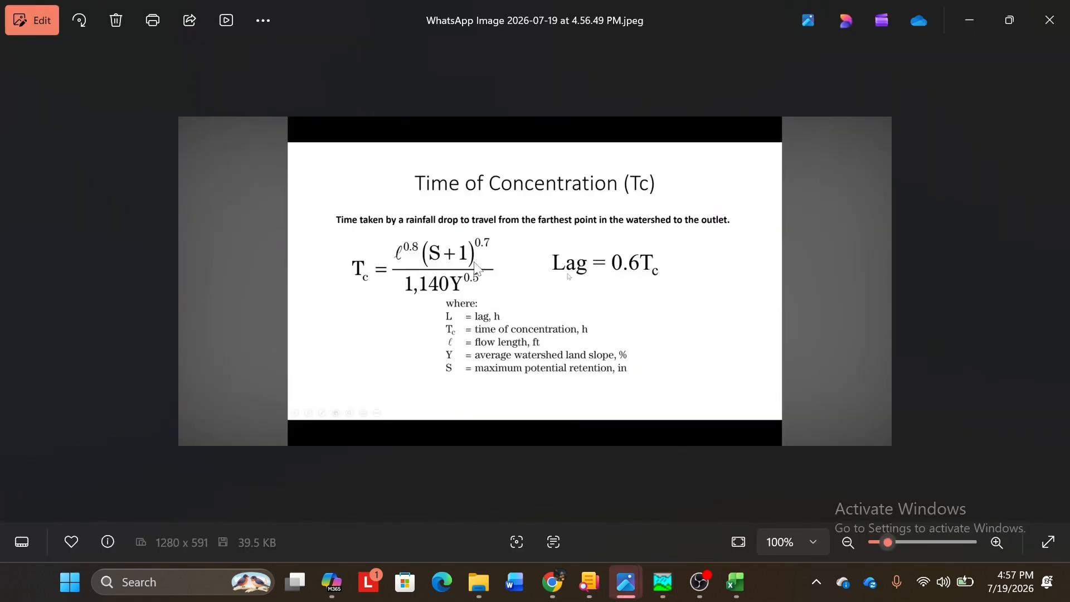
scroll(452, 297, "up", 4)
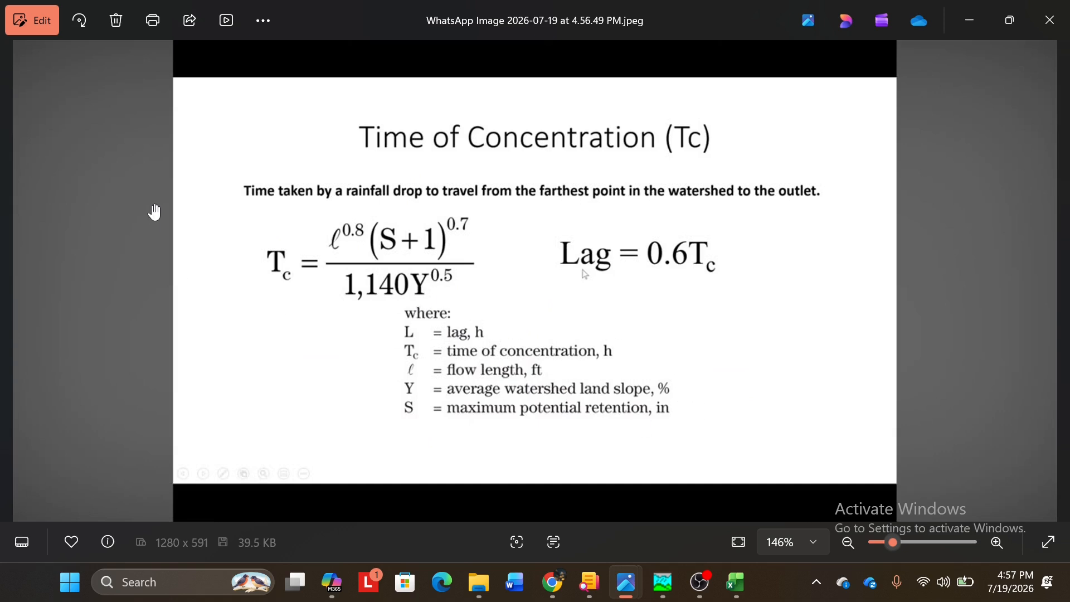
mouse_move(662, 581)
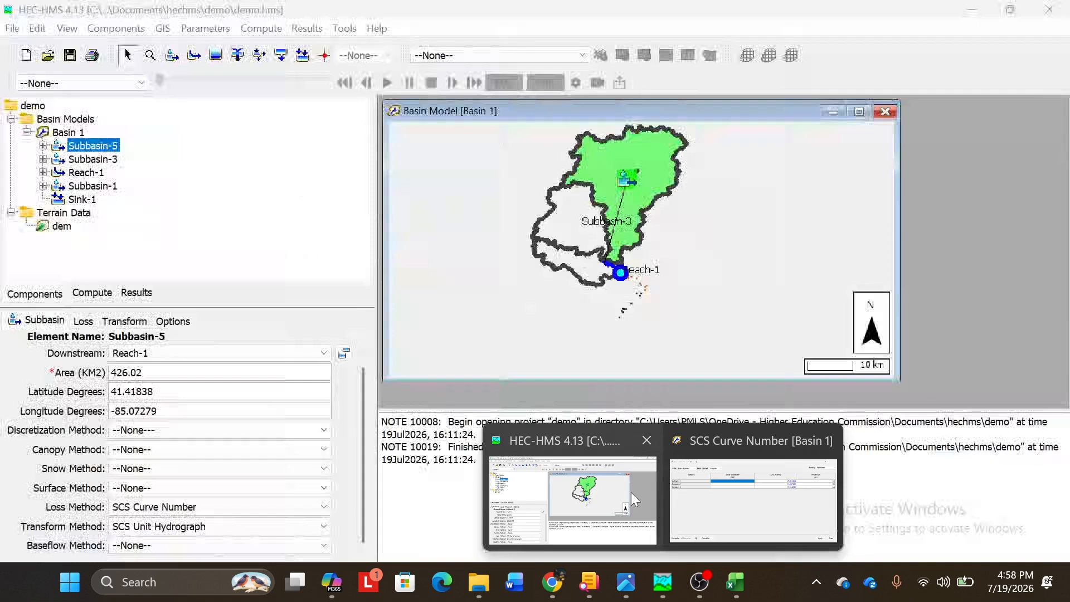
left_click(772, 487)
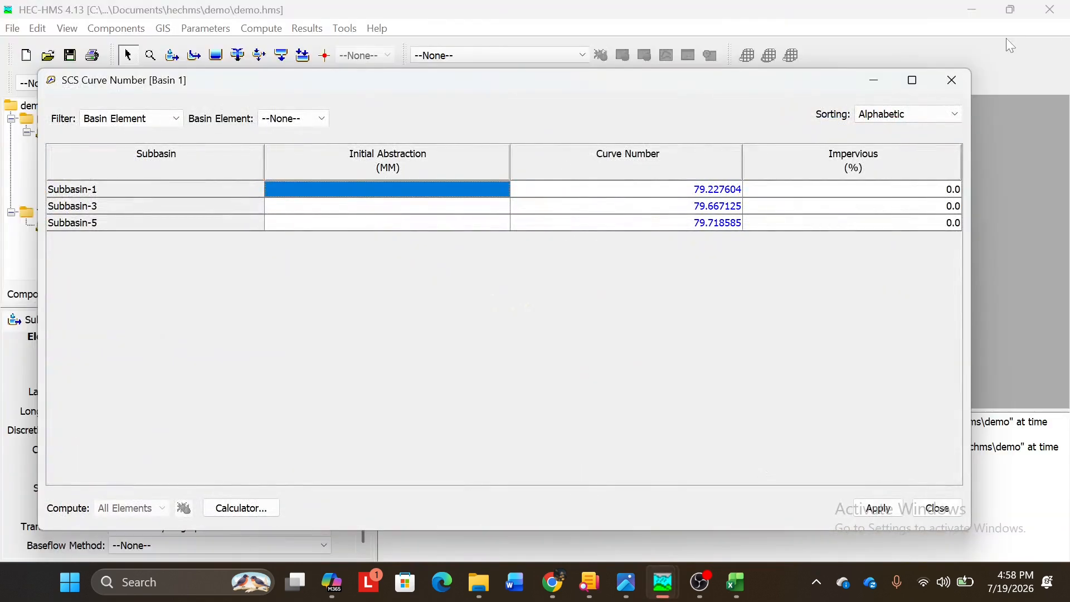
left_click(951, 79)
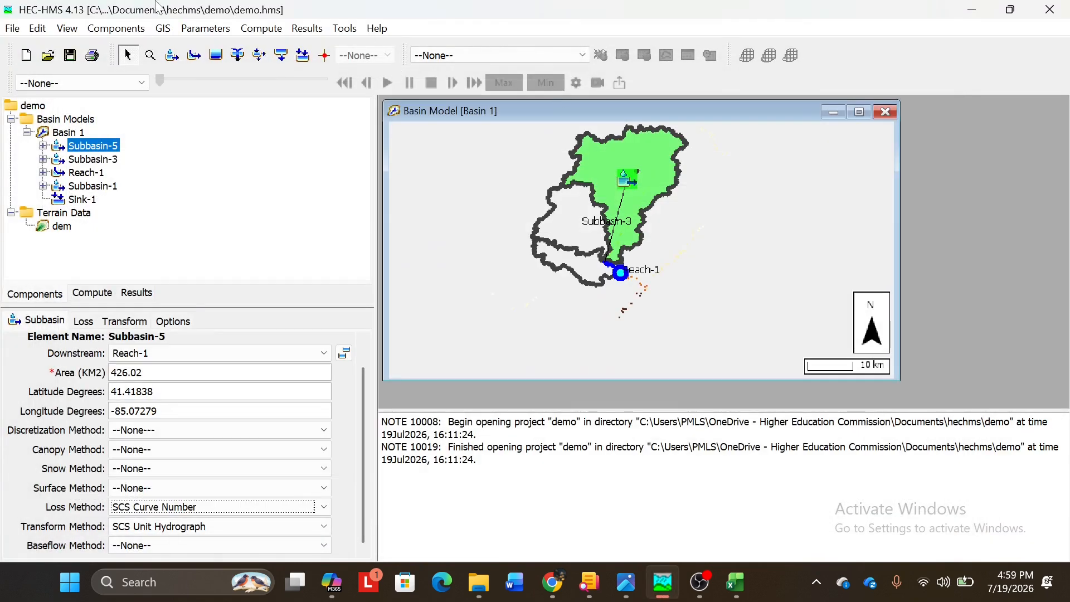
Step: Reopen the SCS Curve Number loss table for Basin 1, filter it by Basin Element and sort it alphabetically
left_click(202, 28)
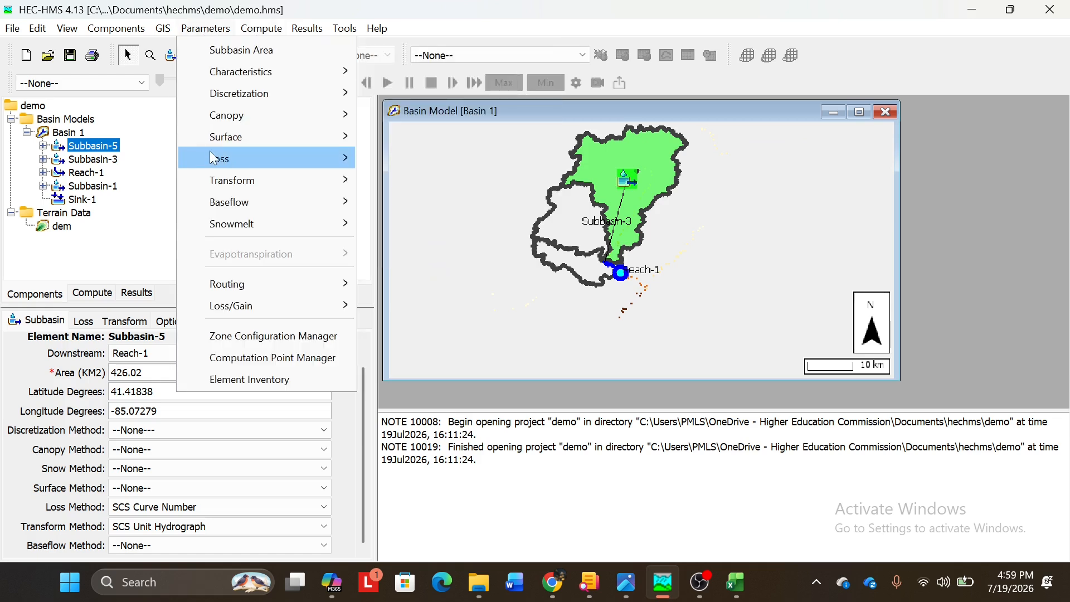
mouse_move(214, 158)
left_click(450, 377)
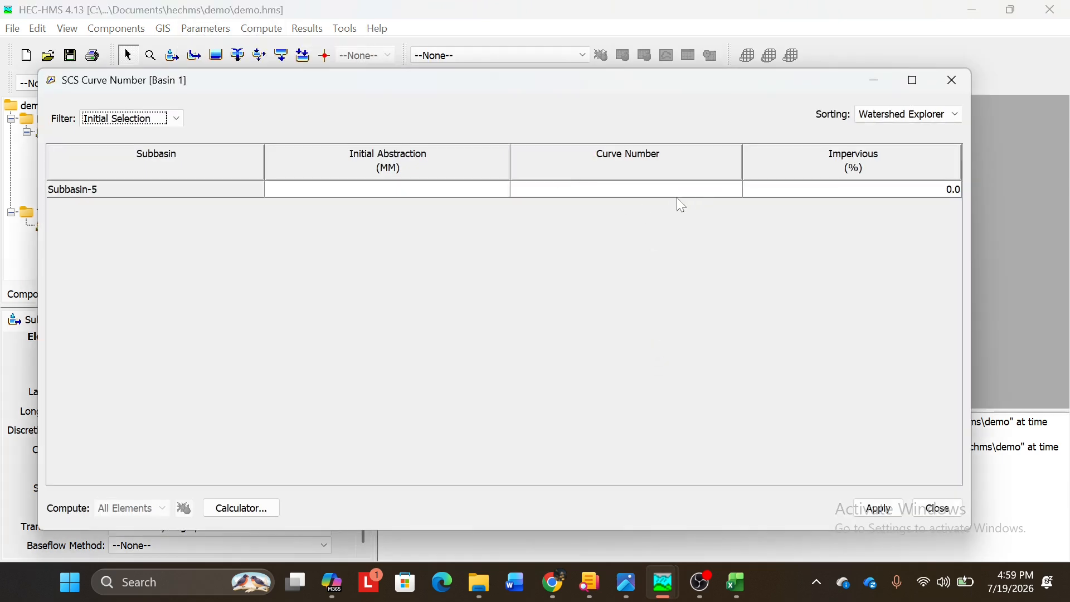
left_click(737, 590)
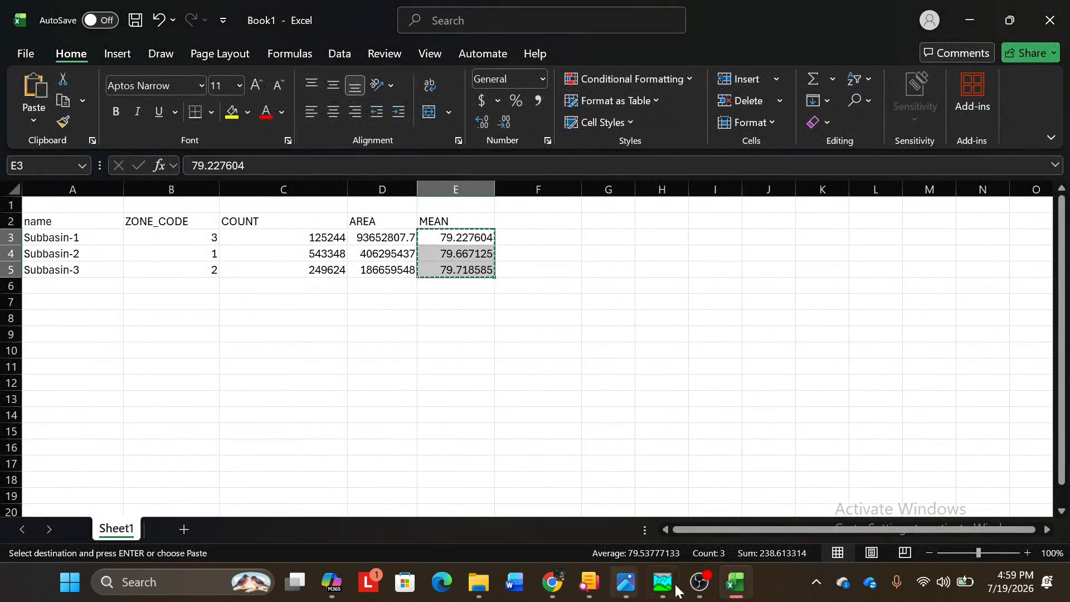
mouse_move(663, 581)
left_click(717, 506)
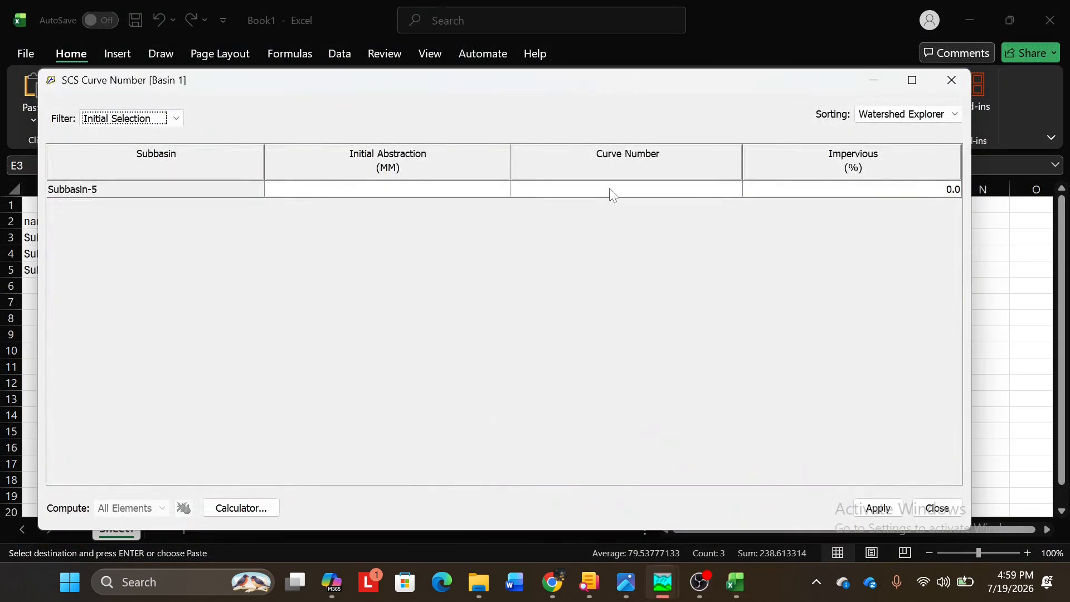
left_click(176, 118)
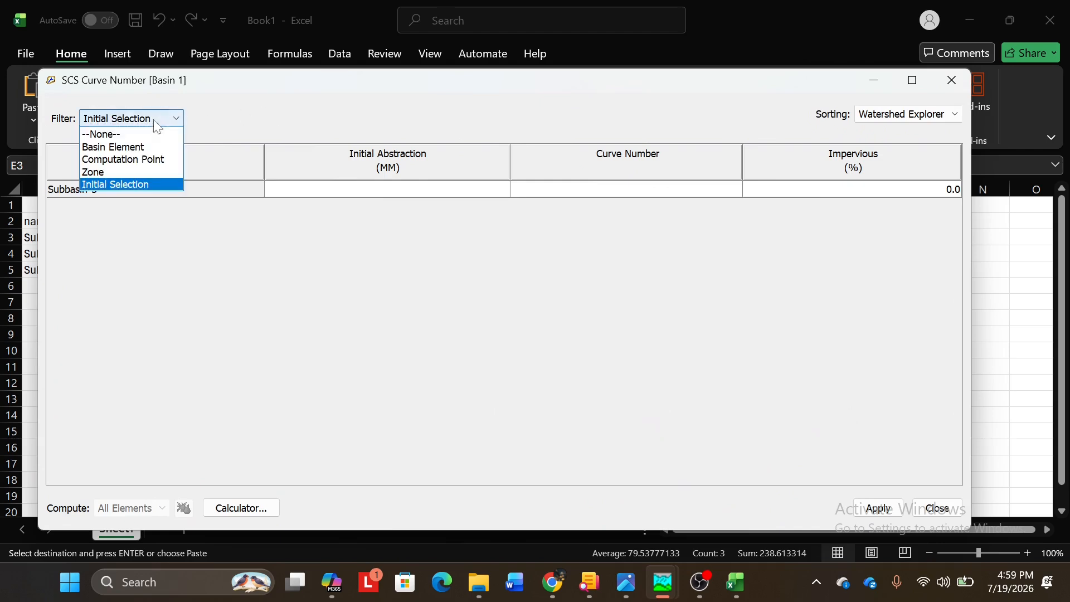
left_click(112, 145)
left_click(871, 119)
left_click(879, 142)
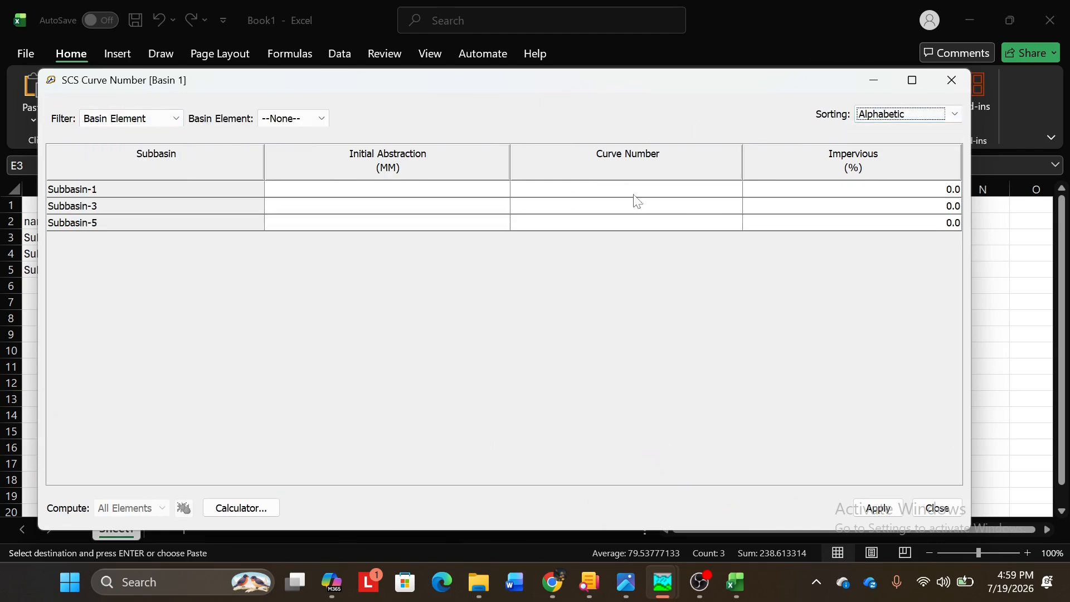
Step: Paste curve numbers 79.227604, 79.667125 and 79.718585 for Subbasin-1, Subbasin-3 and Subbasin-5, apply them and close the table
left_click(641, 190)
type("79.227604 79.667125 79.718585")
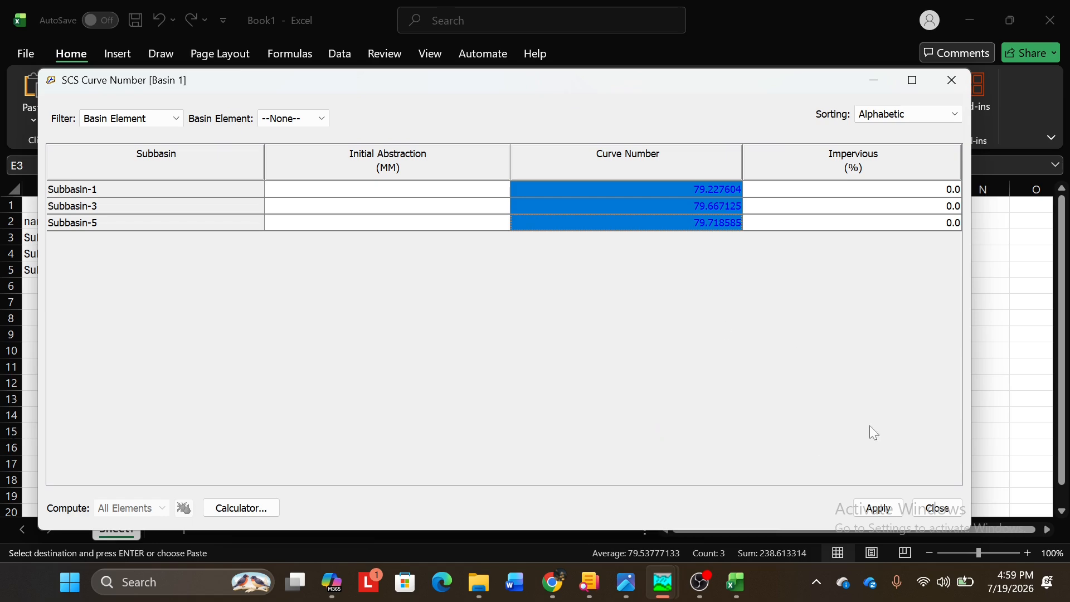
left_click(878, 508)
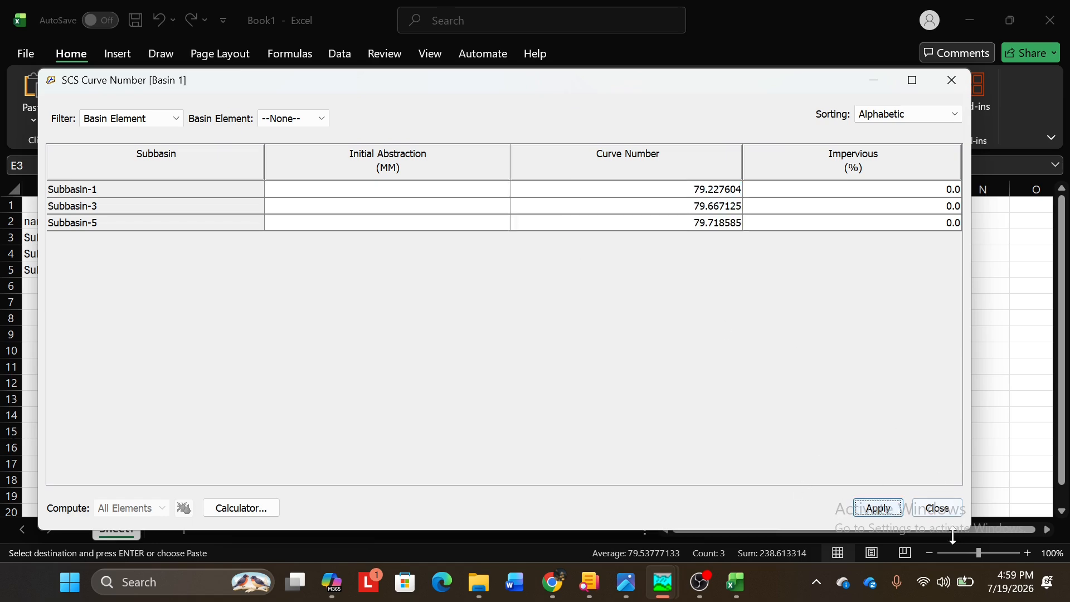
left_click(937, 508)
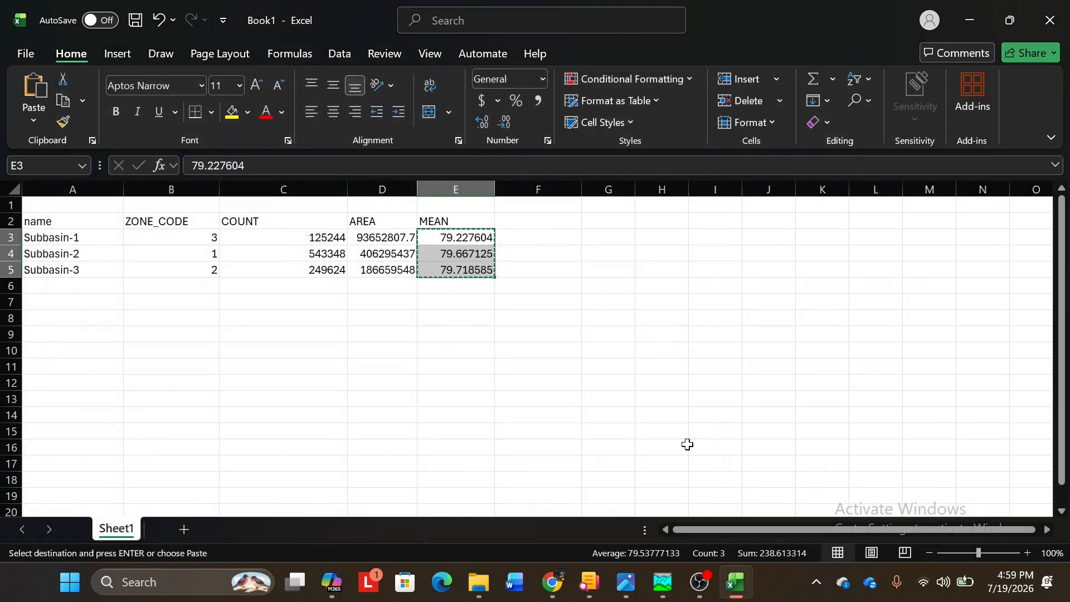
Step: Switch to HEC-HMS and open the Subbasin Characteristics table for Basin 1, filtered by Basin Element and sorted alphabetically
left_click(662, 582)
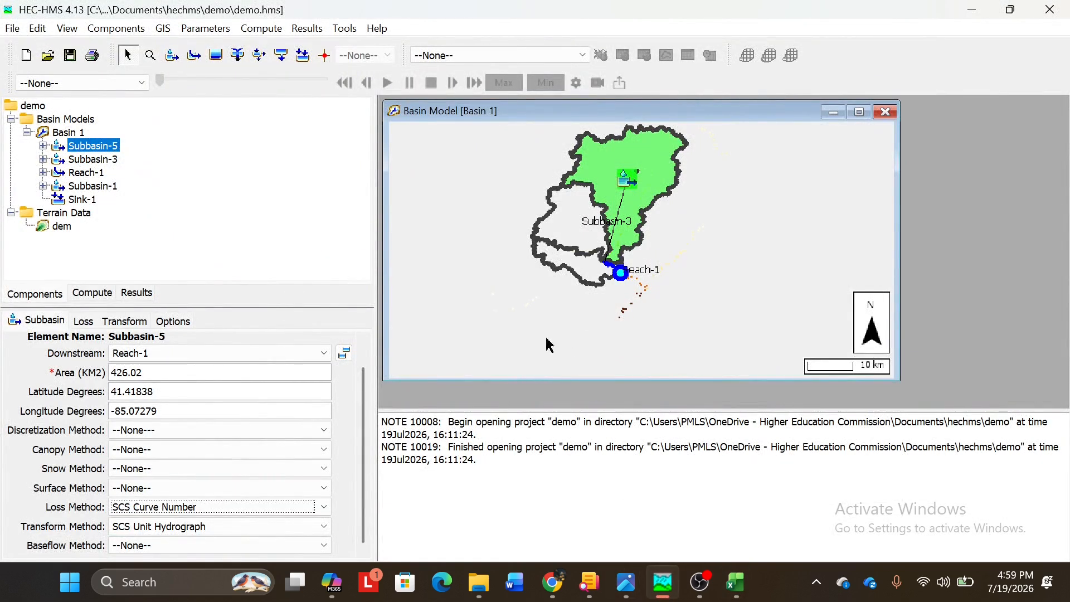
left_click(262, 29)
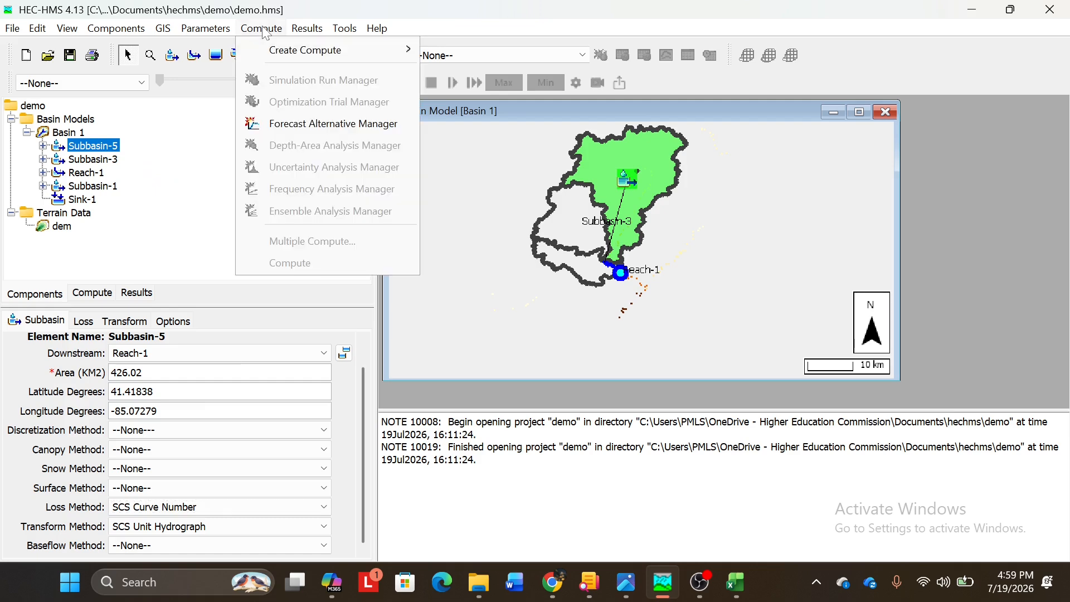
mouse_move(228, 33)
mouse_move(346, 70)
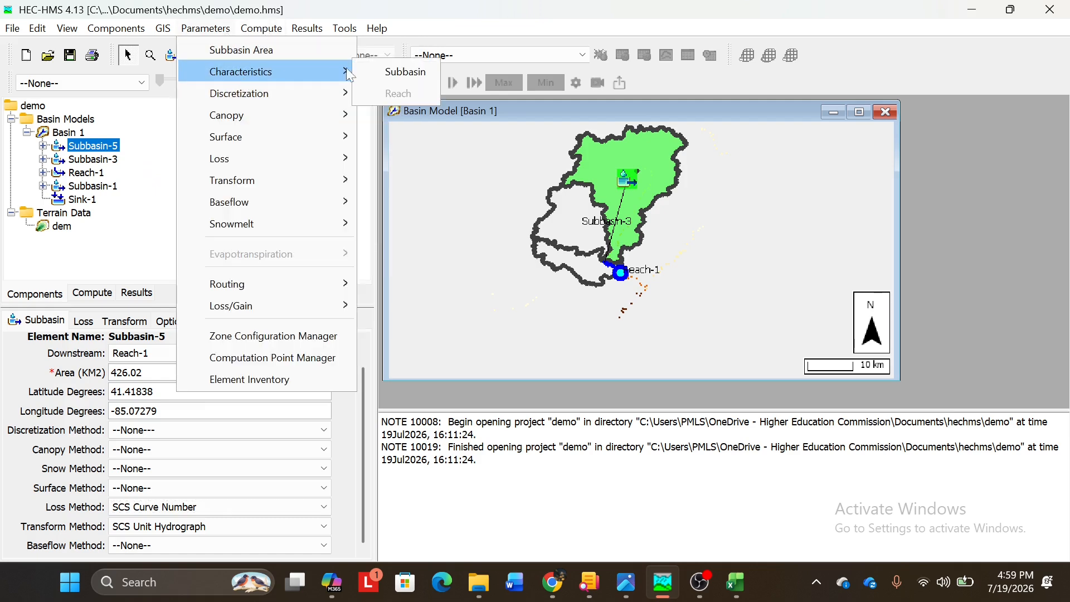
left_click(382, 74)
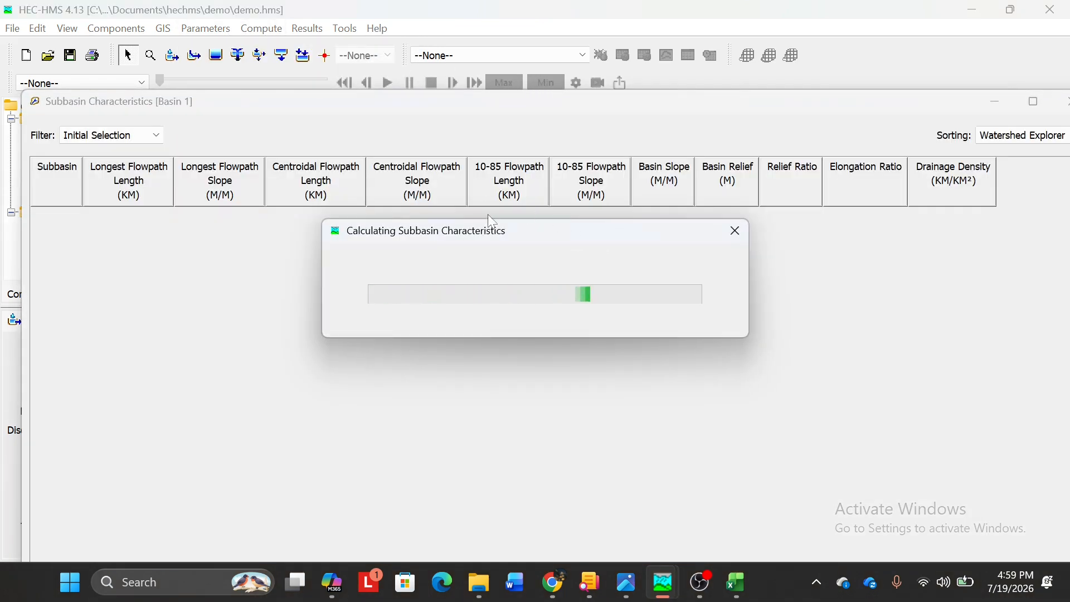
left_click(112, 136)
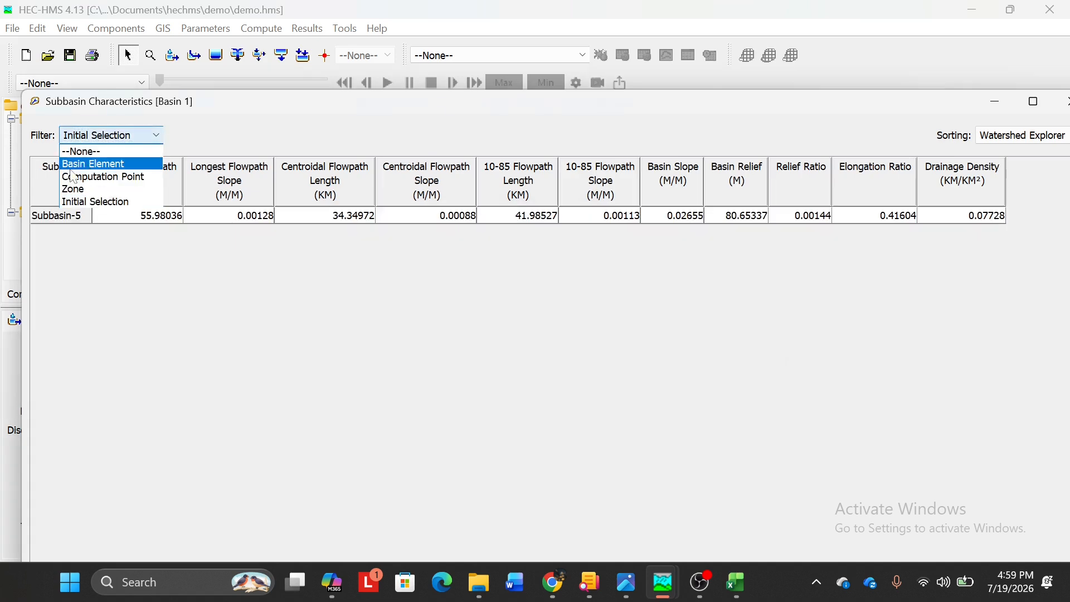
left_click(94, 164)
left_click(1030, 140)
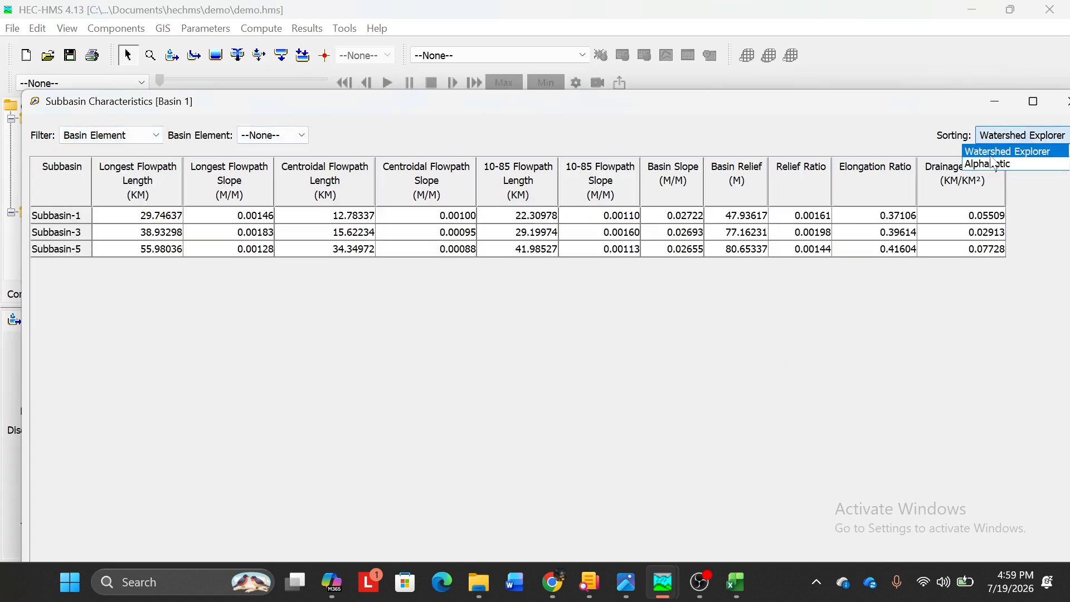
left_click(989, 164)
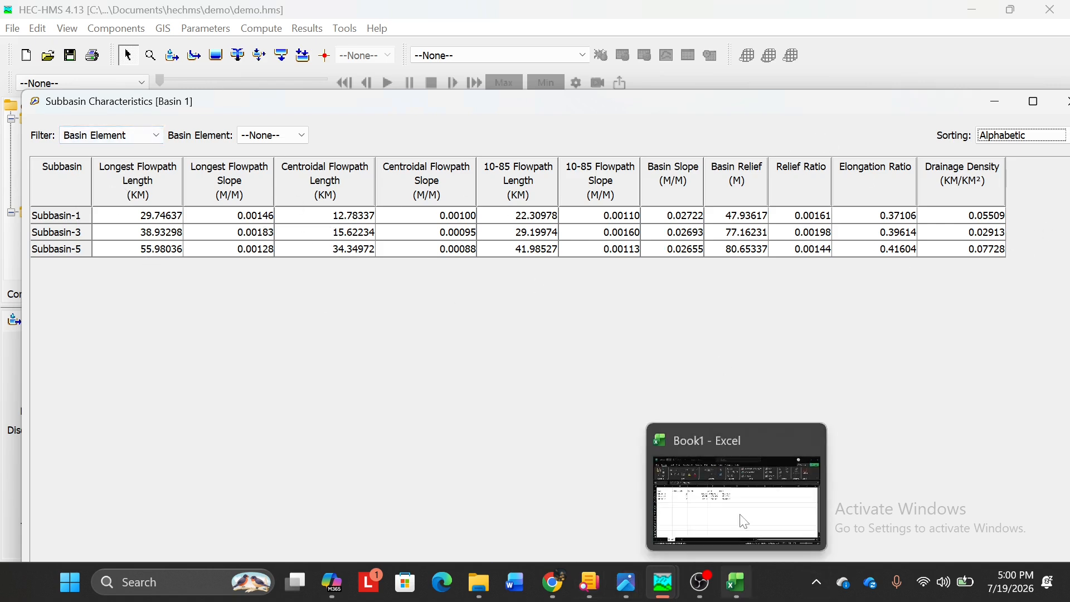
Step: Switch to Excel and delete the ZONE_CODE and COUNT cells B2:C5, shifting the remaining cells left
left_click(736, 585)
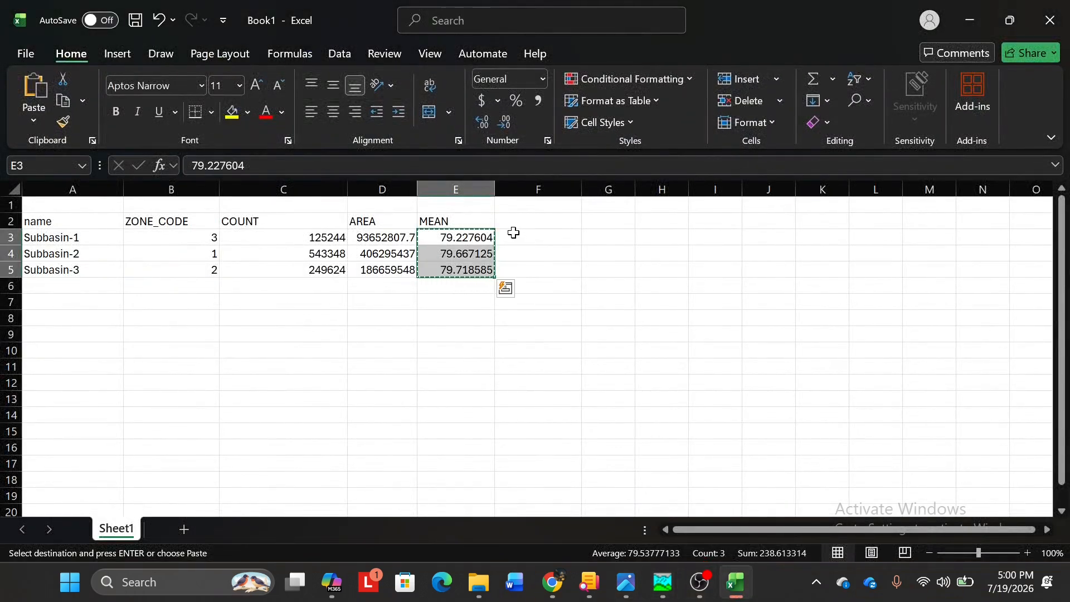
left_click(528, 219)
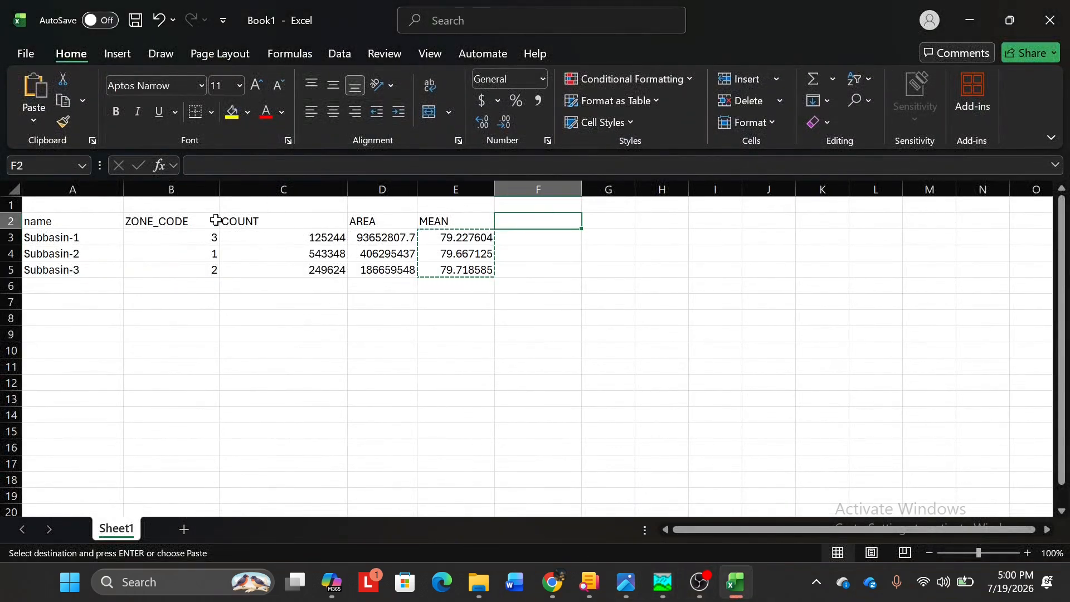
left_click_drag(153, 219, 270, 265)
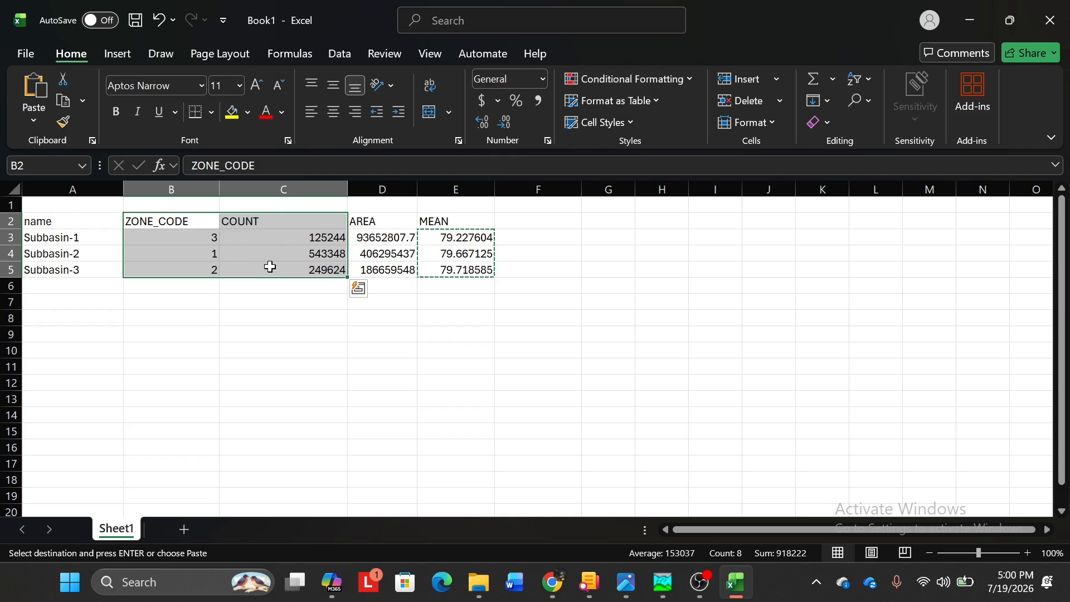
right_click(273, 220)
left_click(321, 261)
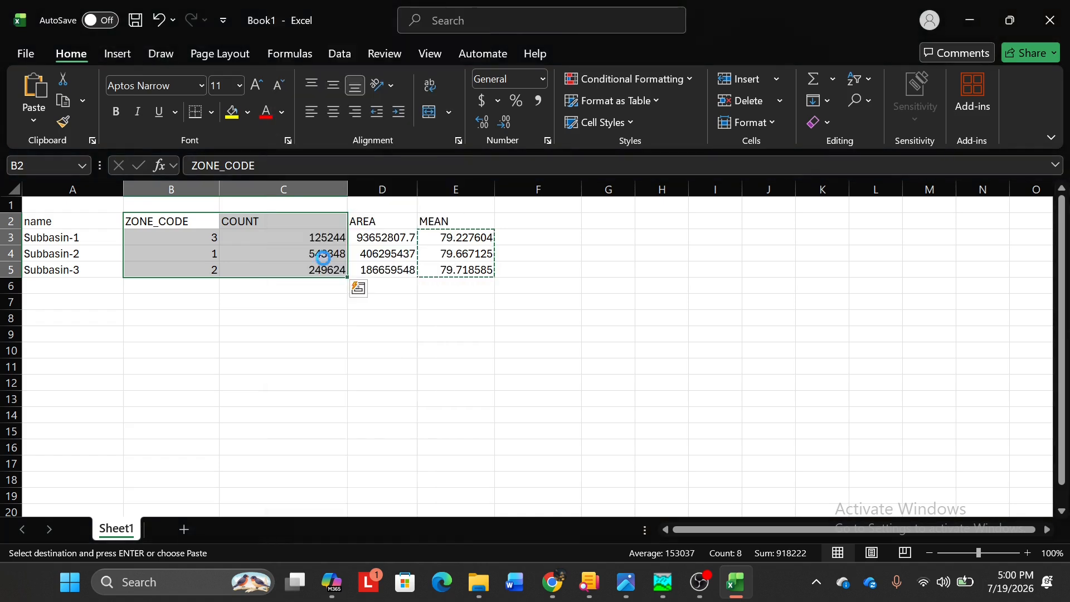
left_click(292, 333)
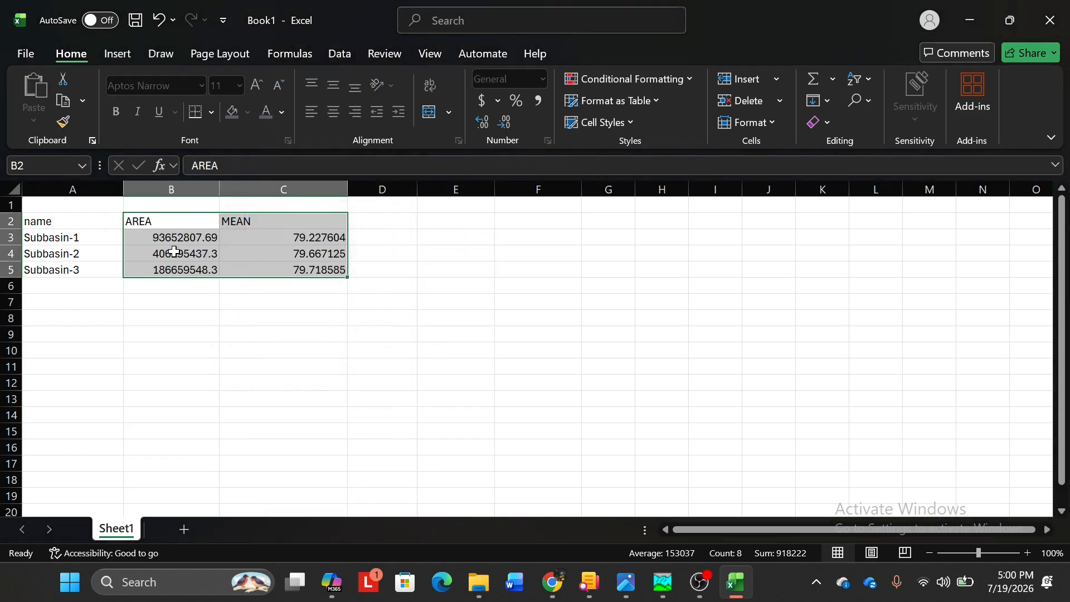
Step: Rename the MEAN heading in C2 to CN
double_click(265, 221)
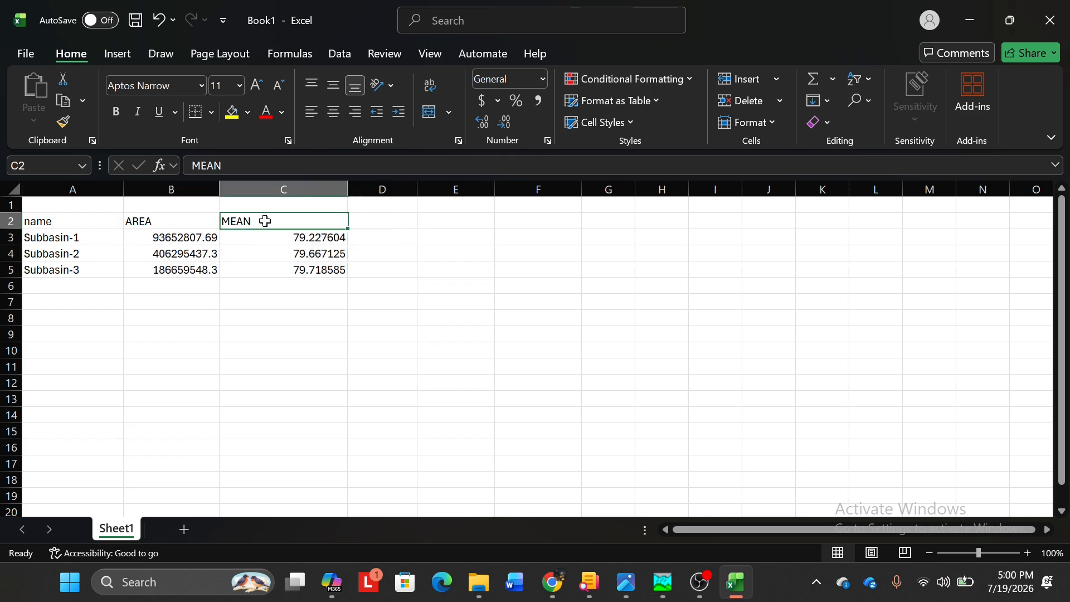
left_click_drag(264, 221, 202, 223)
key("Caps_Lock")
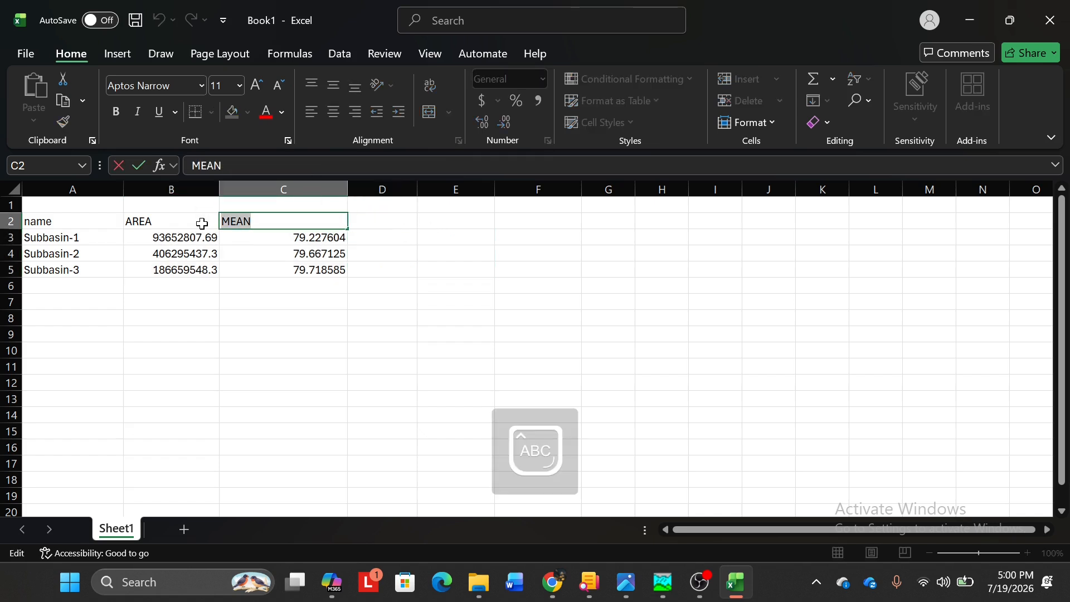
type("CN")
left_click(386, 221)
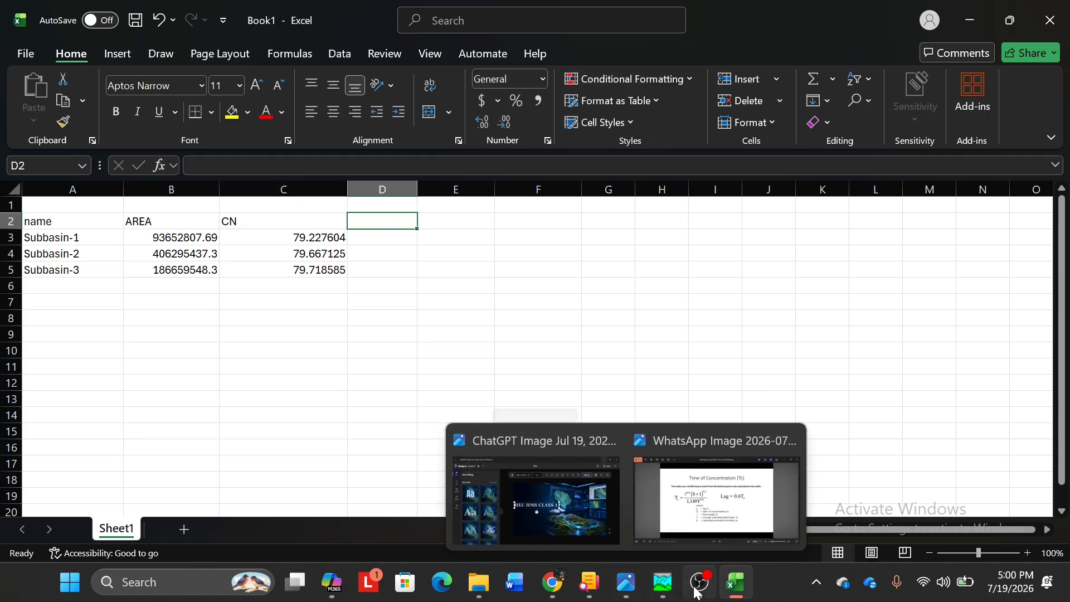
Step: Check the Longest Flowpath Length column in HEC-HMS, then enter the heading l(KM) in cell D2 in Excel
left_click(752, 490)
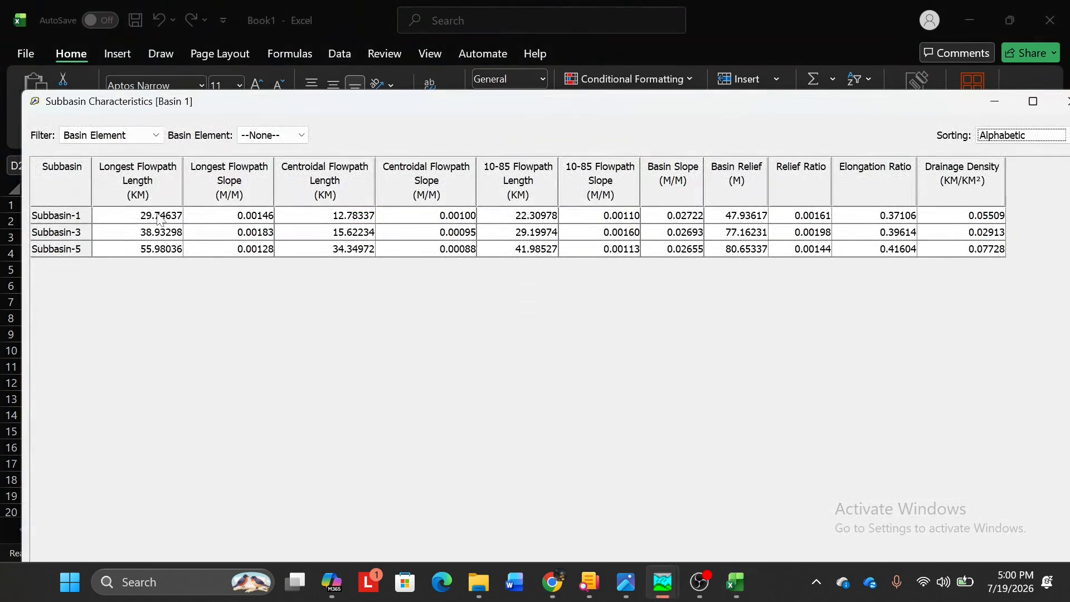
left_click(736, 581)
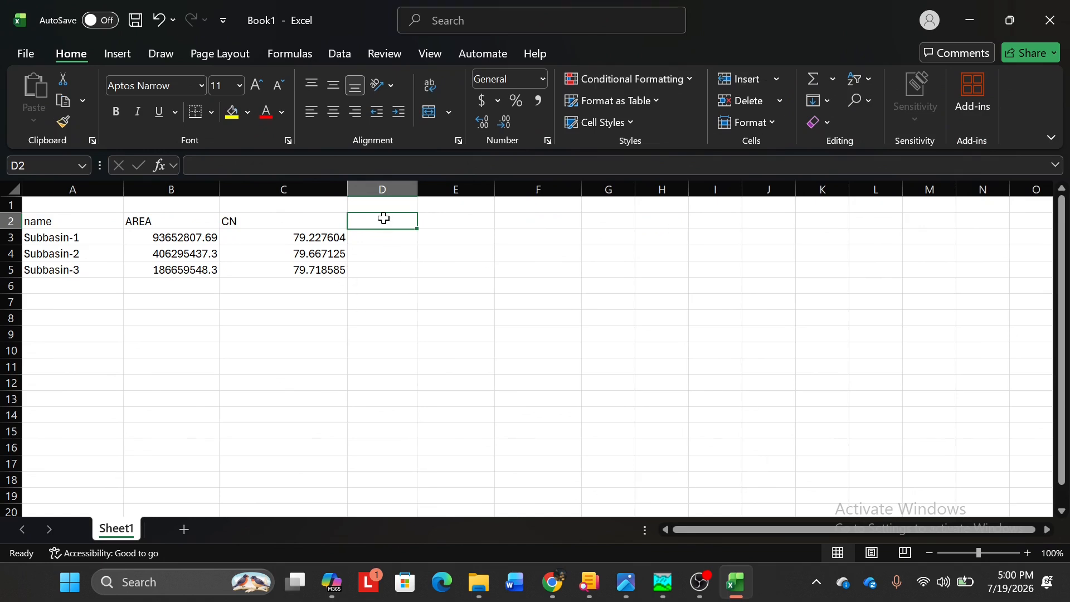
type("l")
key("Caps_Lock")
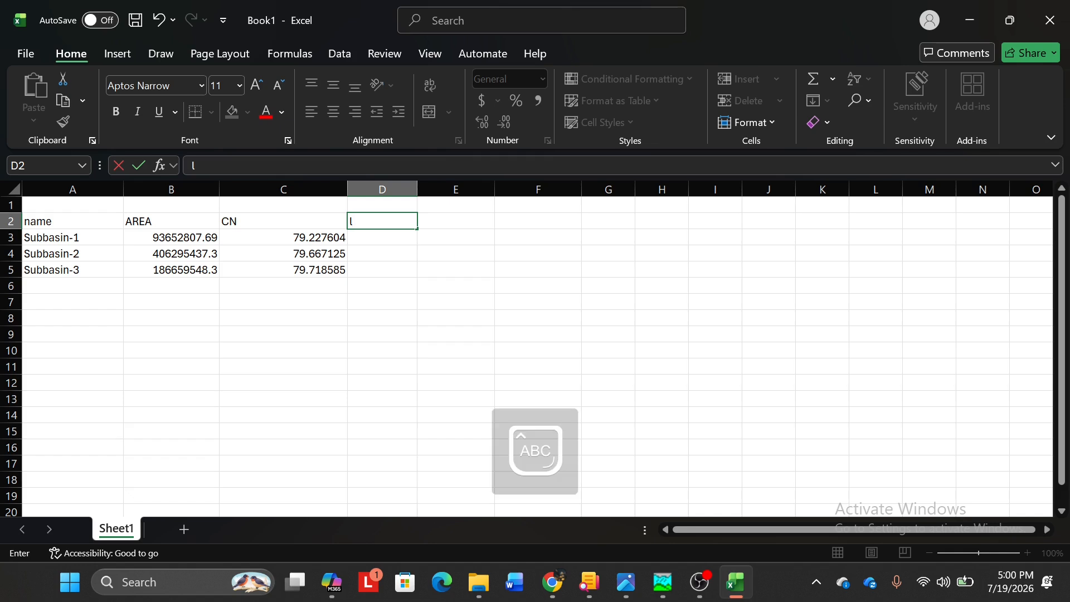
key("Left")
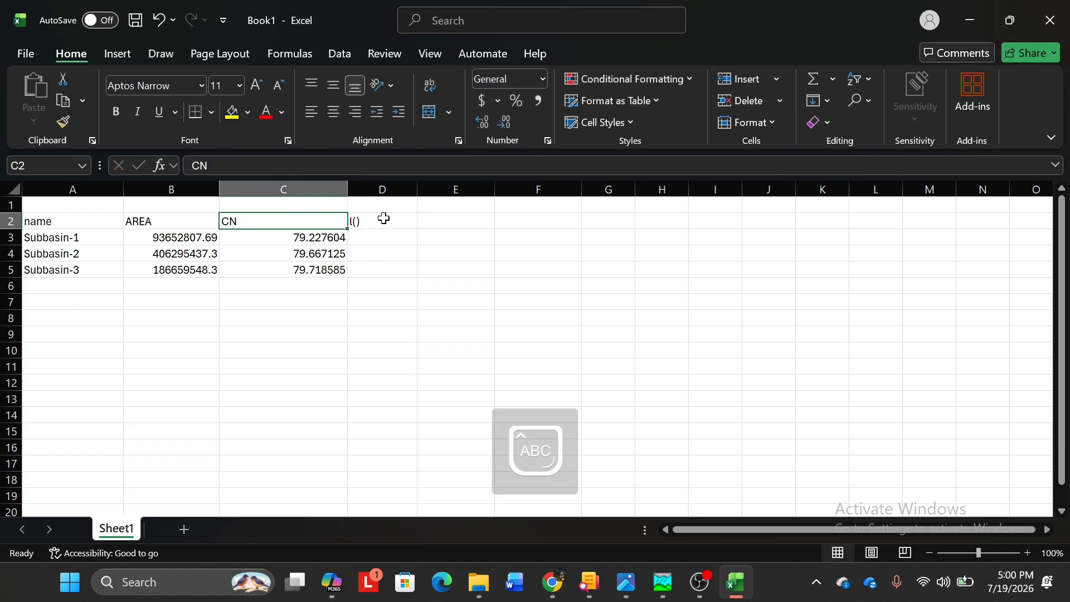
double_click(384, 218)
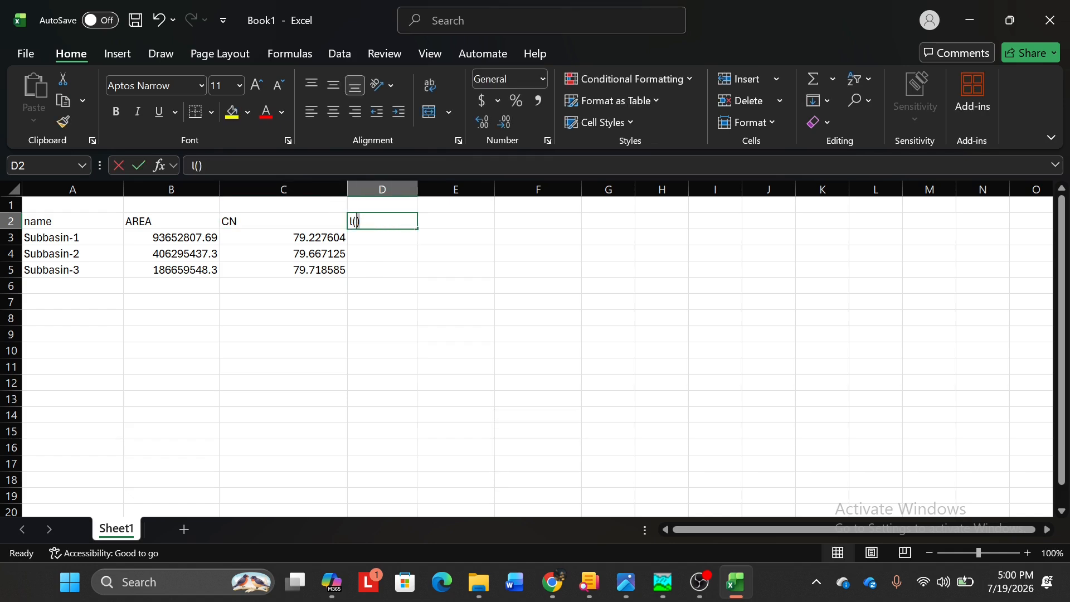
type("KM")
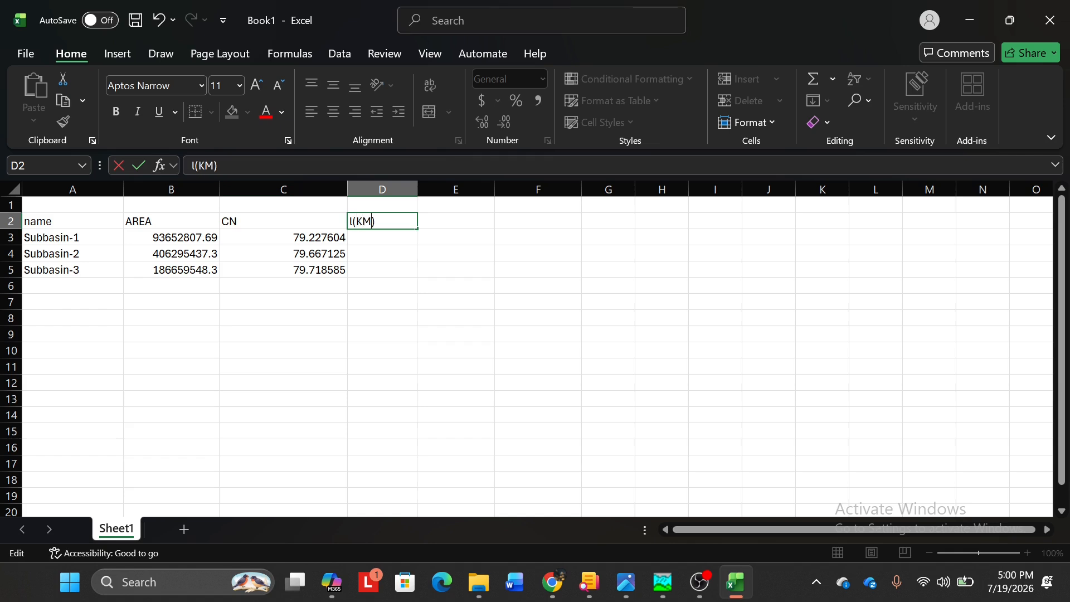
Step: Enter the heading Y in cell E2, beside the l(KM) heading
left_click(449, 220)
type("Y")
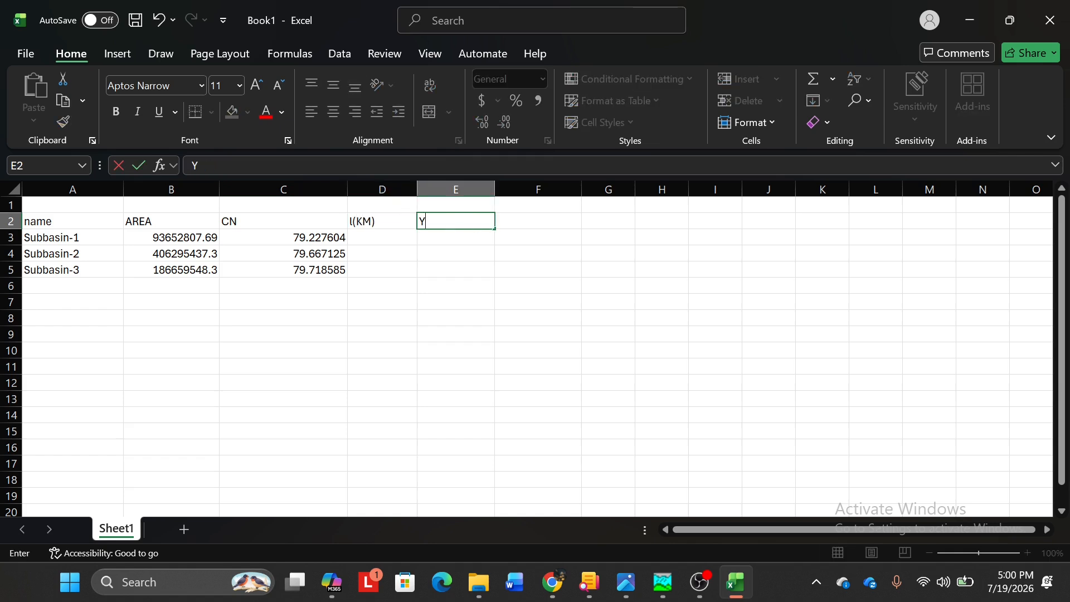
left_click(506, 225)
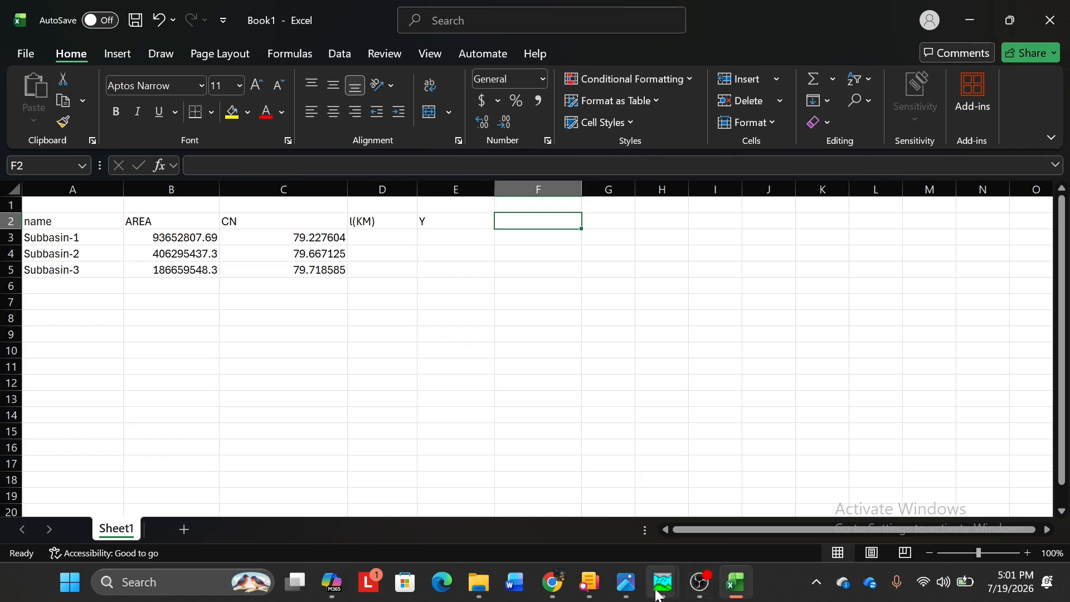
Step: Copy the three Longest Flowpath Length values from the HEC-HMS Subbasin Characteristics table into Excel cells D3:D5
mouse_move(663, 582)
left_click(700, 500)
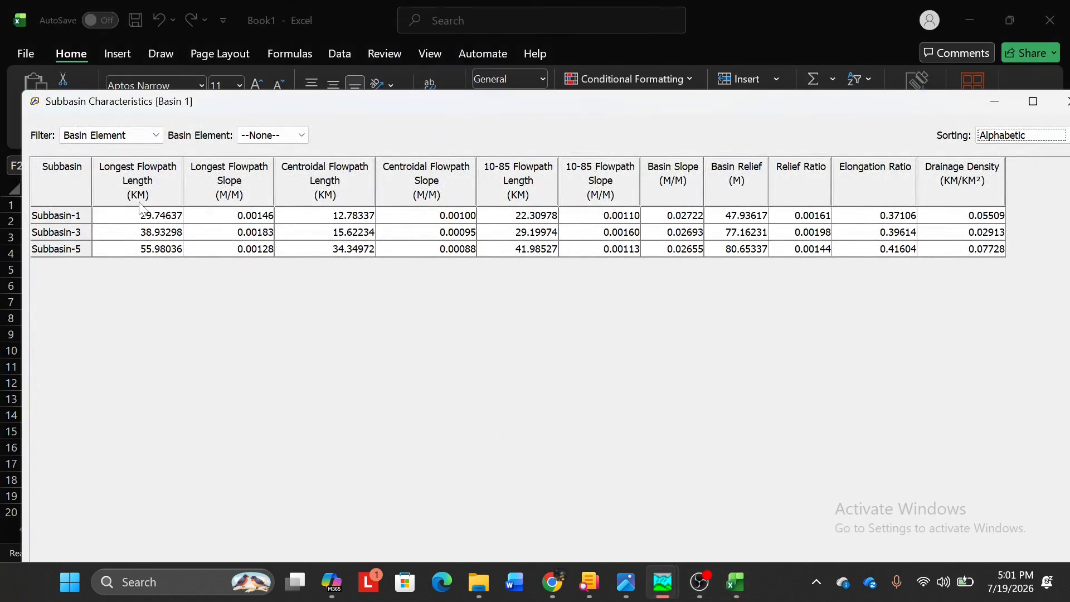
left_click_drag(164, 216, 169, 256)
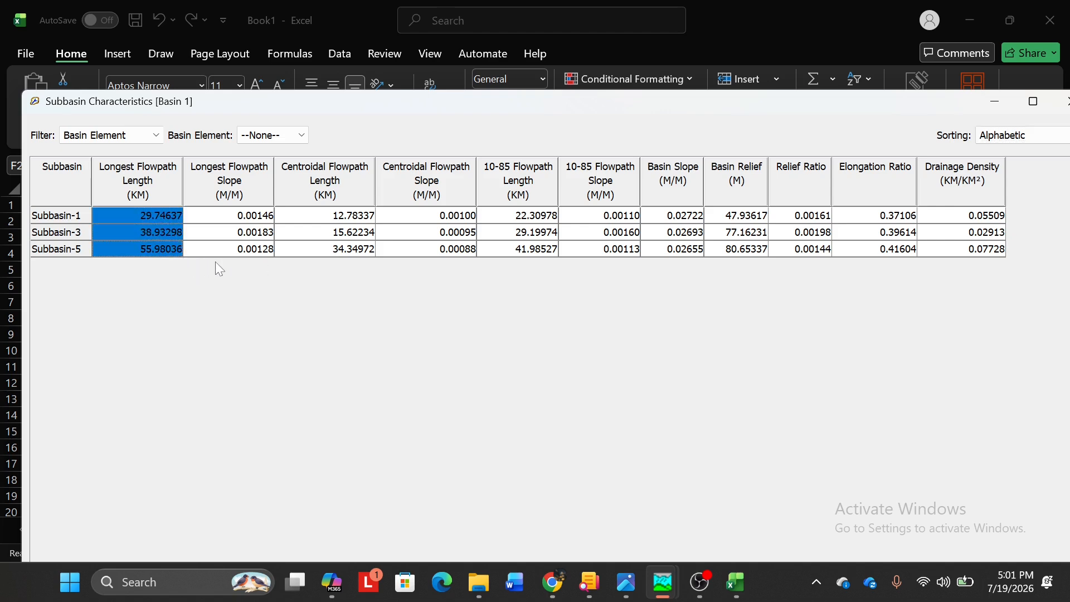
left_click_drag(135, 215, 157, 252)
right_click(159, 257)
left_click(201, 288)
left_click(703, 579)
left_click(735, 581)
left_click(382, 238)
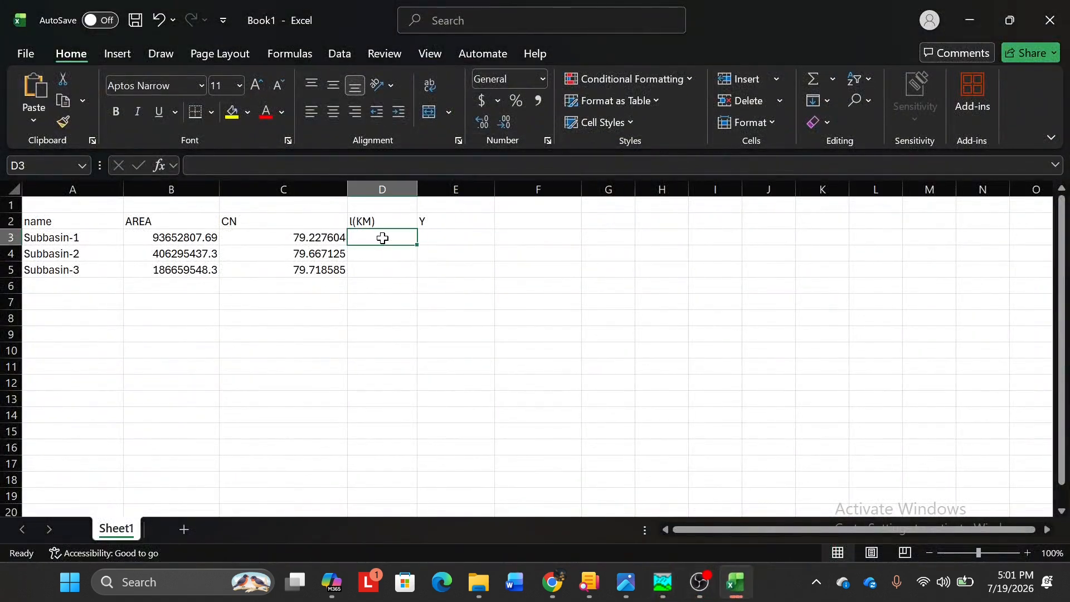
key("ctrl+v")
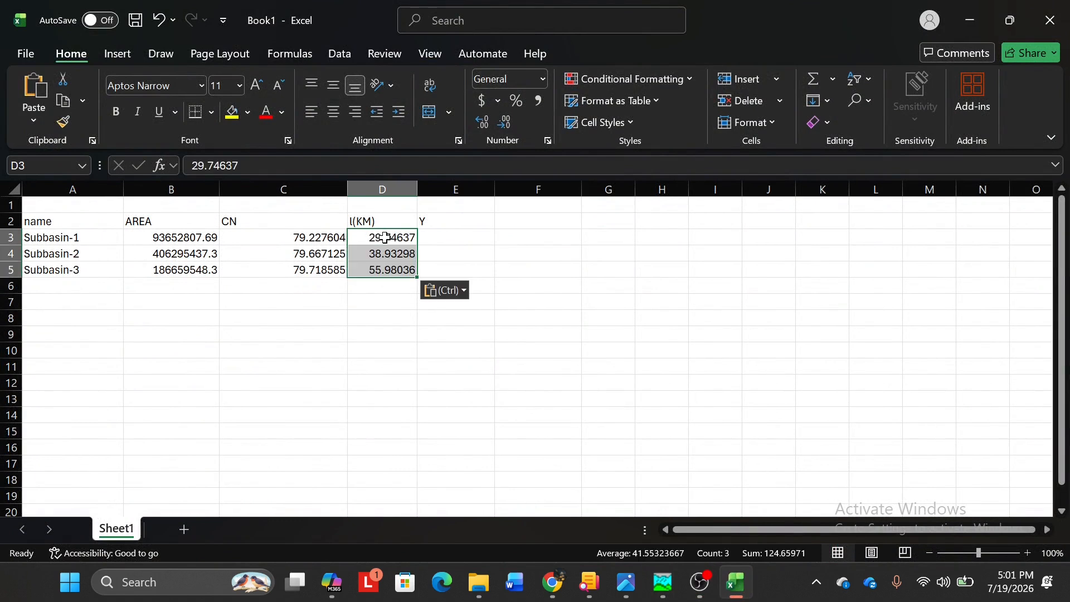
Step: Copy the three Basin Slope values from the HEC-HMS Subbasin Characteristics table into Excel cells E3:E5
left_click(442, 244)
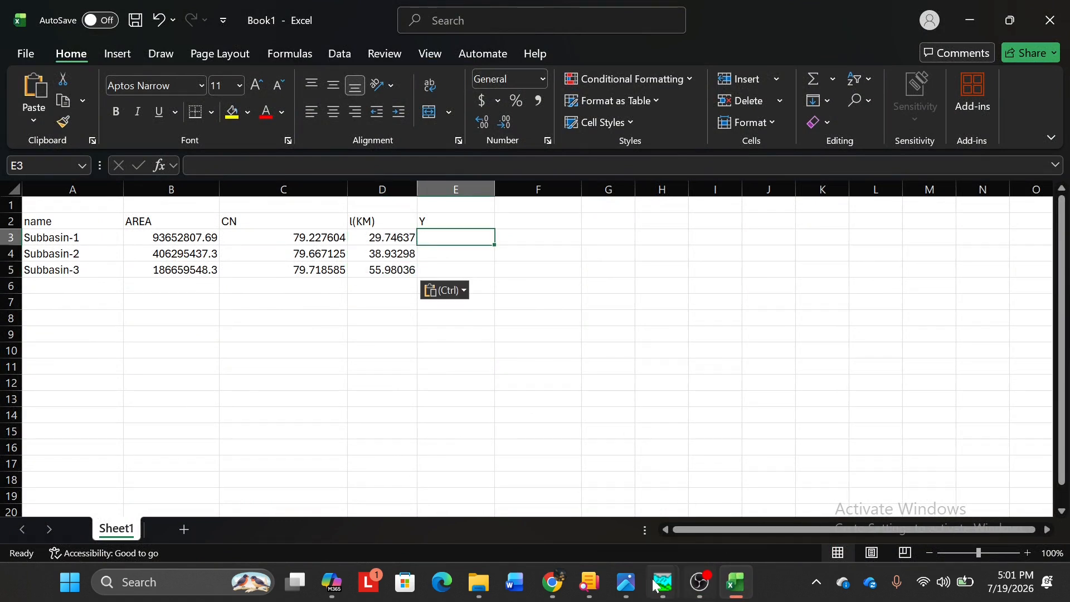
mouse_move(650, 581)
left_click(733, 519)
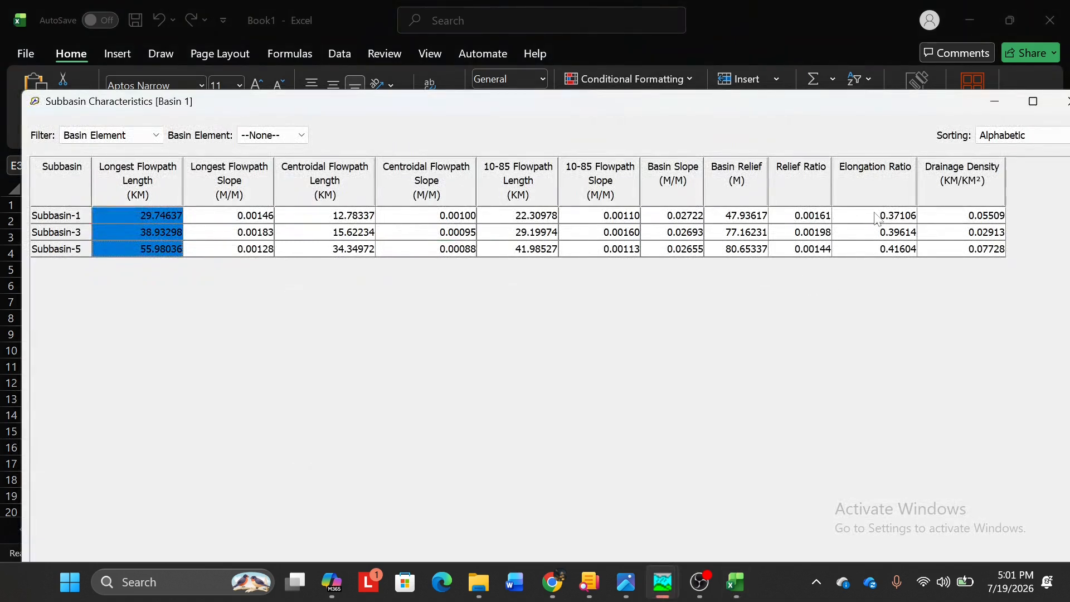
left_click_drag(677, 215, 685, 251)
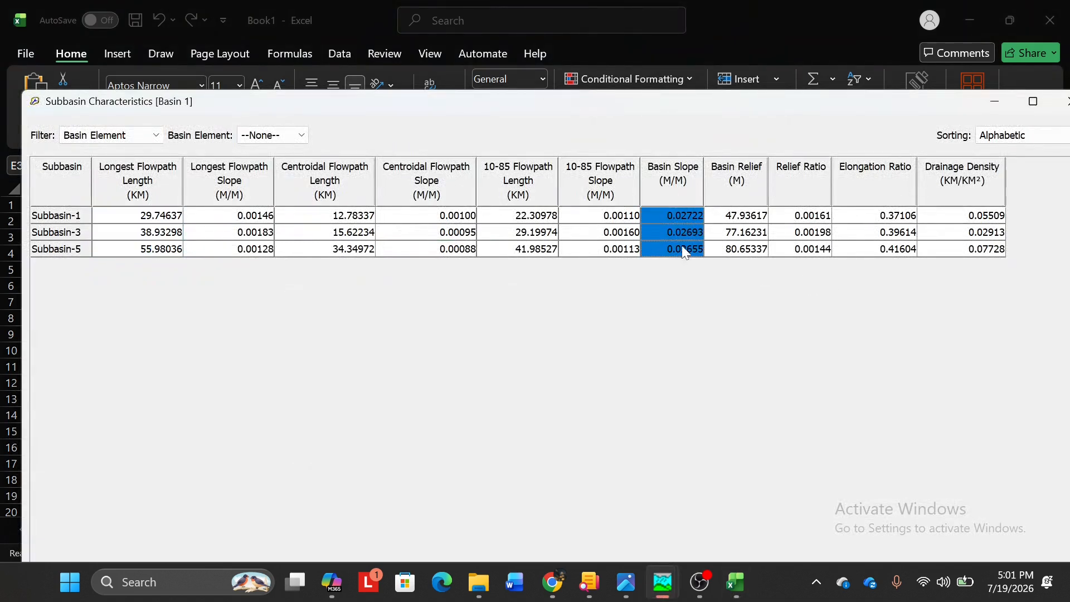
right_click(685, 255)
left_click(716, 284)
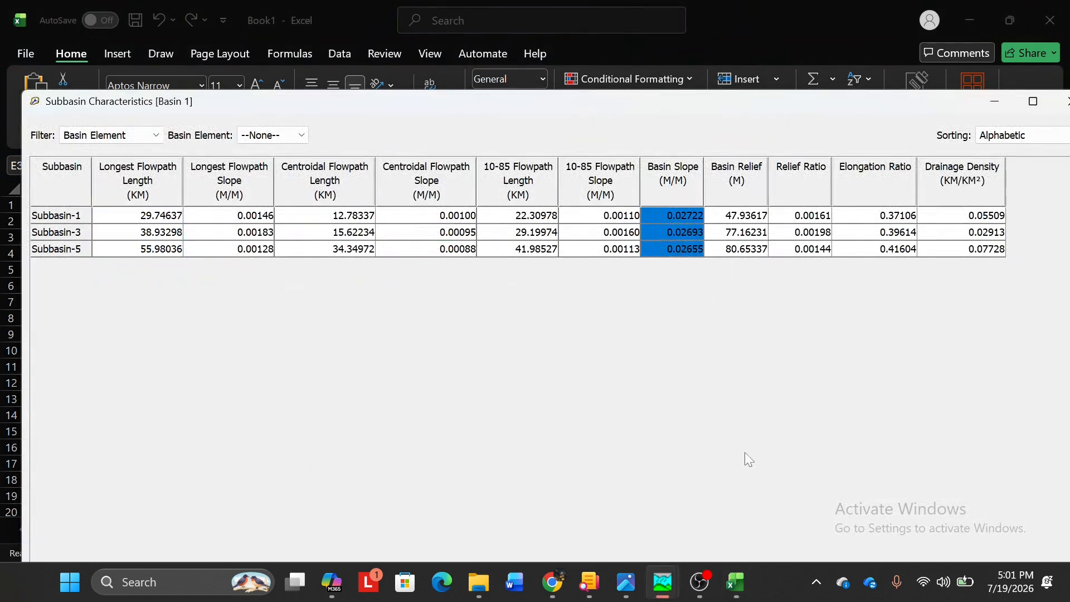
left_click(735, 582)
key("ctrl+v")
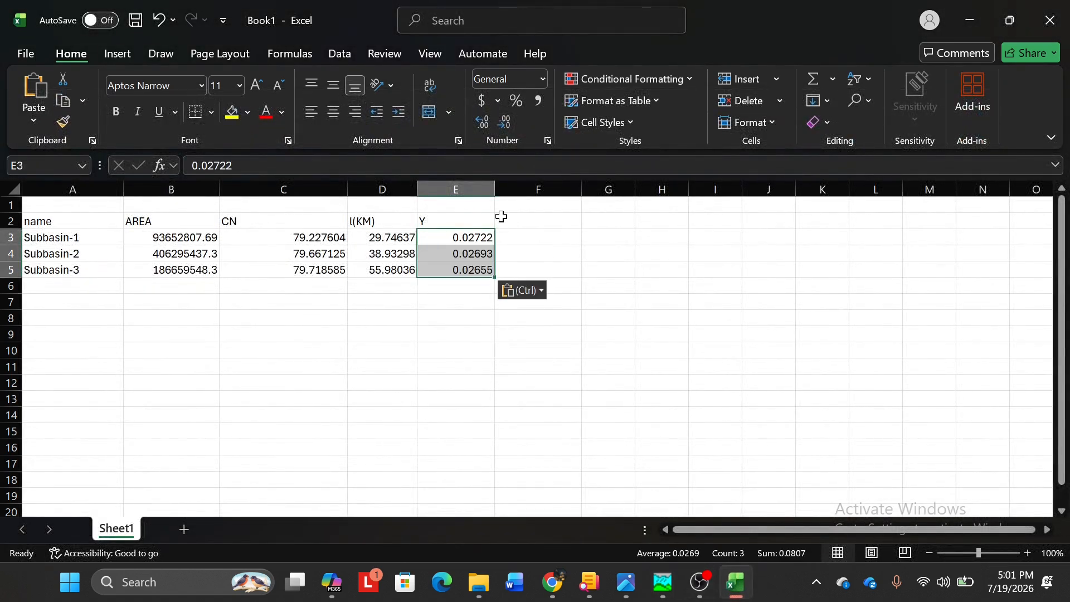
Step: Enter the heading S in F2 and check the definition of S in the Time of Concentration formula image before returning to Excel
left_click(528, 238)
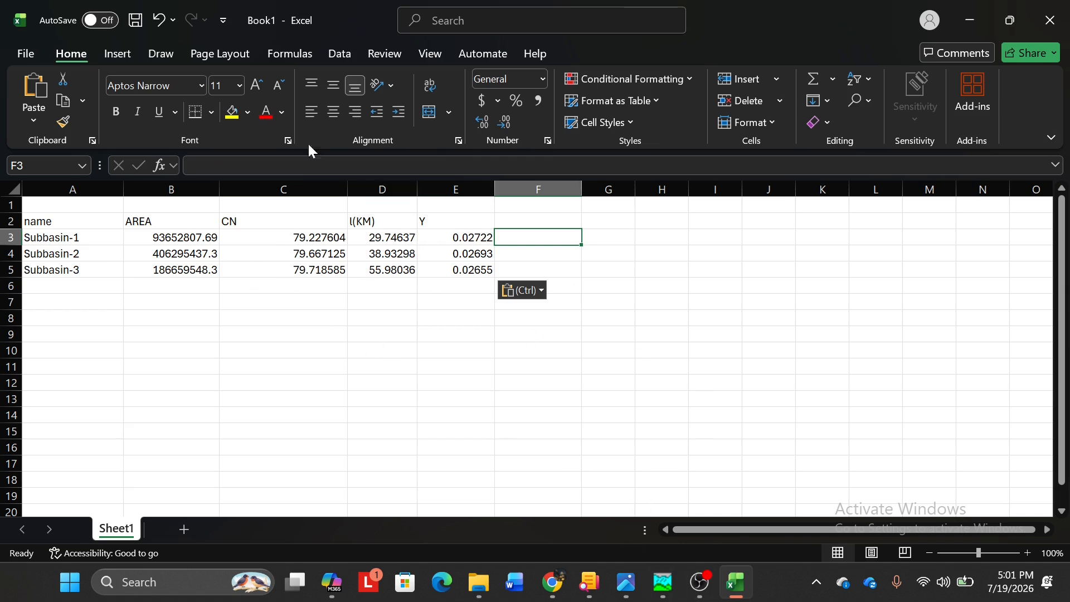
left_click(538, 218)
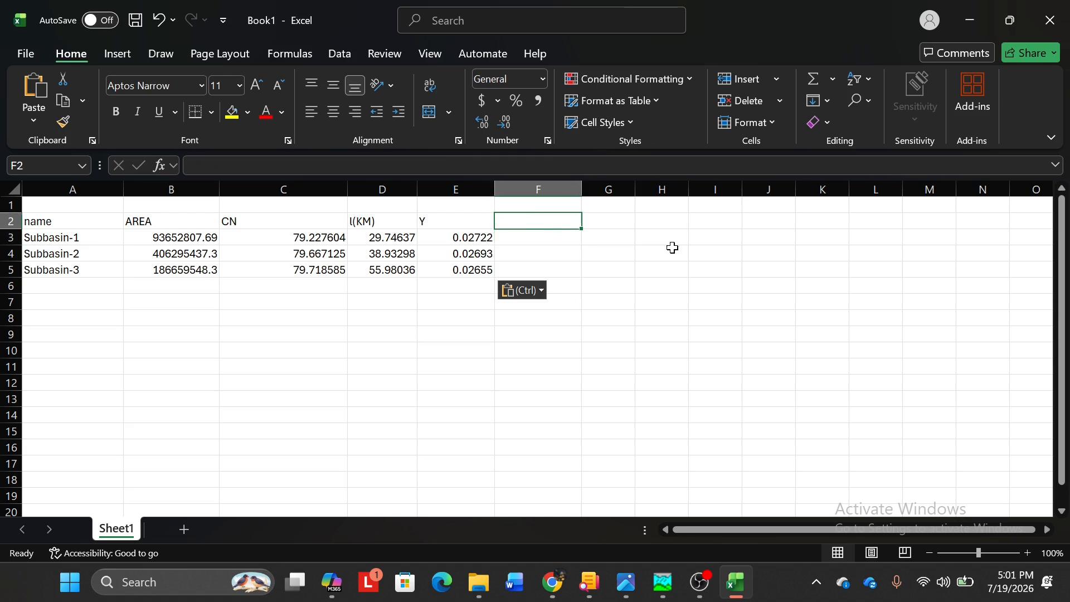
type("S")
key("Return")
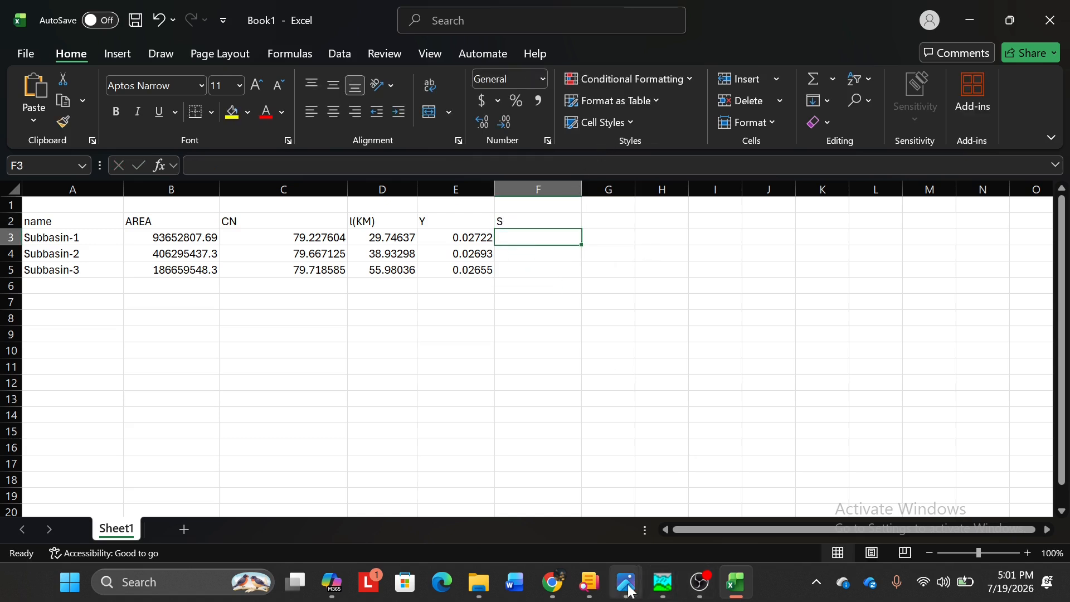
mouse_move(628, 590)
left_click(705, 493)
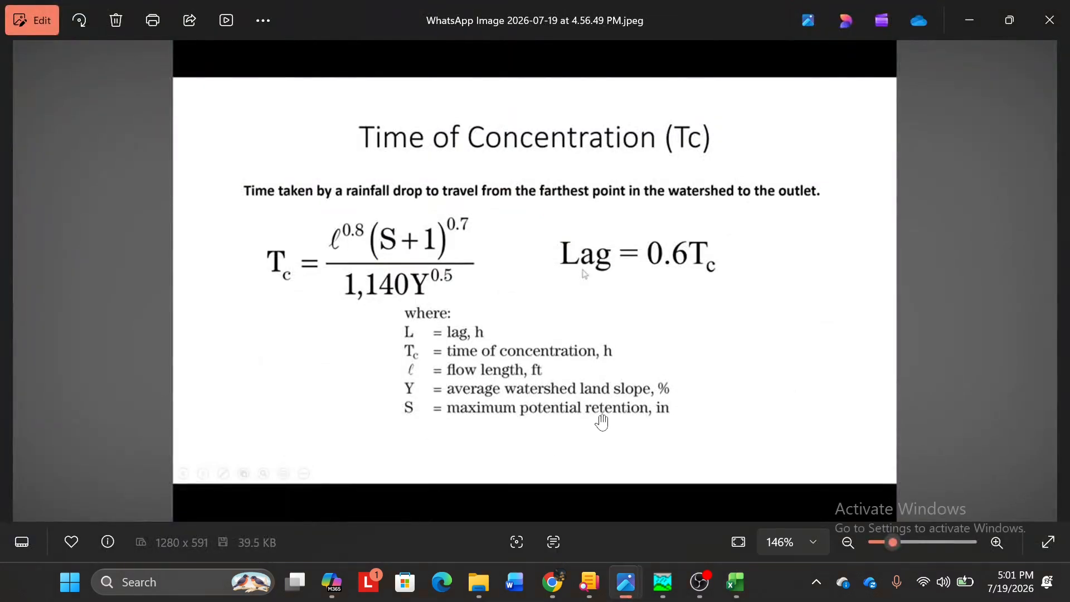
left_click(736, 582)
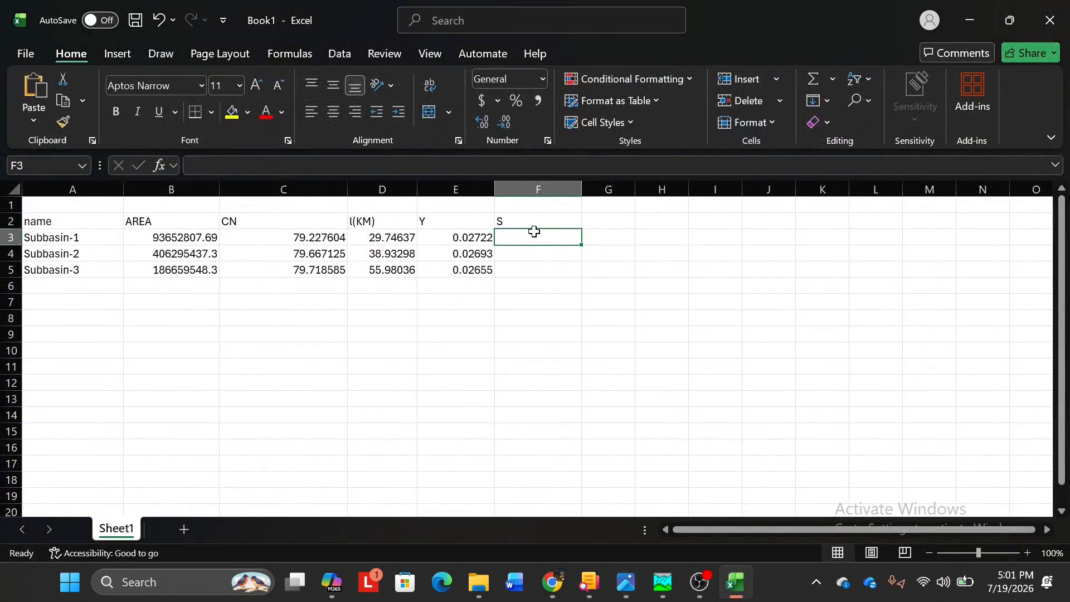
Step: Enter the formula =(1000/C3)-10 in F3 and fill it down to F5 for all subbasins
type("=")
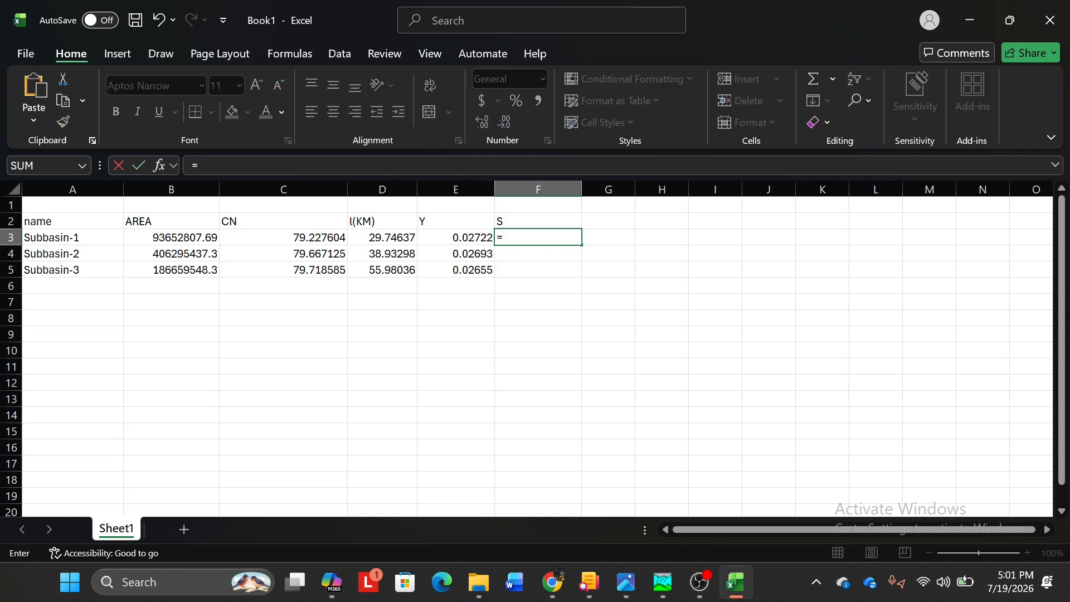
type("1000/")
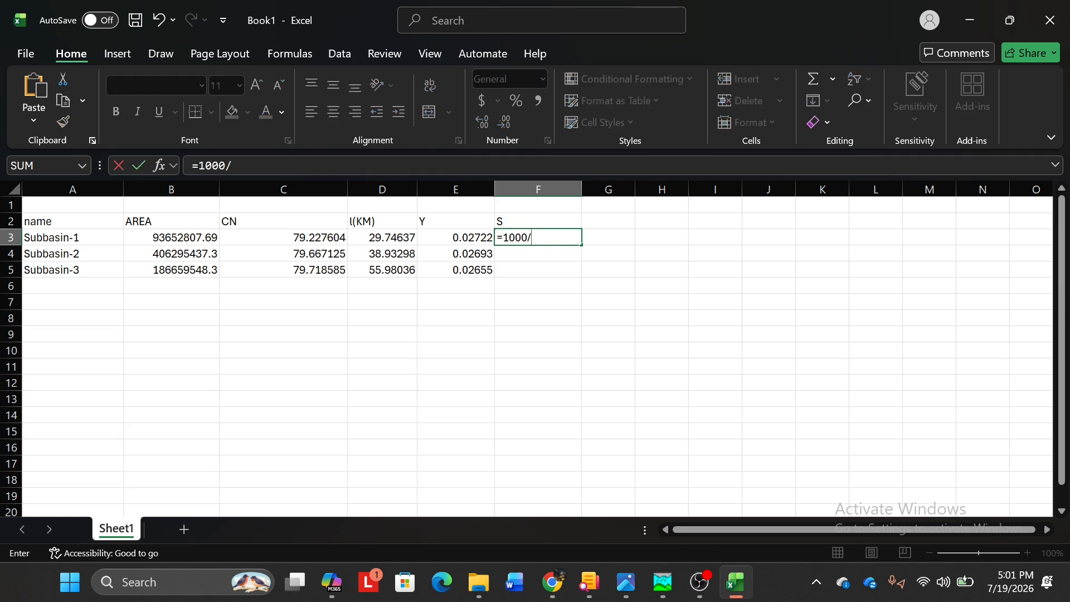
left_click(244, 240)
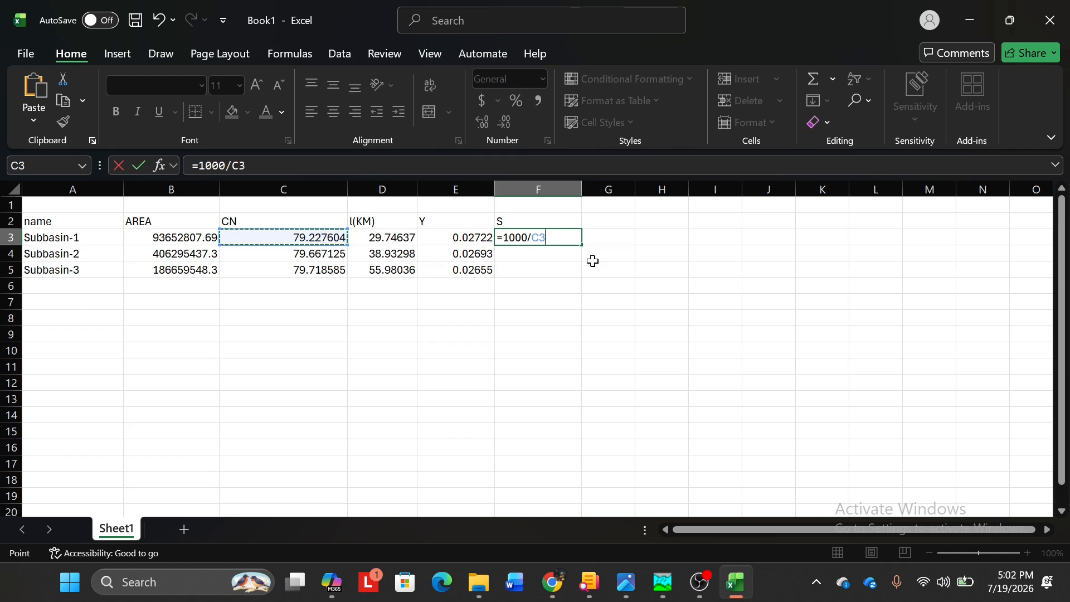
type(")")
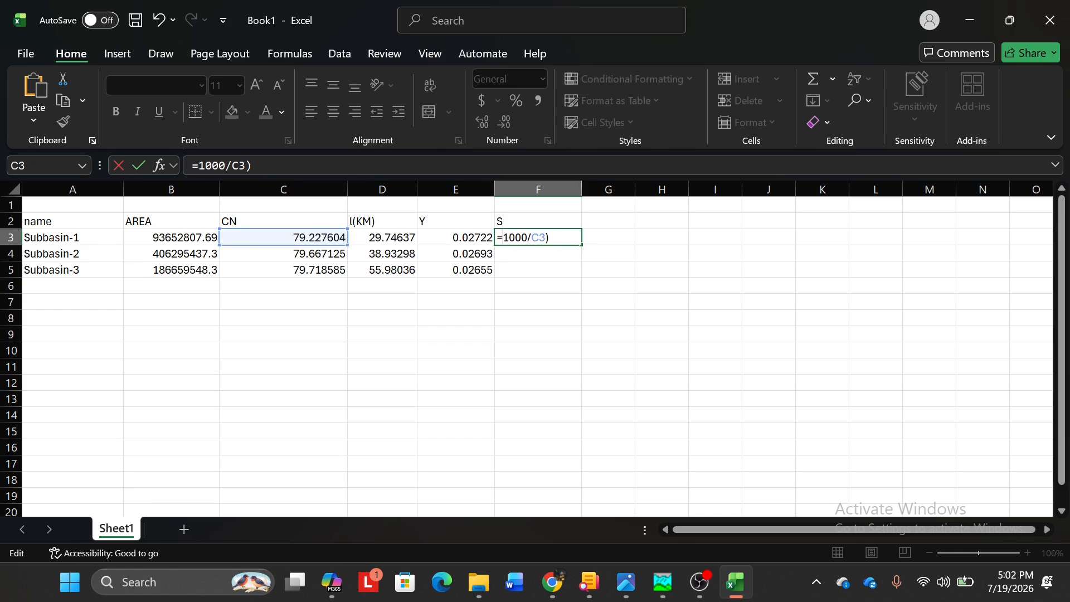
type("(")
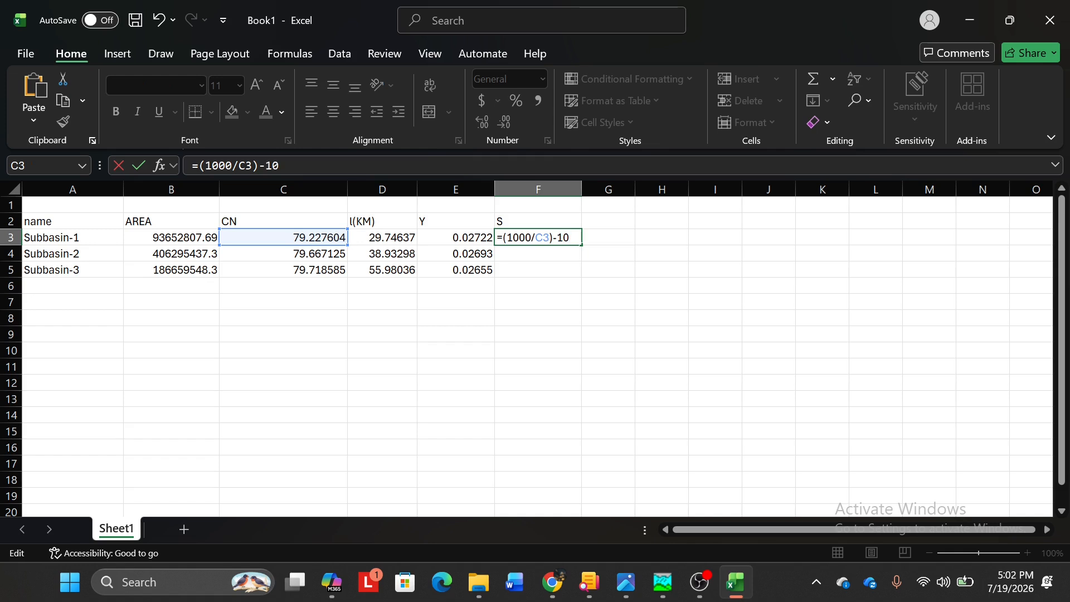
type("-10")
key("Return")
left_click(571, 238)
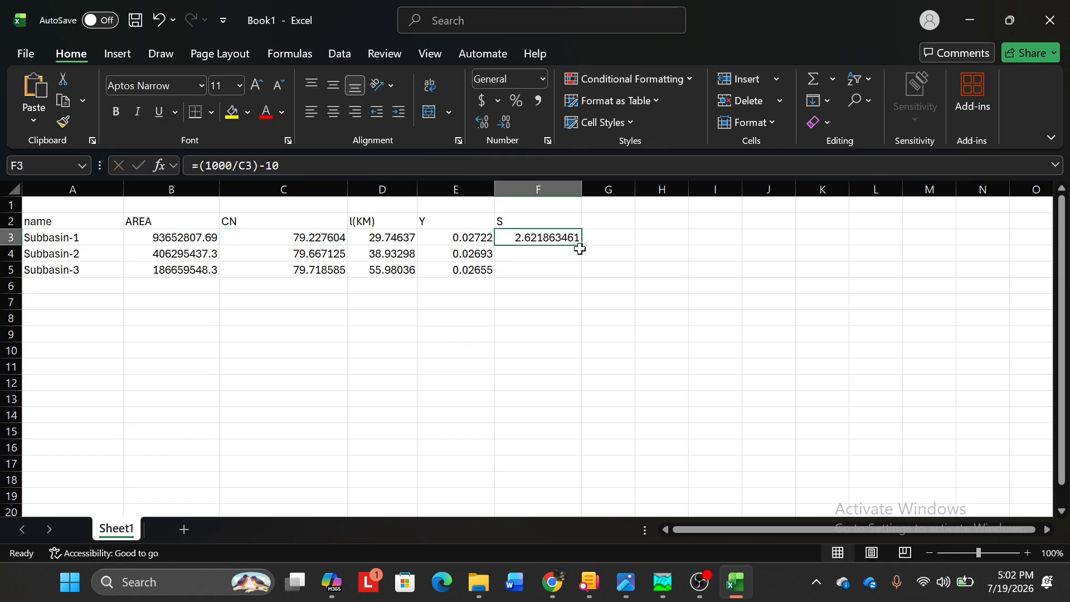
left_click_drag(584, 247, 577, 276)
Step: Enter the heading L(FT) in cell G2
left_click(610, 219)
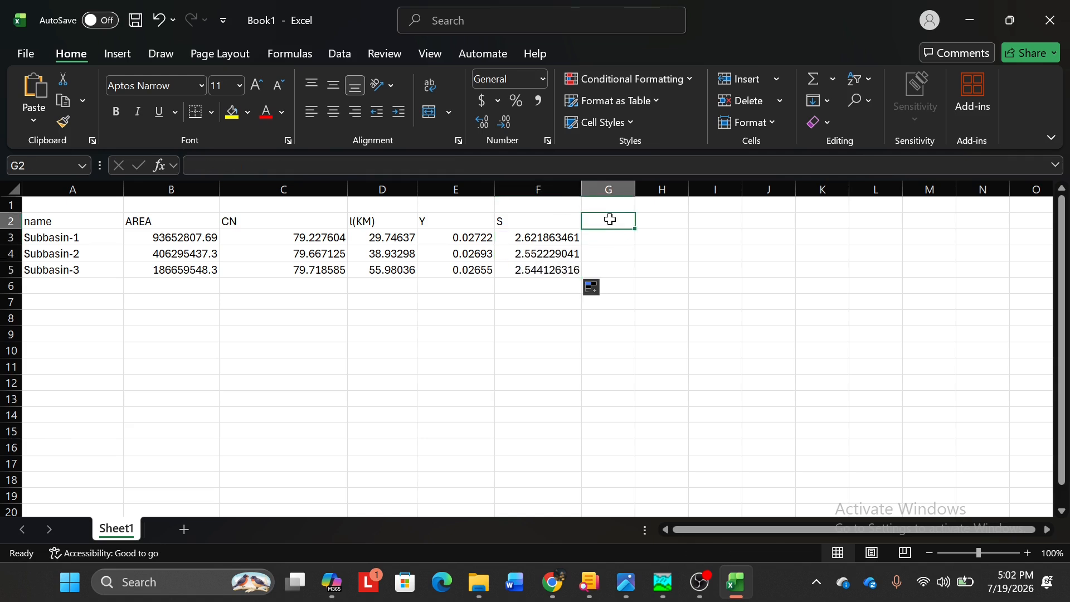
type("L(")
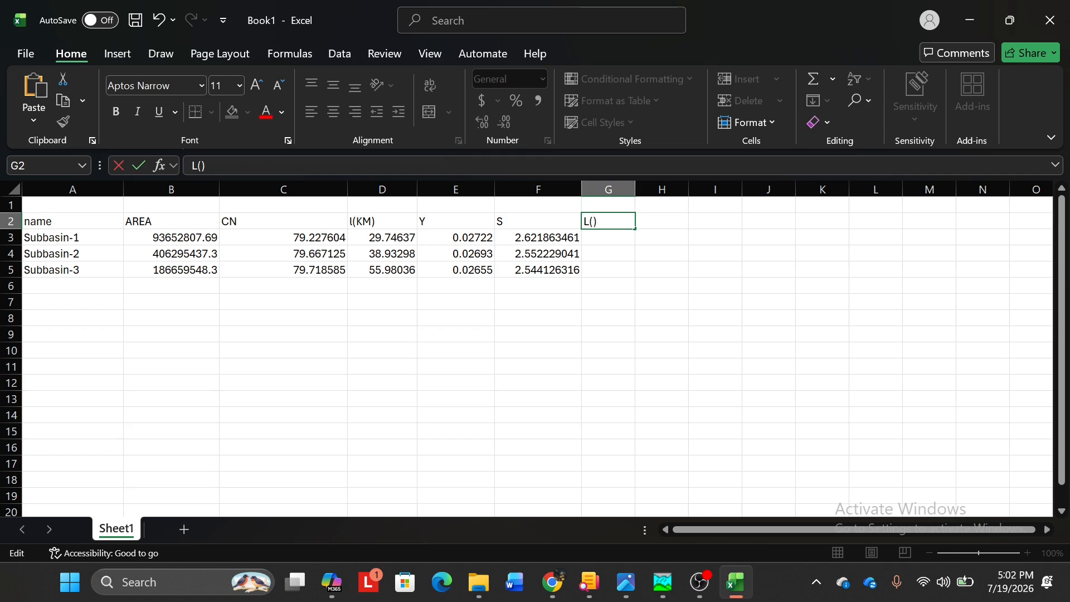
type("FT")
key("Return")
Step: Convert the flow lengths to feet with the formula =D3*3208.84 in G3, filled down to G5
type("=")
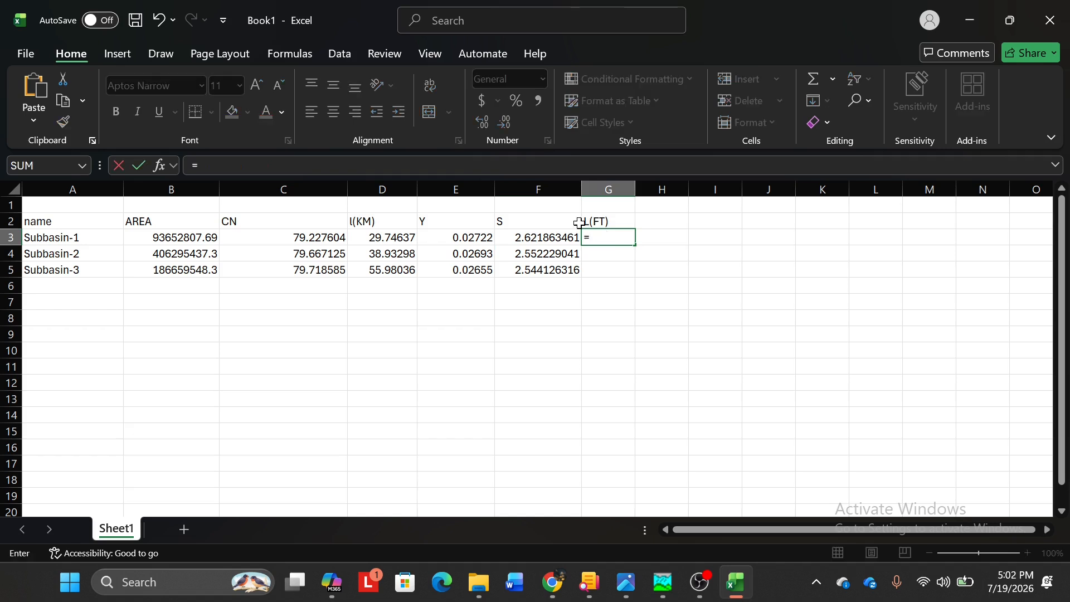
left_click(381, 237)
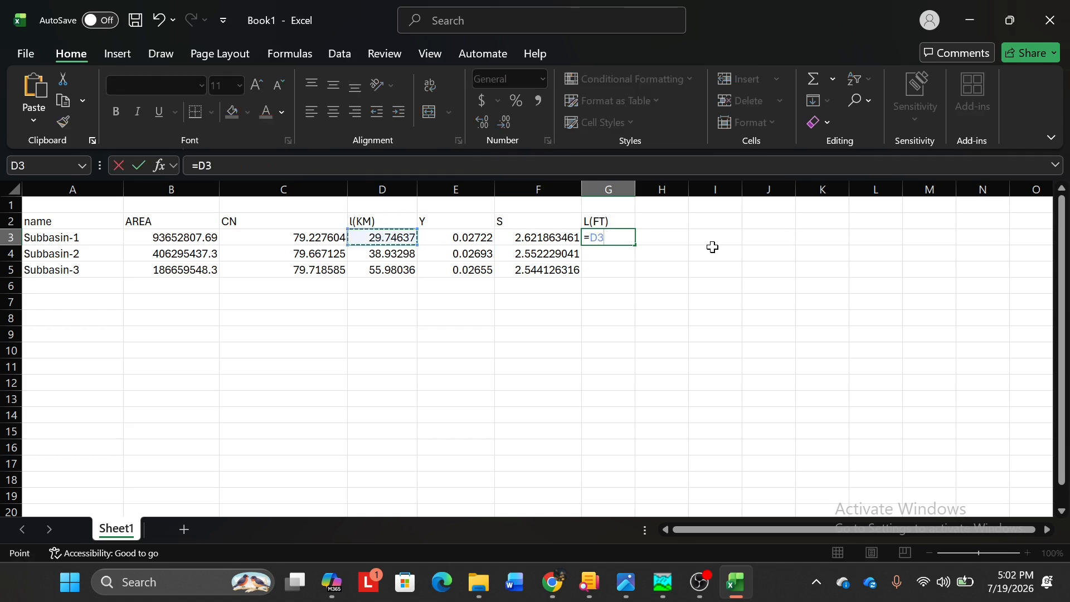
type("*3208")
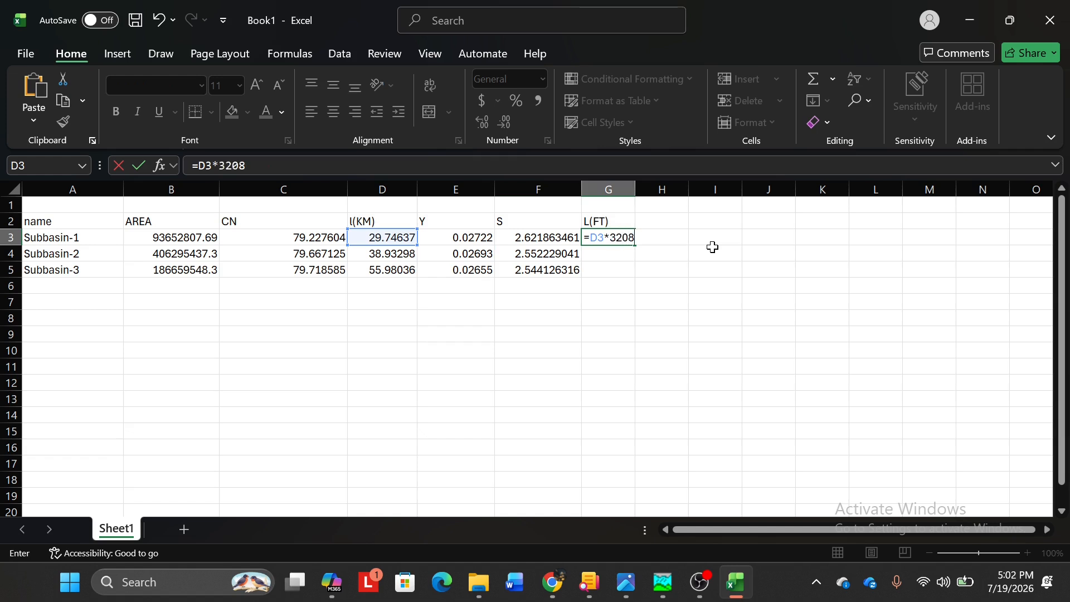
type(".84")
key("Return")
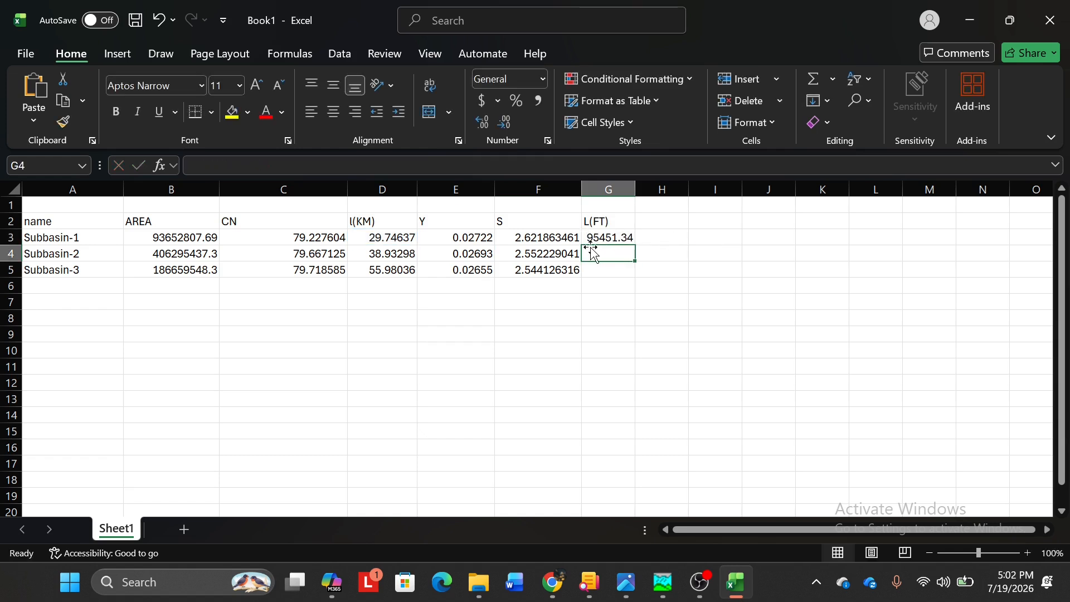
left_click(616, 235)
left_click_drag(635, 245, 633, 279)
Step: Enter the heading Y% in cell H2
left_click(651, 221)
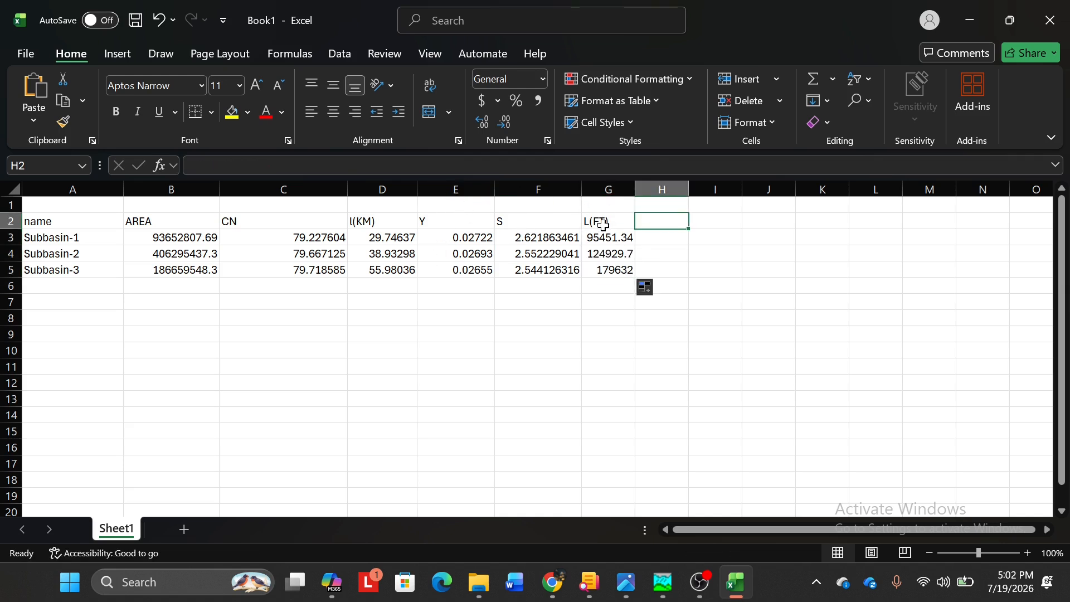
type("Y")
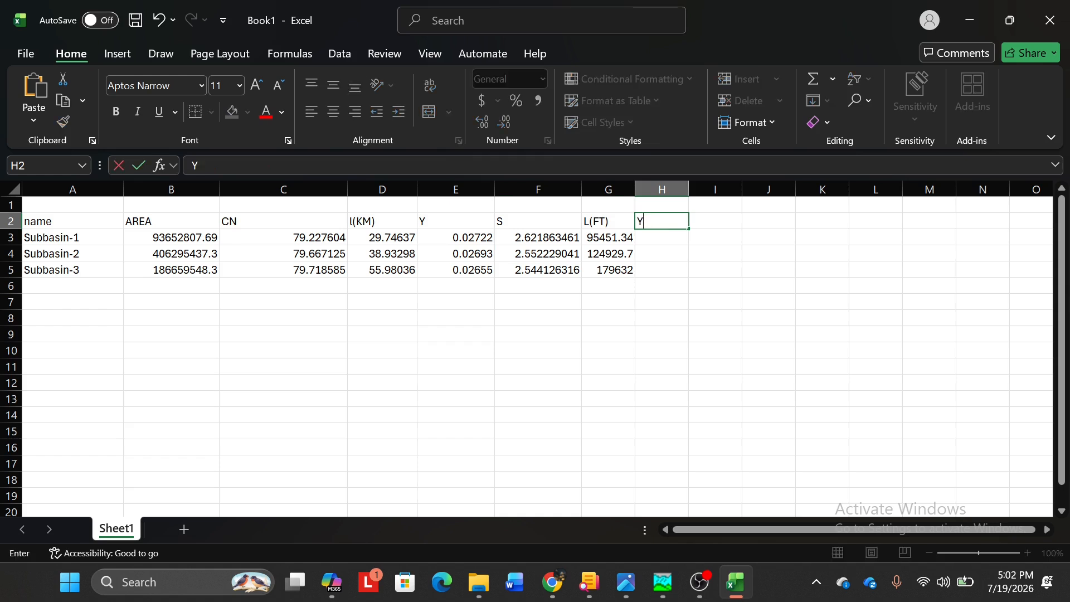
type("%")
key("Return")
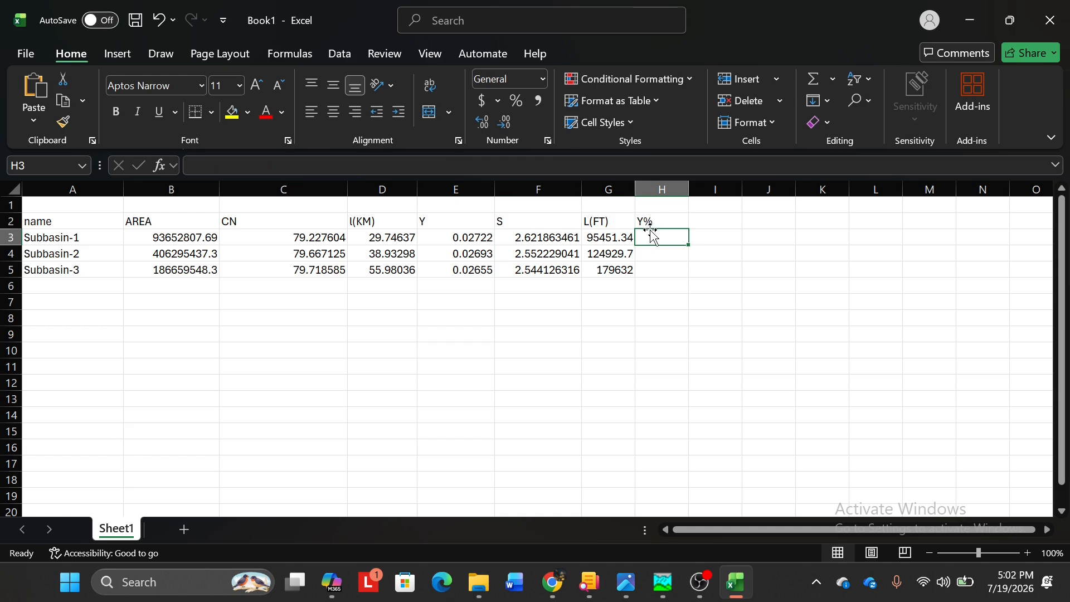
Step: Convert the slopes to percent with the formula =E3*100 in H3, filled down to H5
type("=")
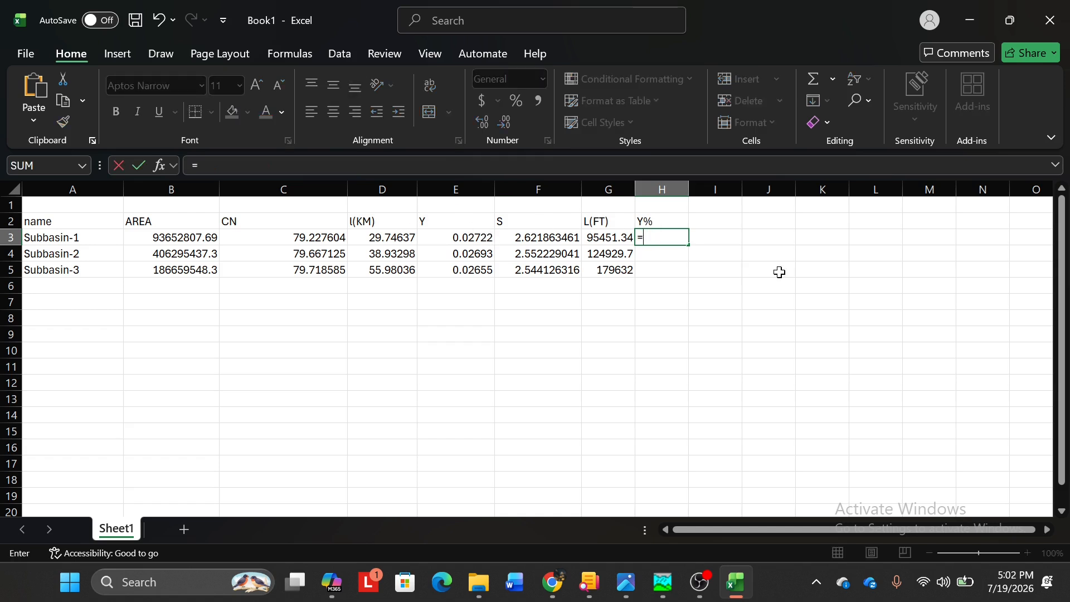
left_click(462, 240)
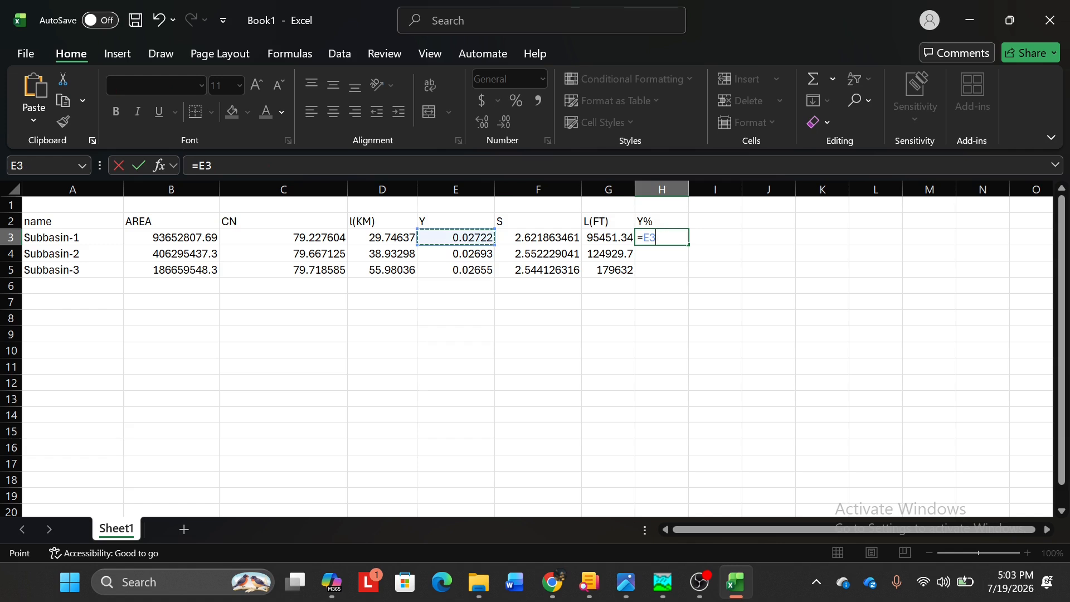
type("*100")
key("Return")
left_click(677, 238)
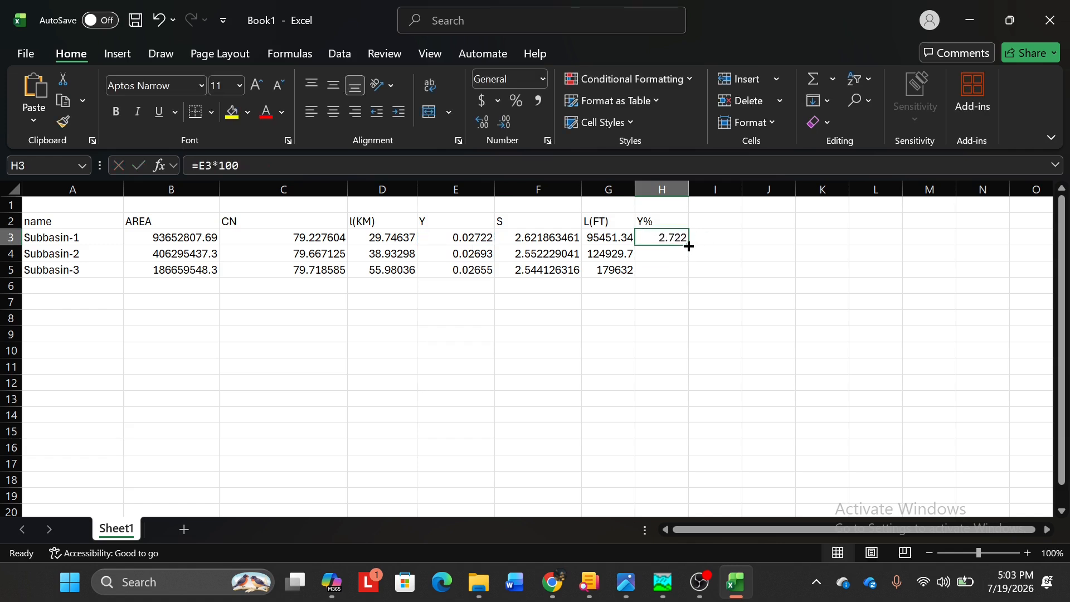
left_click_drag(689, 245, 689, 273)
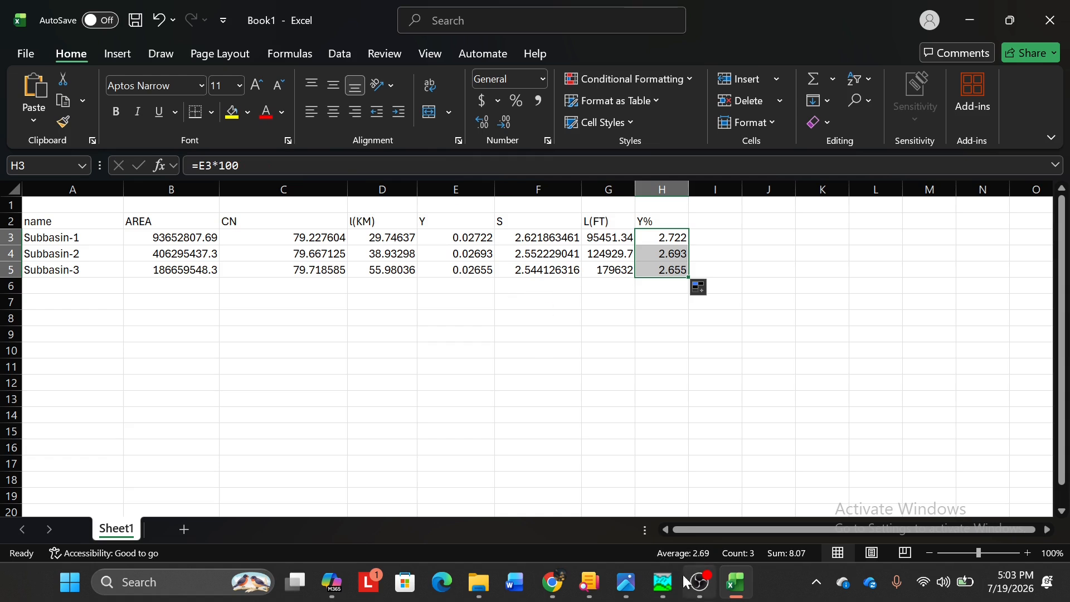
Step: Consult the time of concentration formula image in the photo viewer, and enter the heading Tc in cell I2 of the Excel sheet
mouse_move(626, 582)
mouse_move(615, 460)
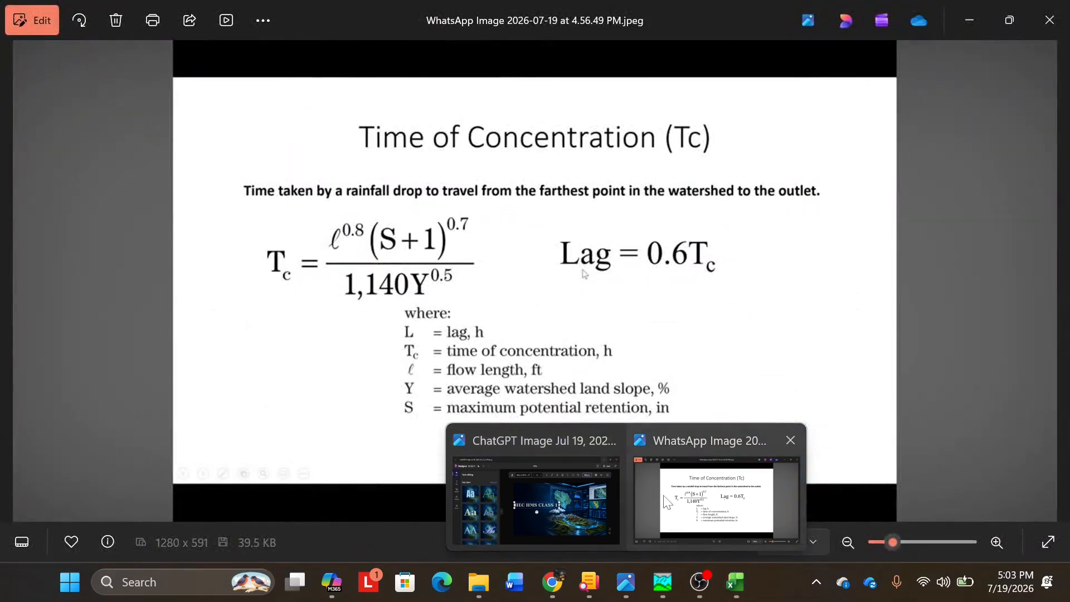
left_click(664, 502)
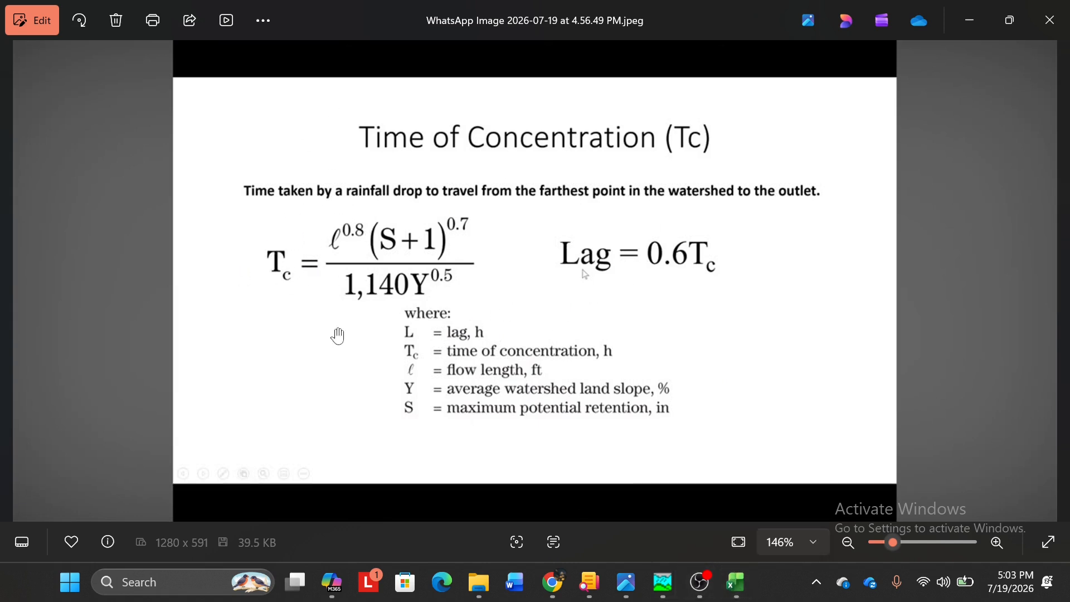
left_click(736, 581)
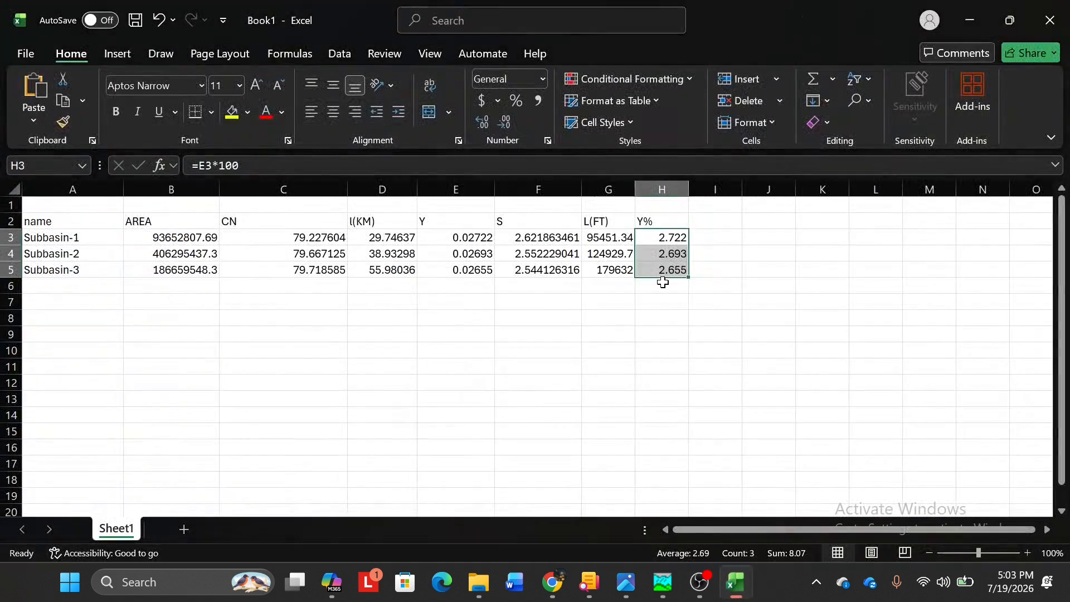
left_click(721, 223)
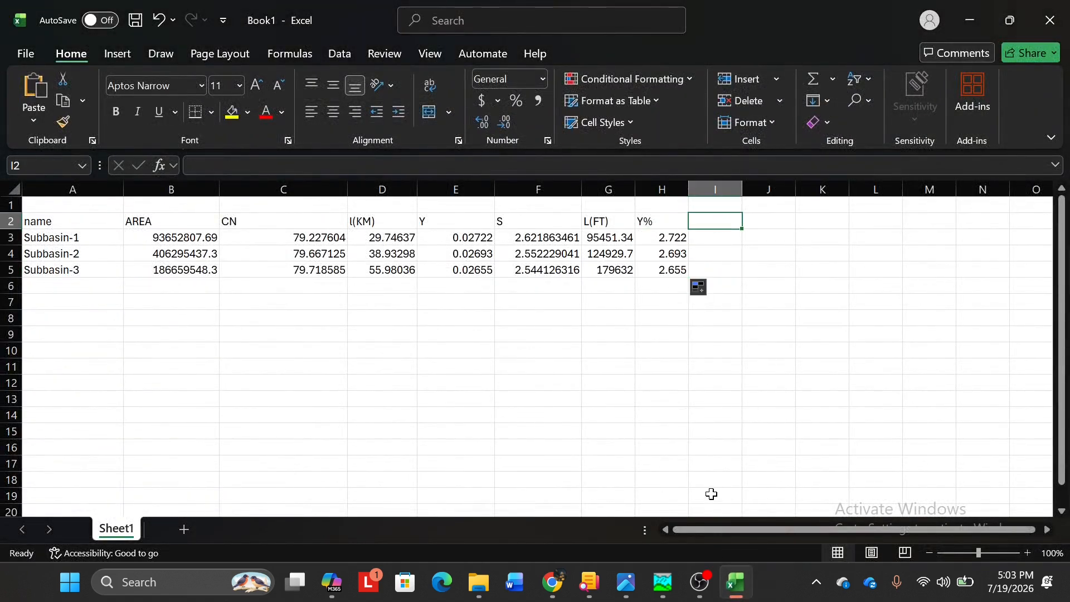
type("Tc")
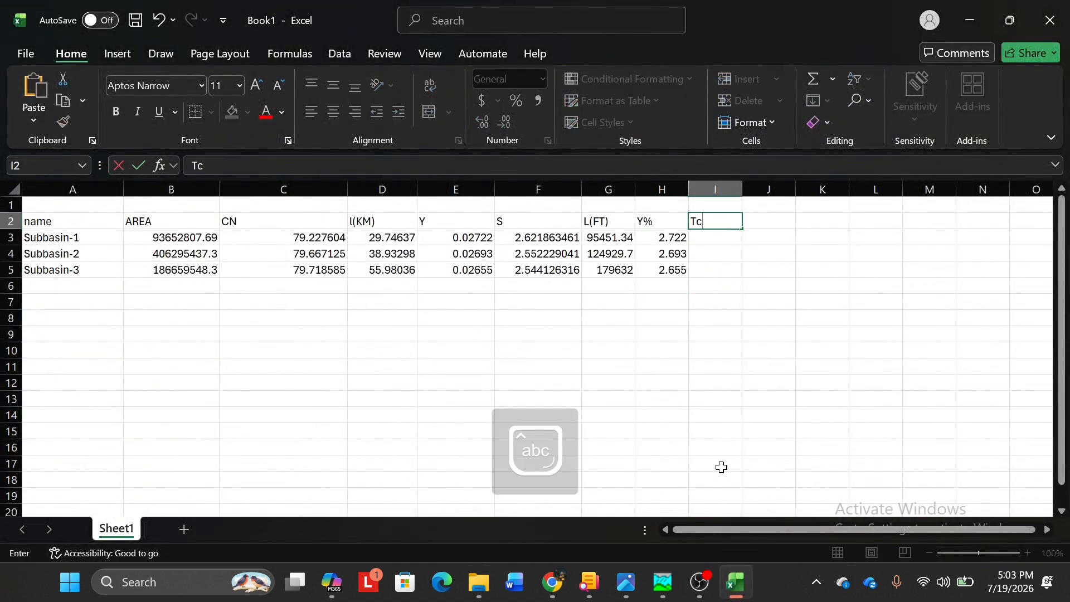
key("Return")
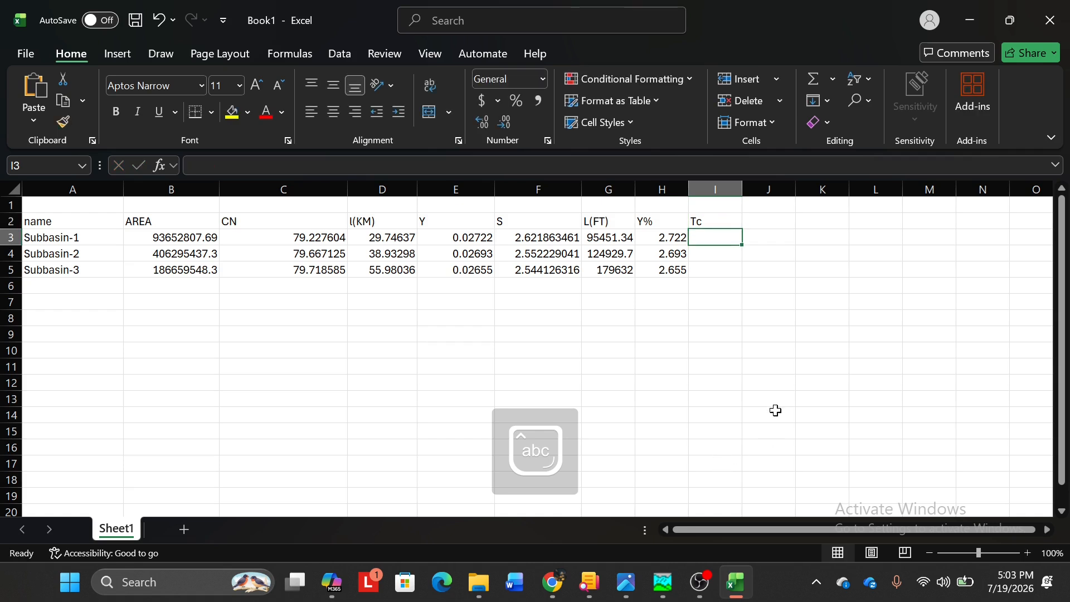
Step: Begin the time of concentration formula in I3 with the flow length term =G3^0.8, checking the exponent in the formula image
type("=")
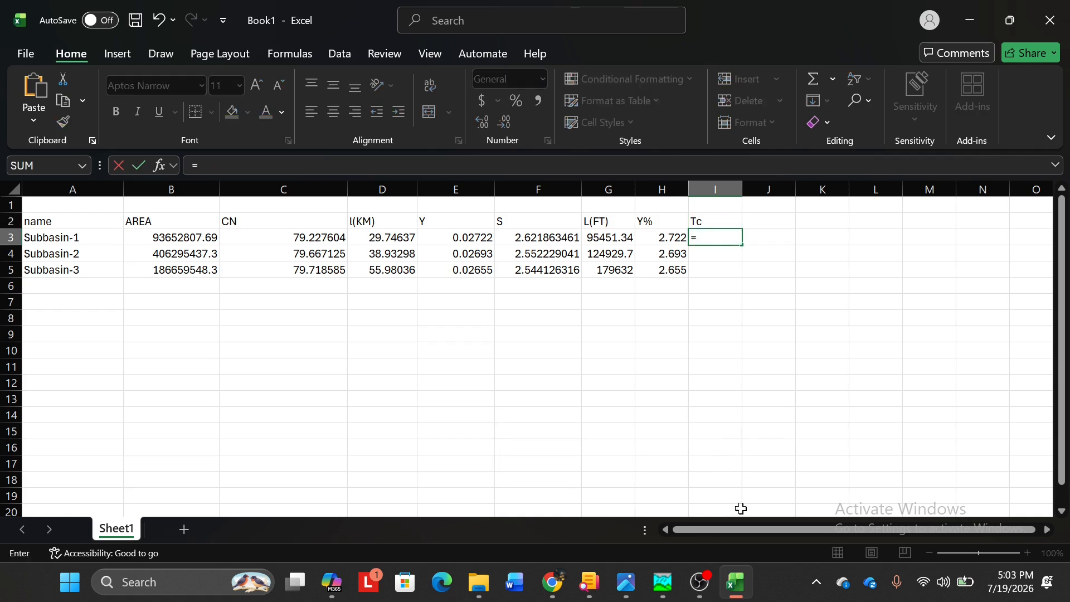
mouse_move(626, 581)
mouse_move(647, 512)
left_click(619, 232)
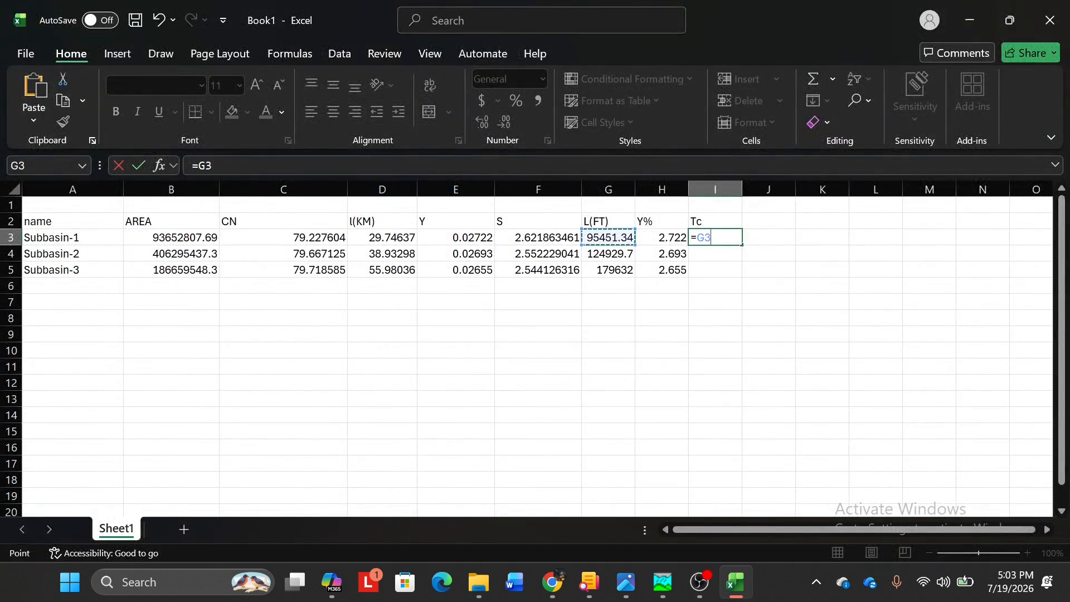
type("^")
mouse_move(626, 582)
left_click(646, 485)
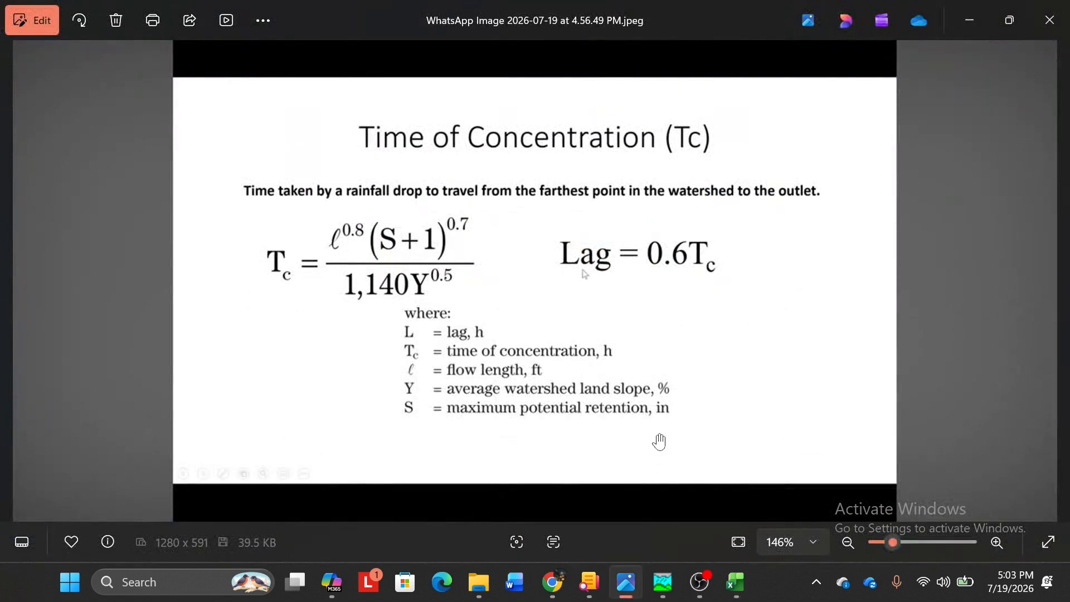
mouse_move(735, 582)
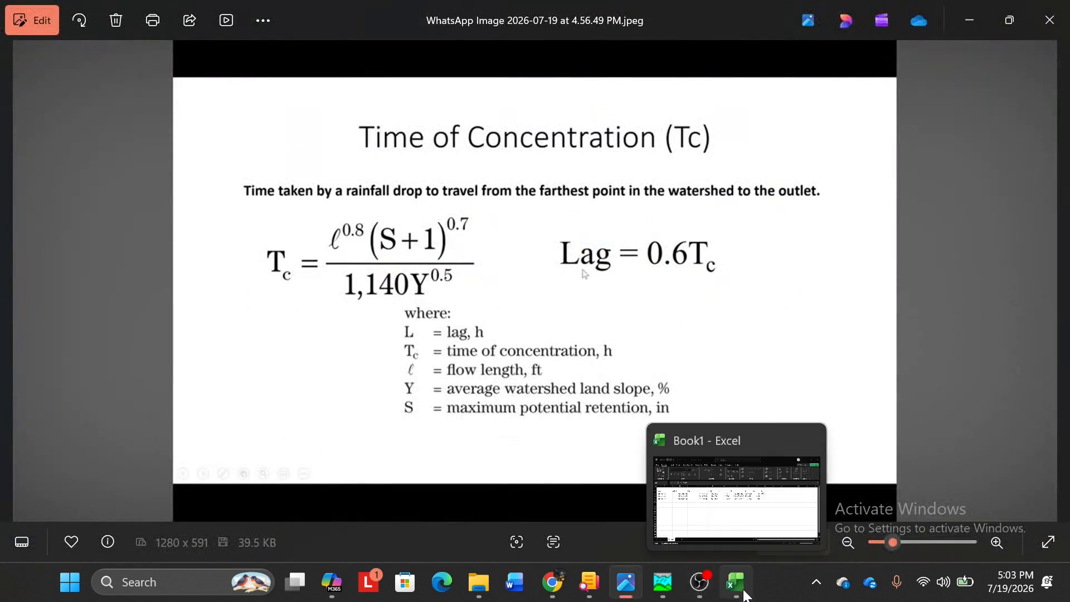
left_click(735, 490)
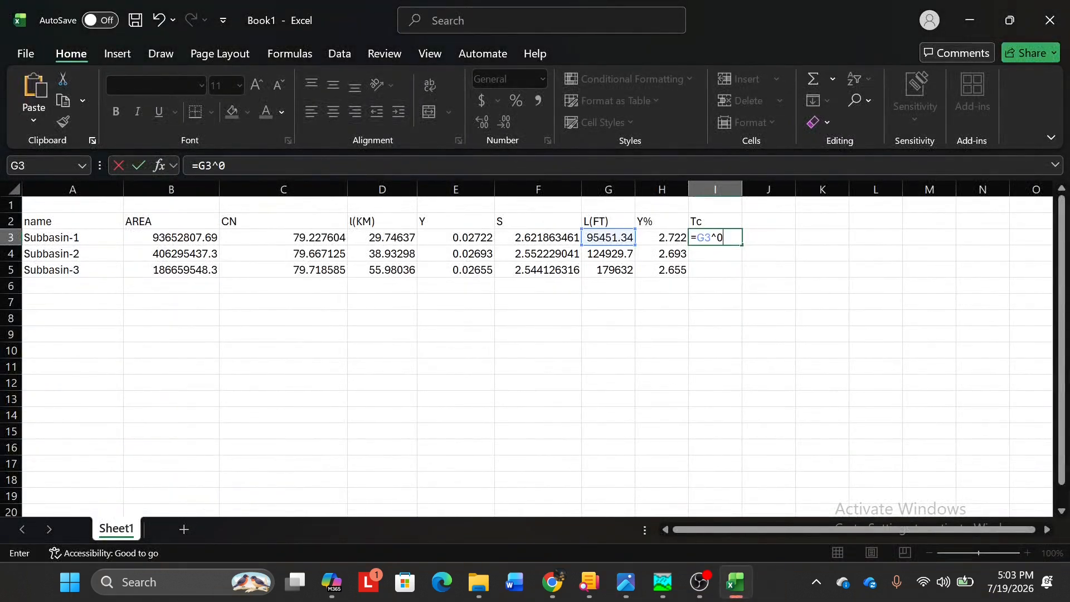
type("8")
Step: Extend the I3 formula with the retention term and divisor, accepting the corrected form =G3^0.8*(F3+1)^0.7/1140
mouse_move(626, 582)
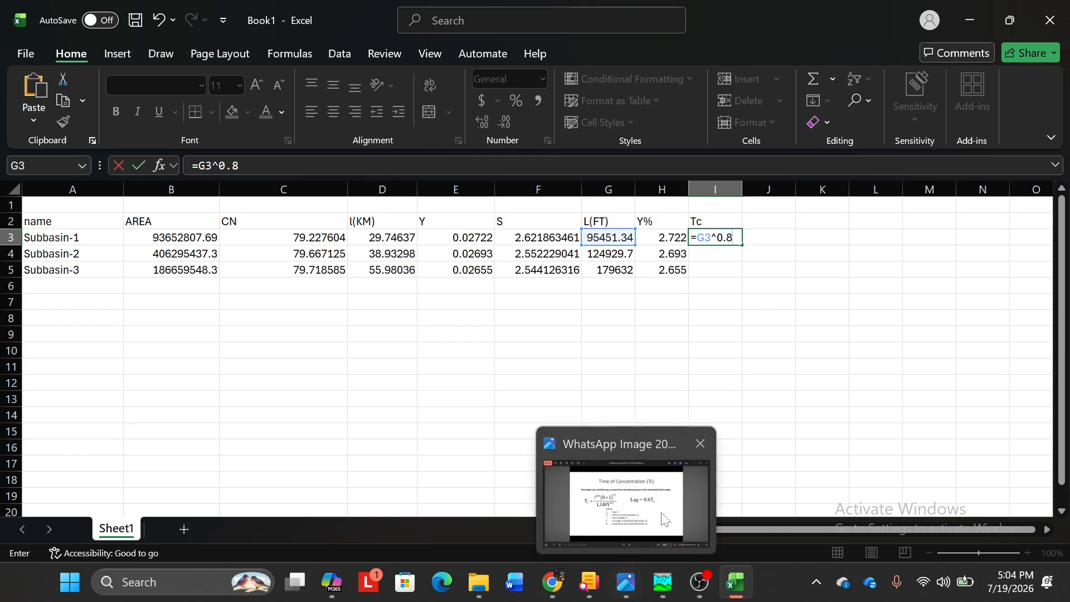
left_click(663, 488)
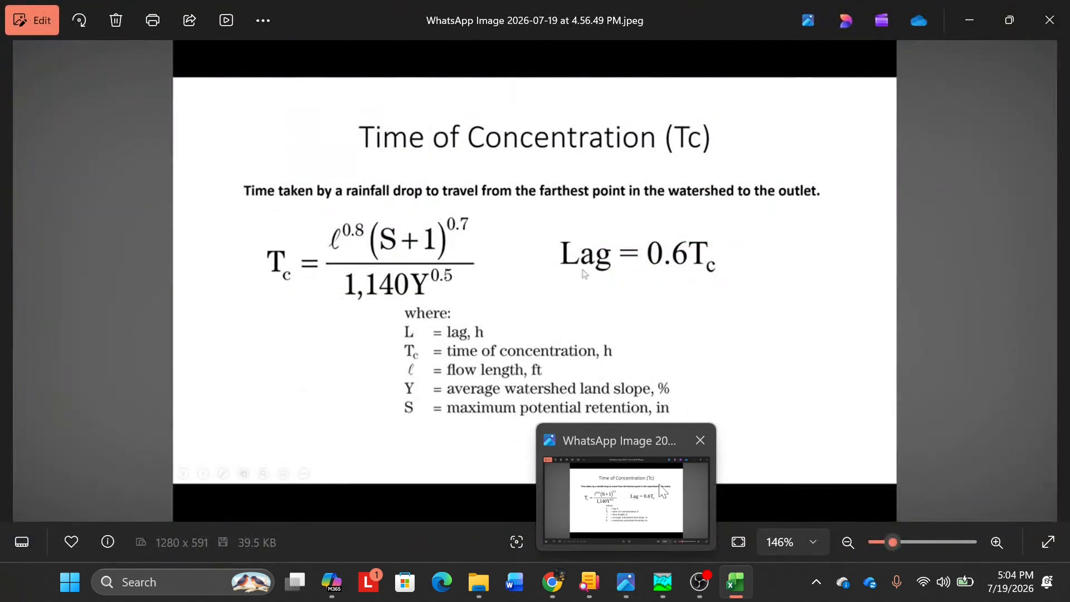
key("alt+Tab")
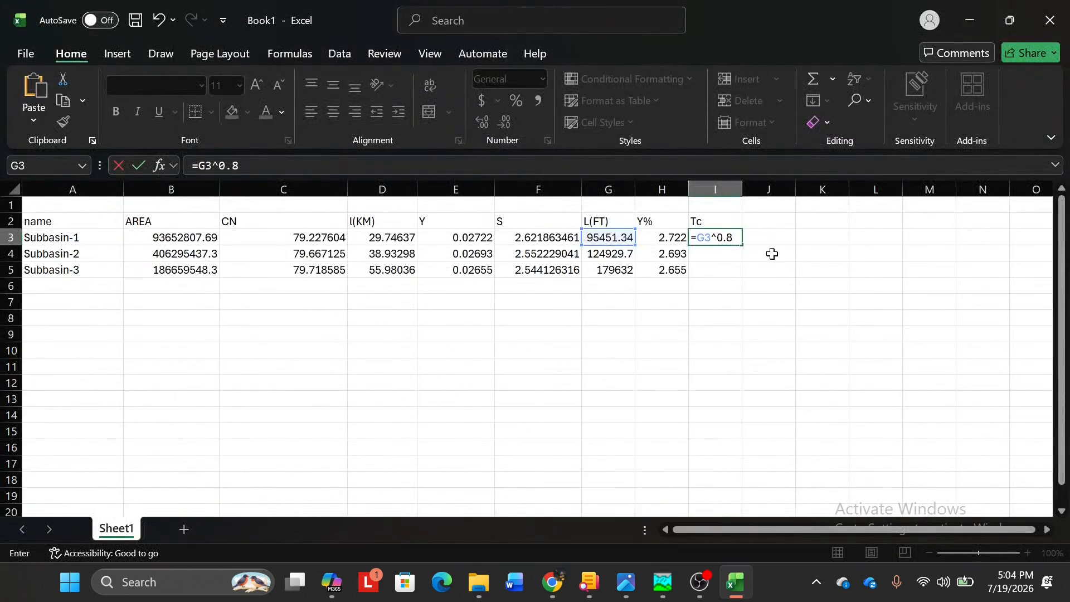
type("()")
left_click(549, 238)
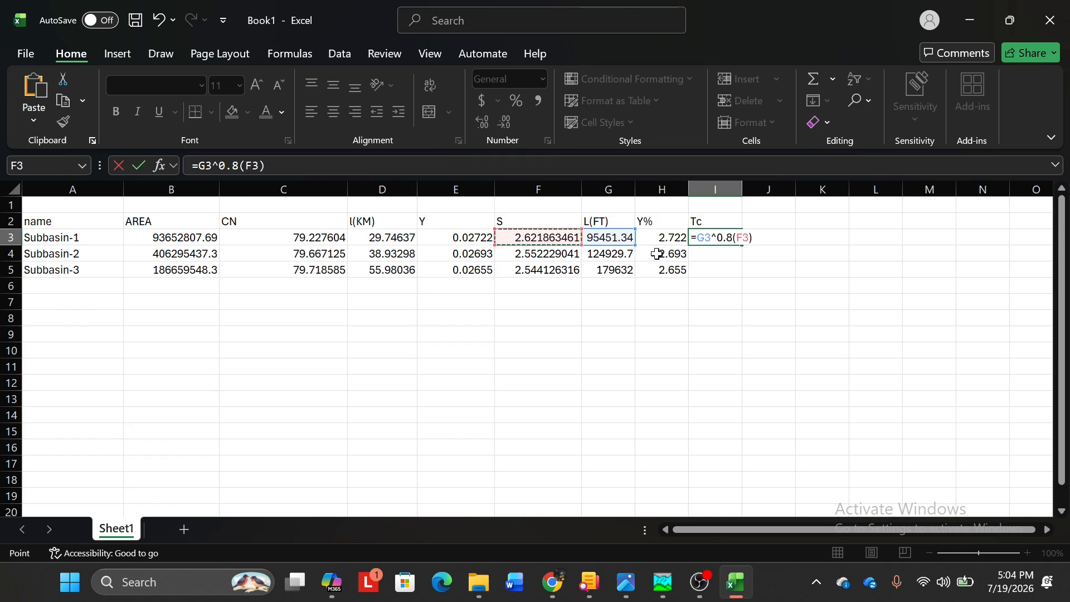
type("+1")
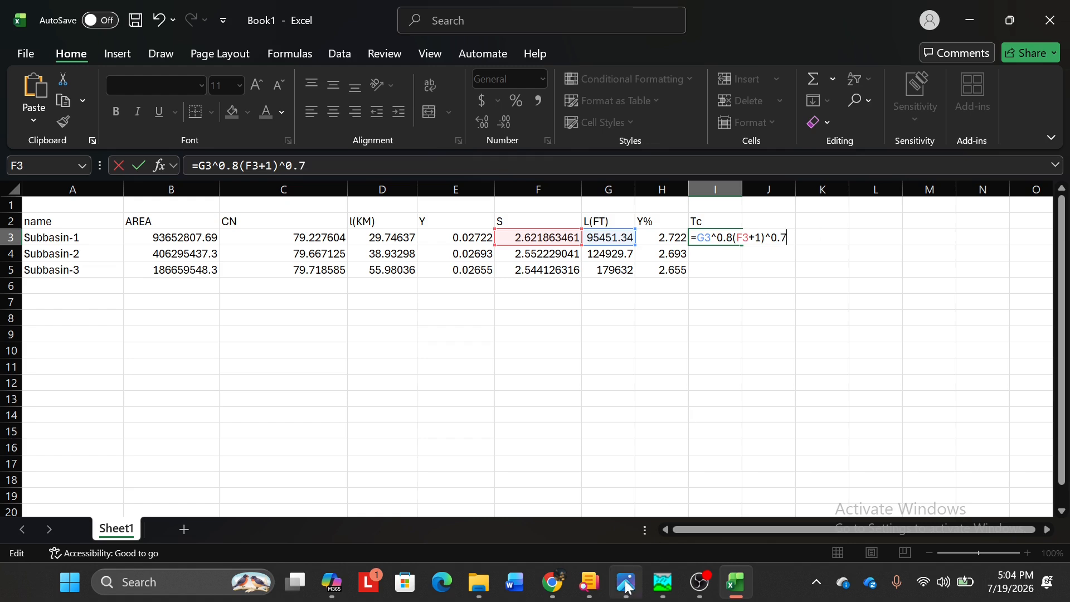
mouse_move(625, 574)
mouse_move(642, 503)
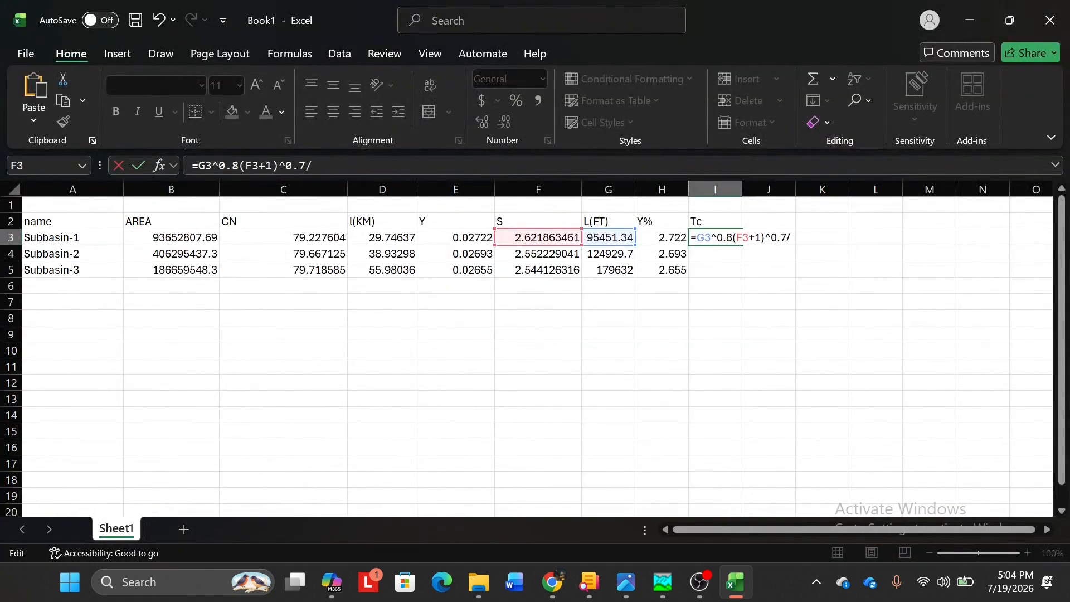
type("1140")
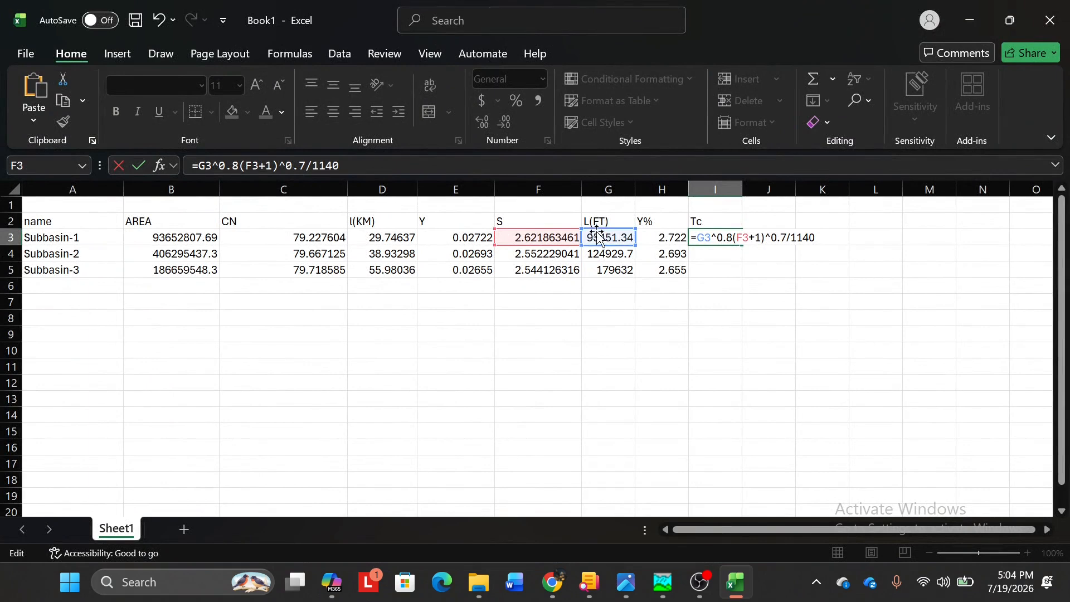
key("Return")
left_click(576, 351)
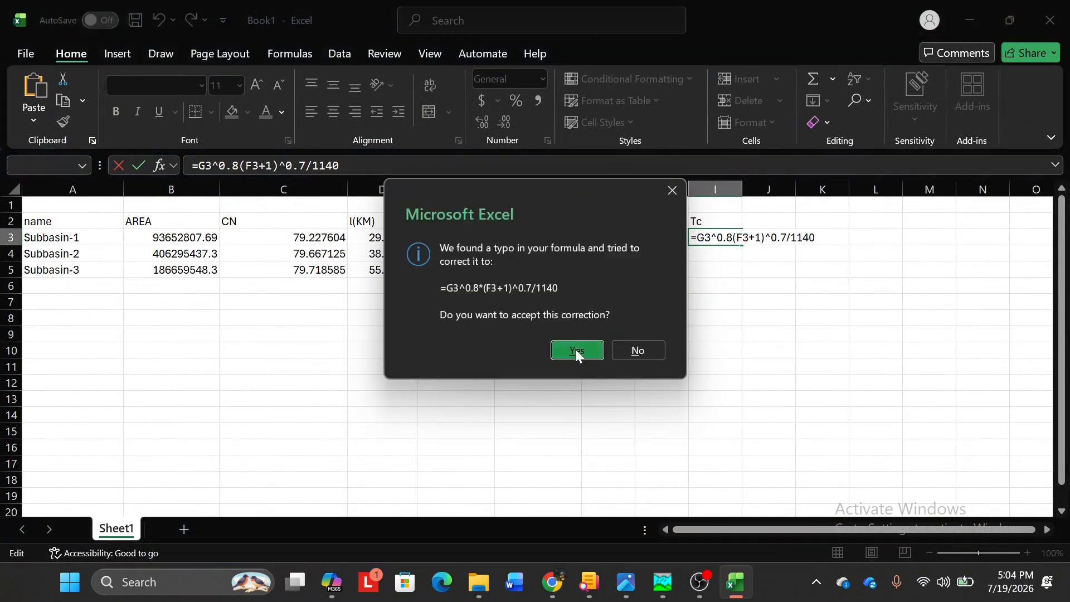
Step: Append the slope term *H3^0.5 to the Tc formula in I3 and fill it down to I5
left_click(288, 169)
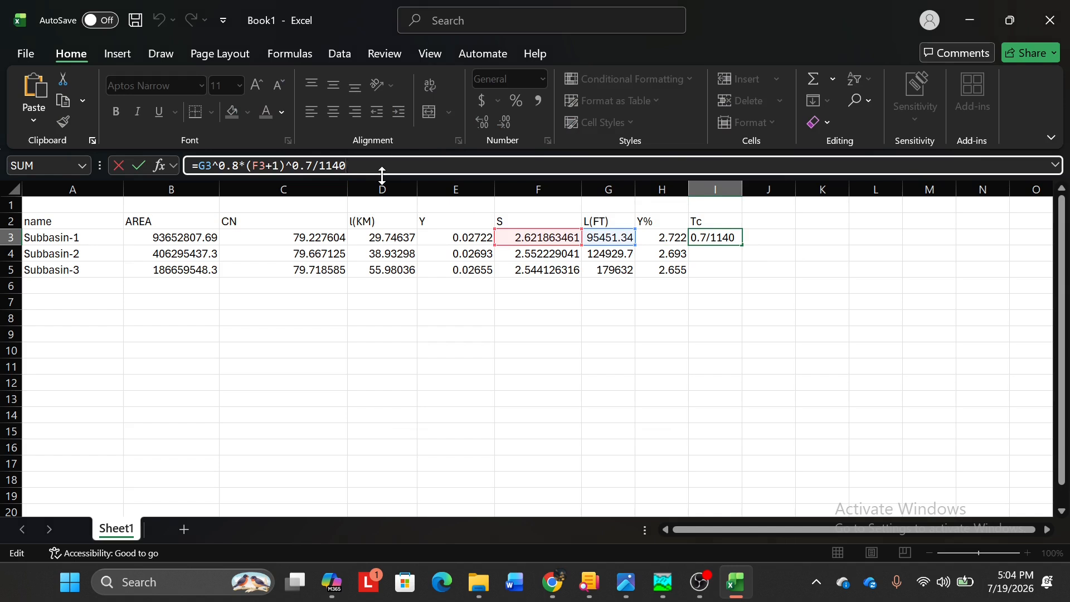
type("*")
left_click(662, 236)
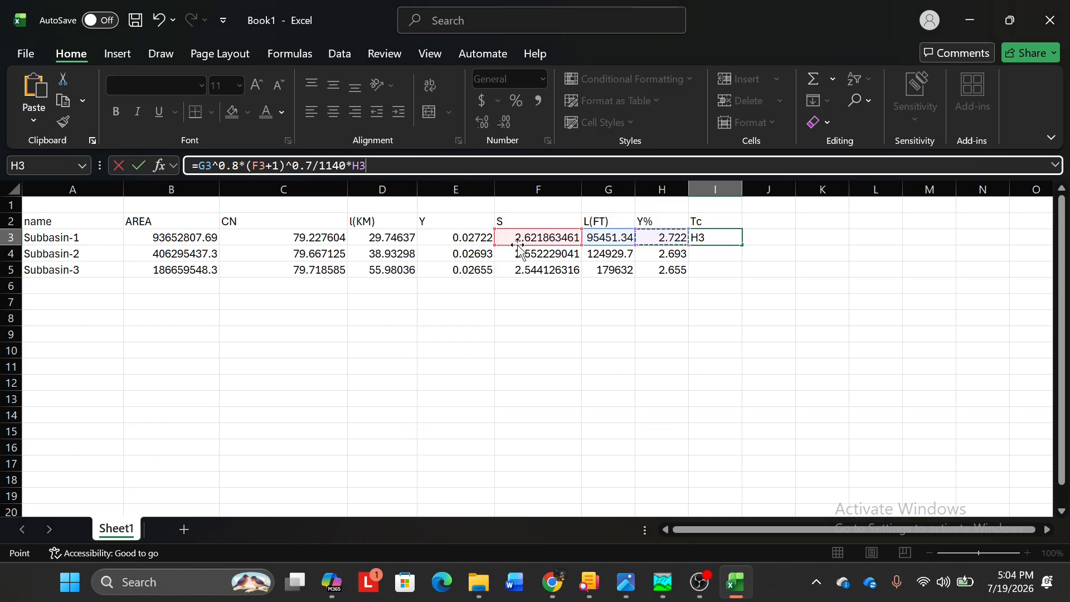
mouse_move(626, 582)
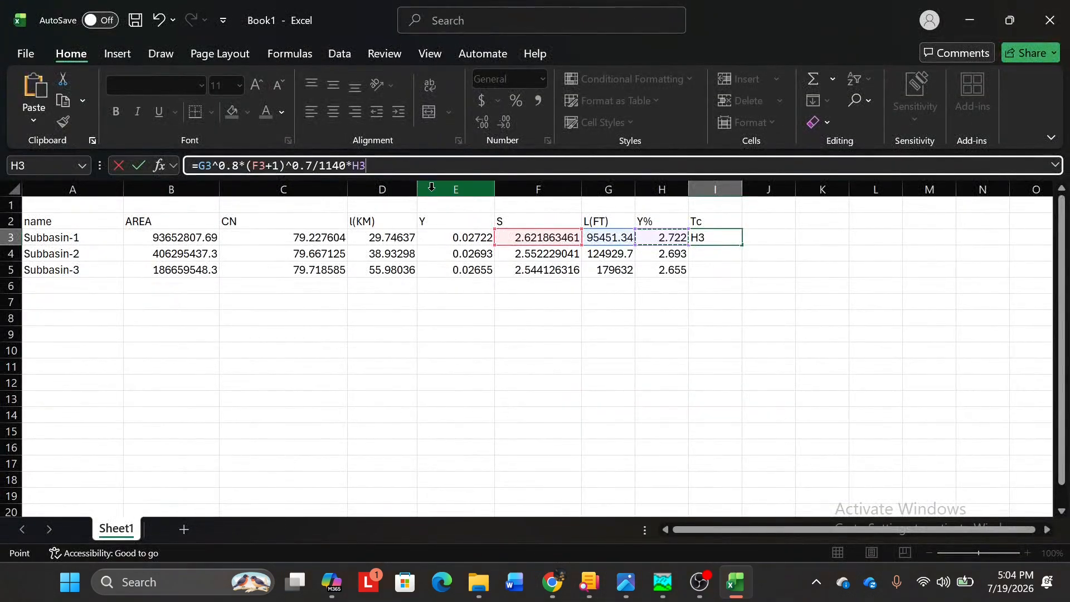
type("^0.5")
key("Return")
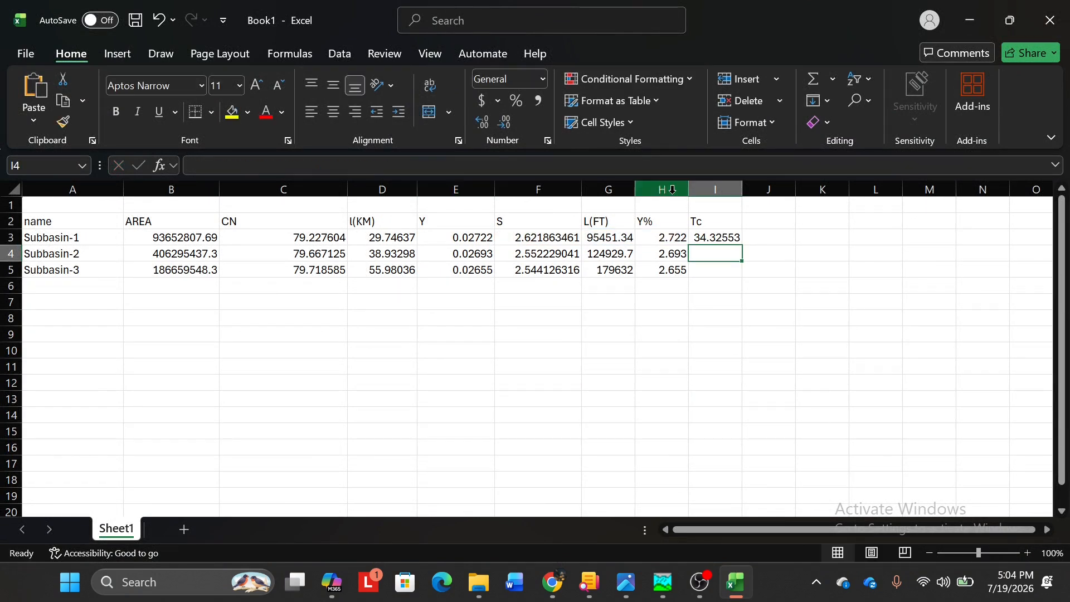
left_click(735, 238)
left_click_drag(742, 246, 738, 277)
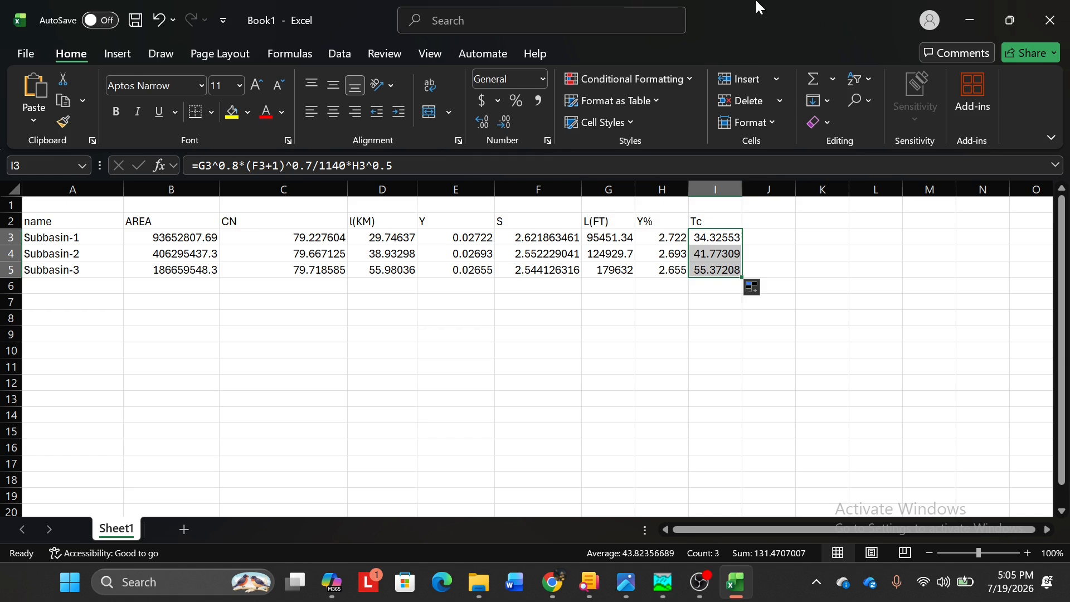
Step: Enter the heading lag(hr) in cell J2
left_click(773, 222)
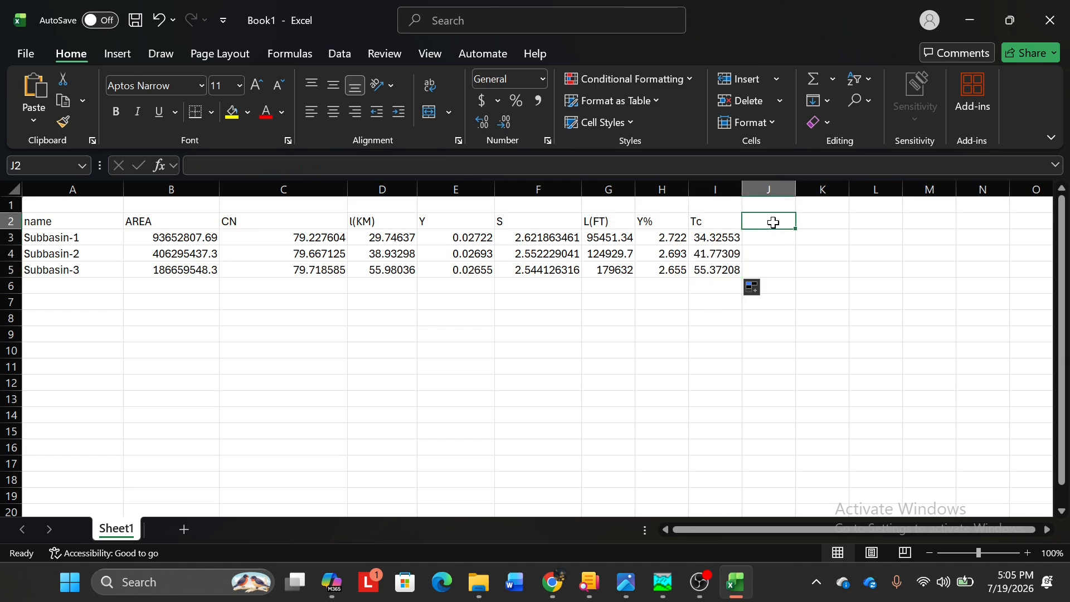
type("lafg")
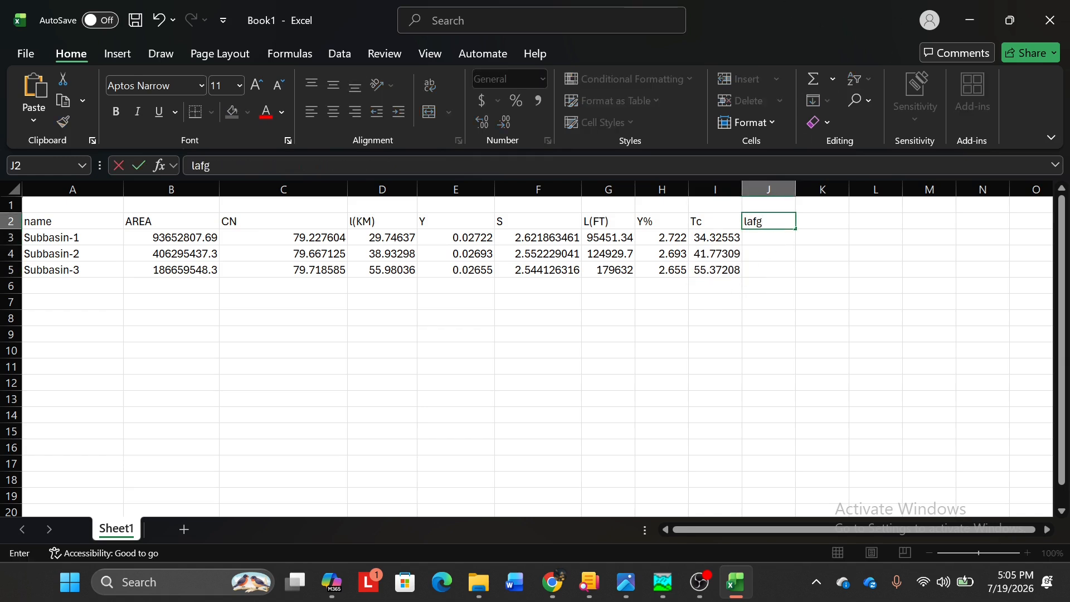
key("BackSpace")
key("BackSpace")
type("g")
left_click(762, 237)
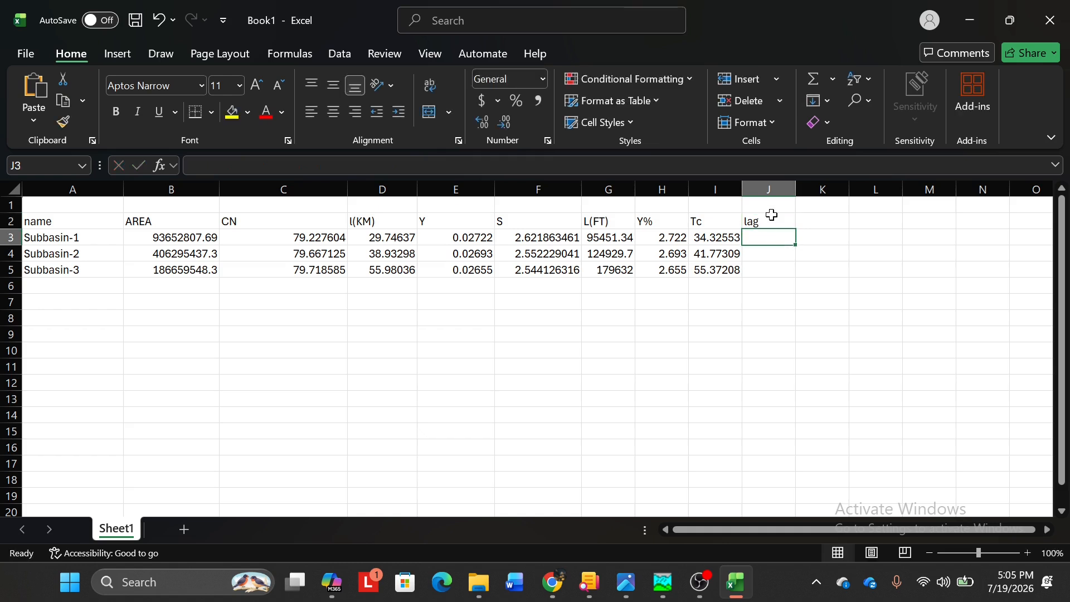
left_click(772, 225)
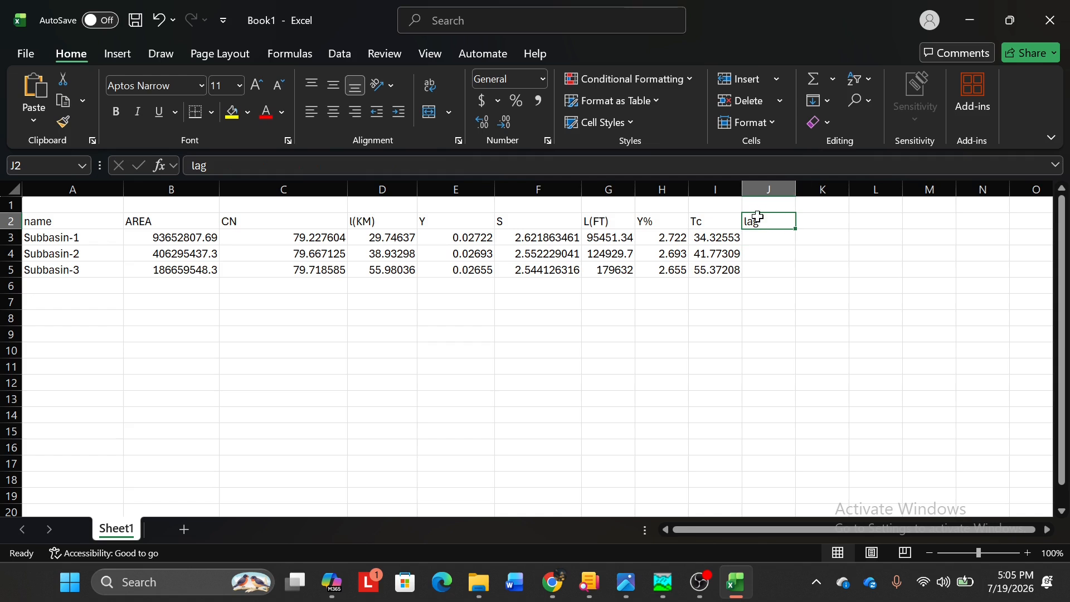
key("F2")
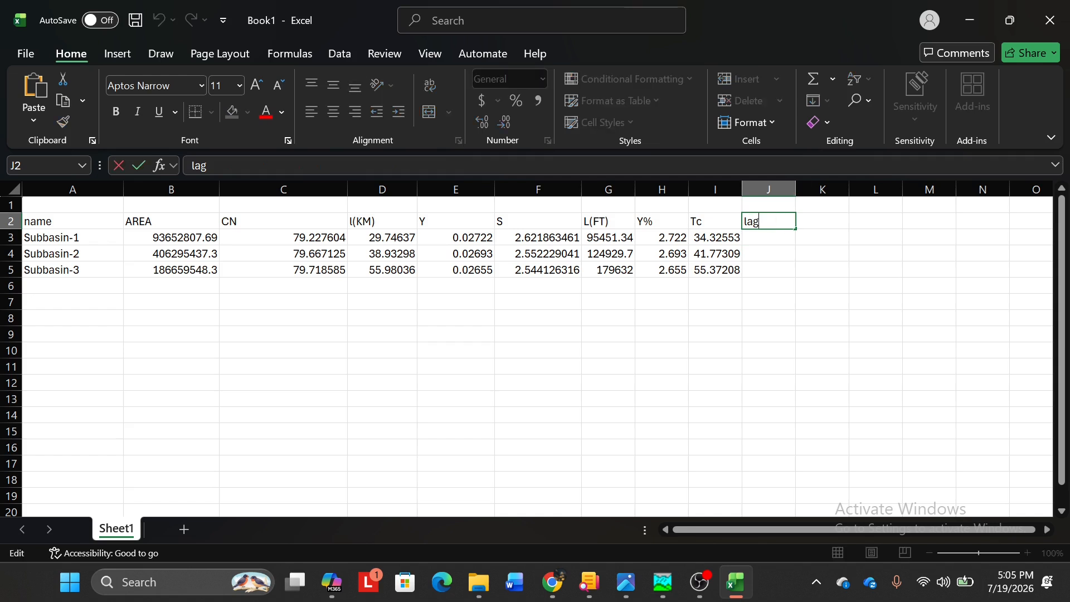
type("()")
type("hr")
Step: Enter the heading lag (min) in cell K2
left_click(805, 221)
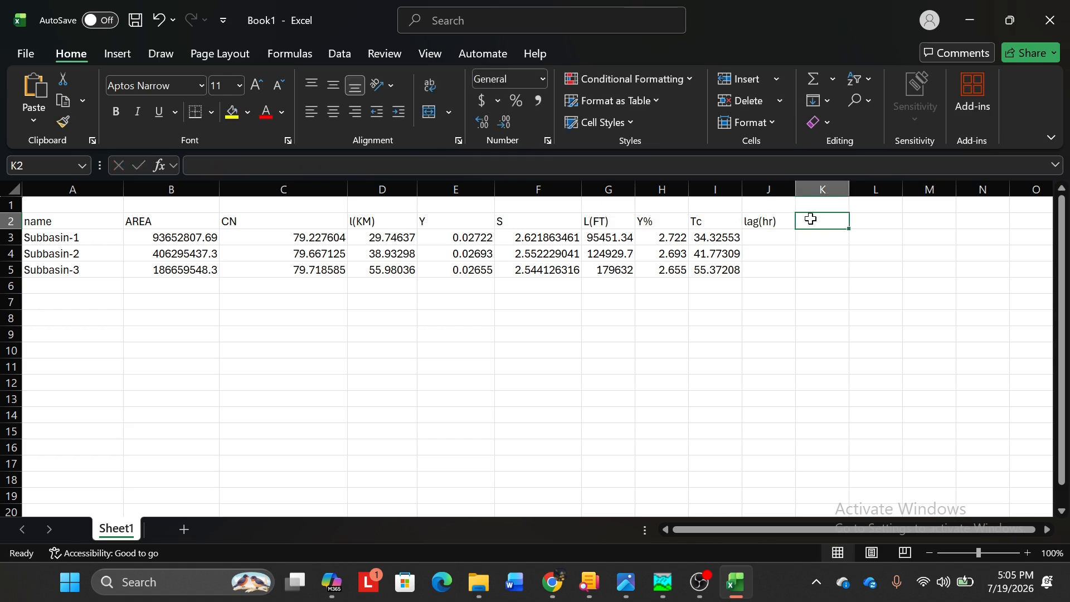
type("lag ()")
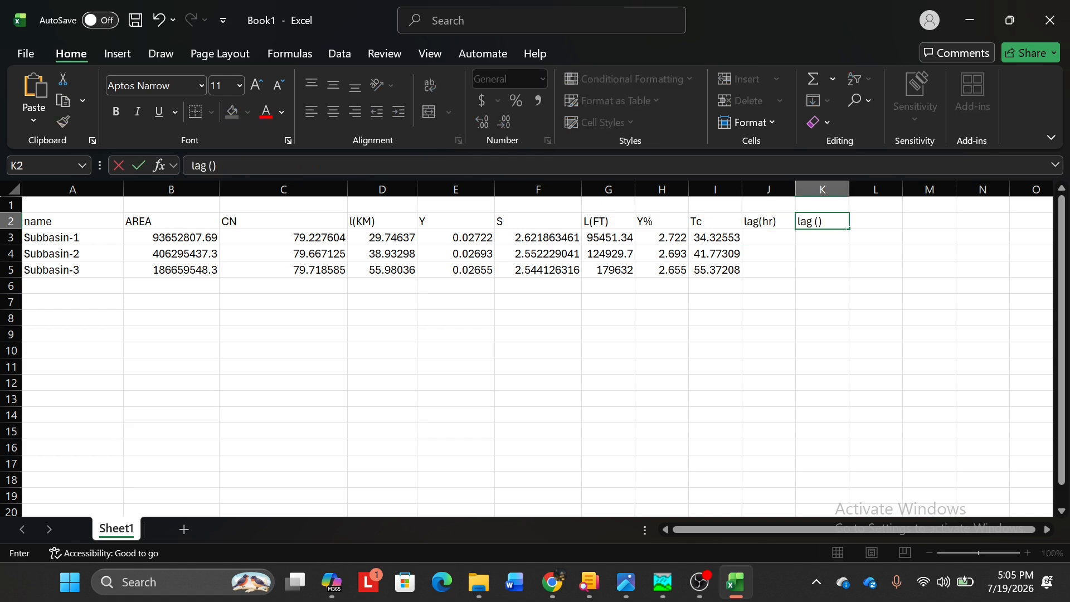
key("Left")
Step: Check the lag equation in the reference image, then compute lag in hours in J3 with =I3*0.6 and fill it down to J5
left_click(769, 238)
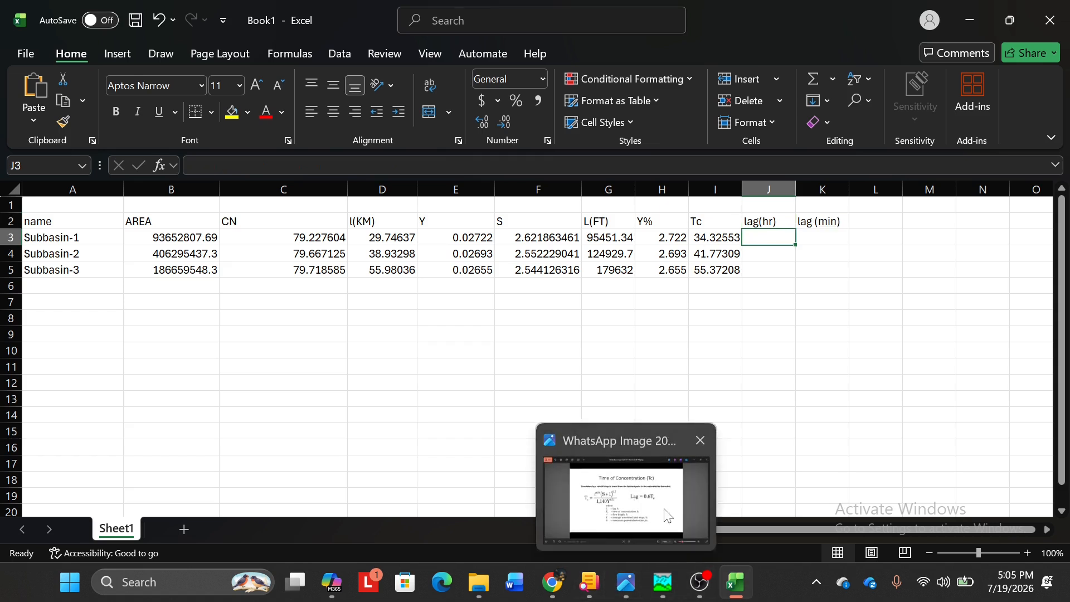
left_click(624, 587)
key("alt+Tab")
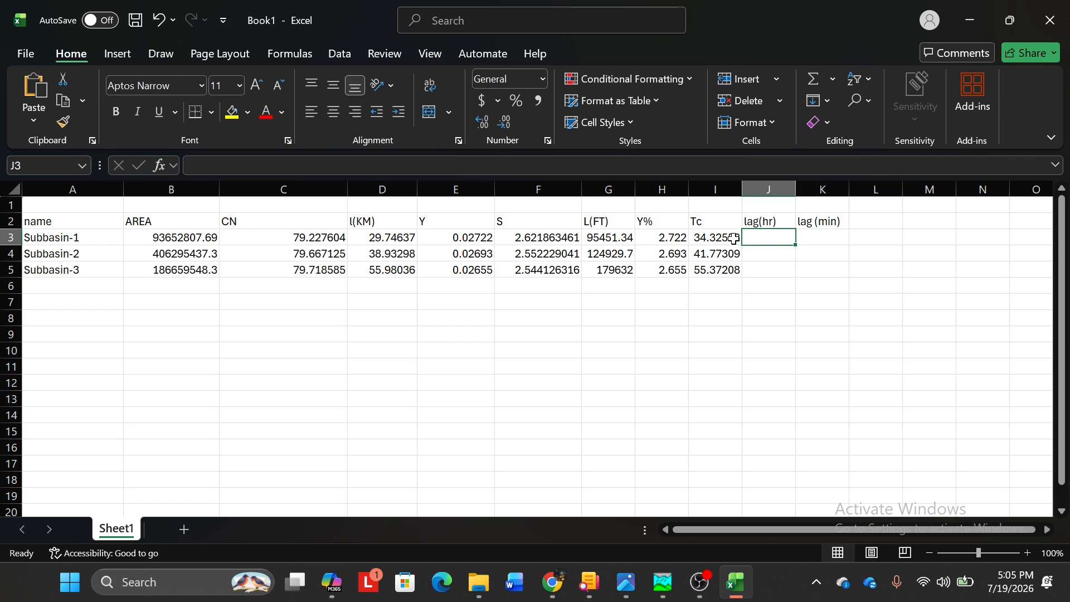
type("=")
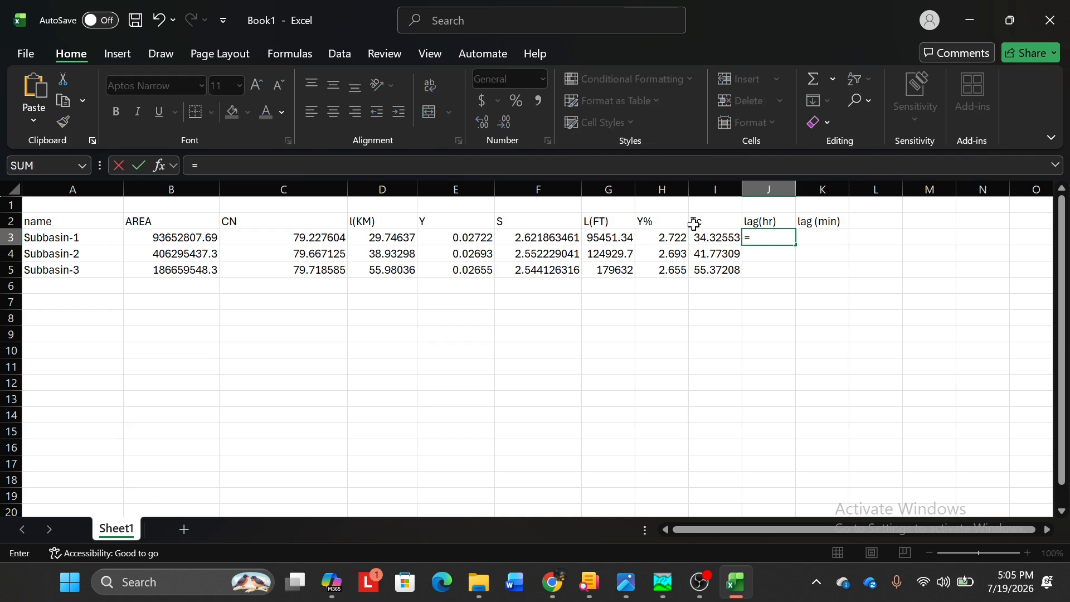
left_click(727, 237)
type("*")
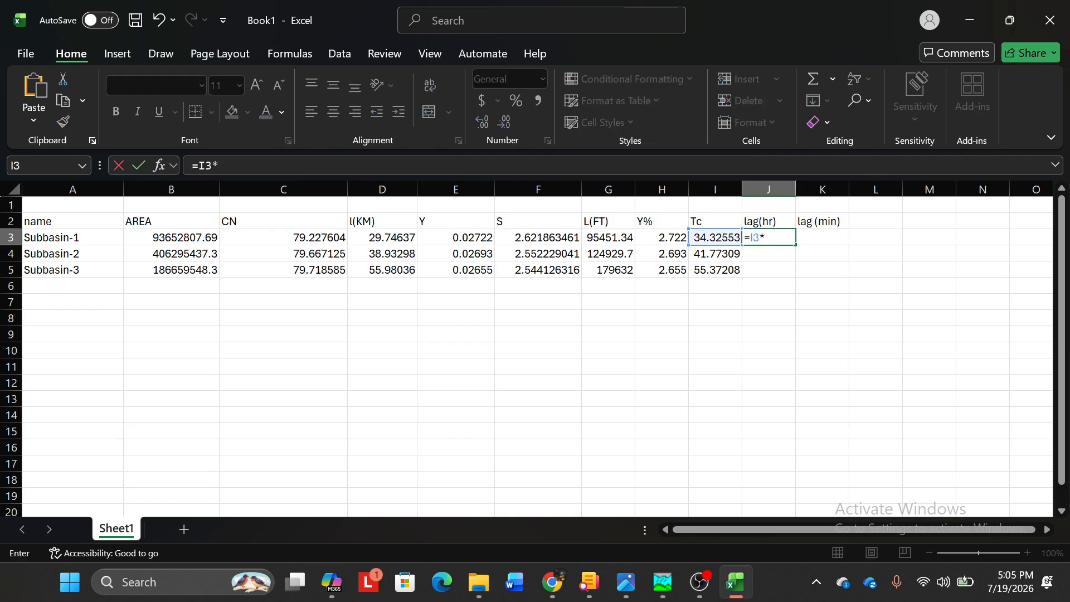
type("0.6")
key("Return")
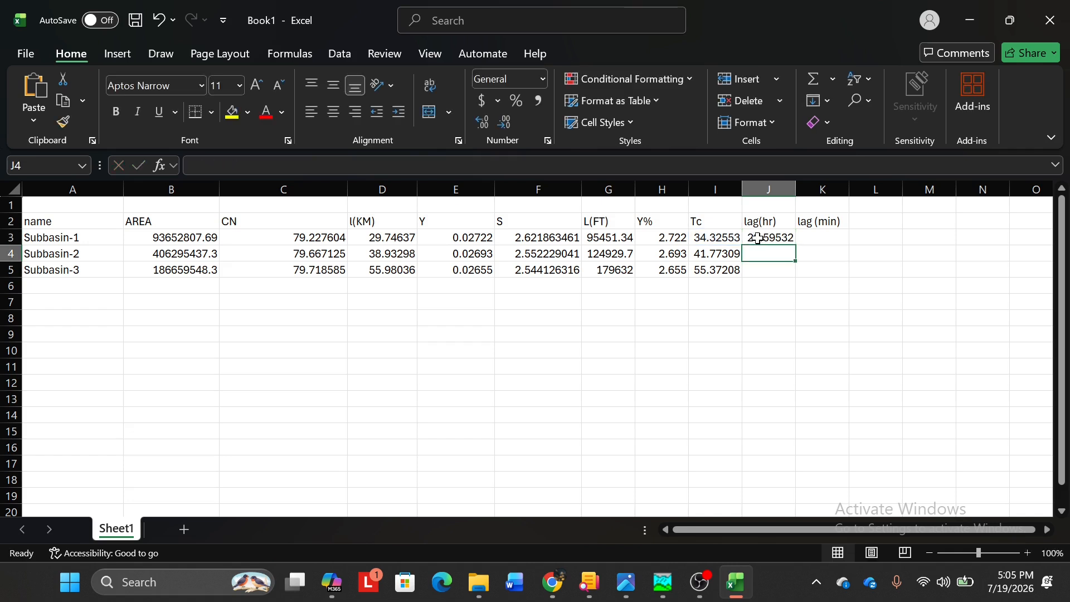
left_click(758, 238)
left_click_drag(795, 245, 795, 273)
Step: Compute the lag in minutes in K3 with =J3*60 and fill the formula down to K5
left_click(820, 240)
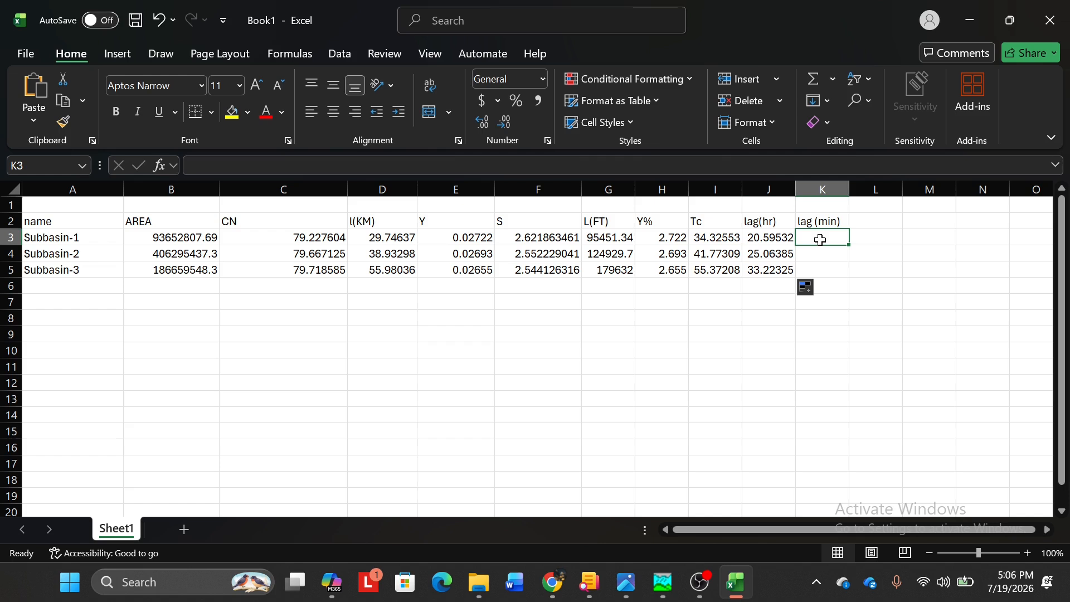
type("=")
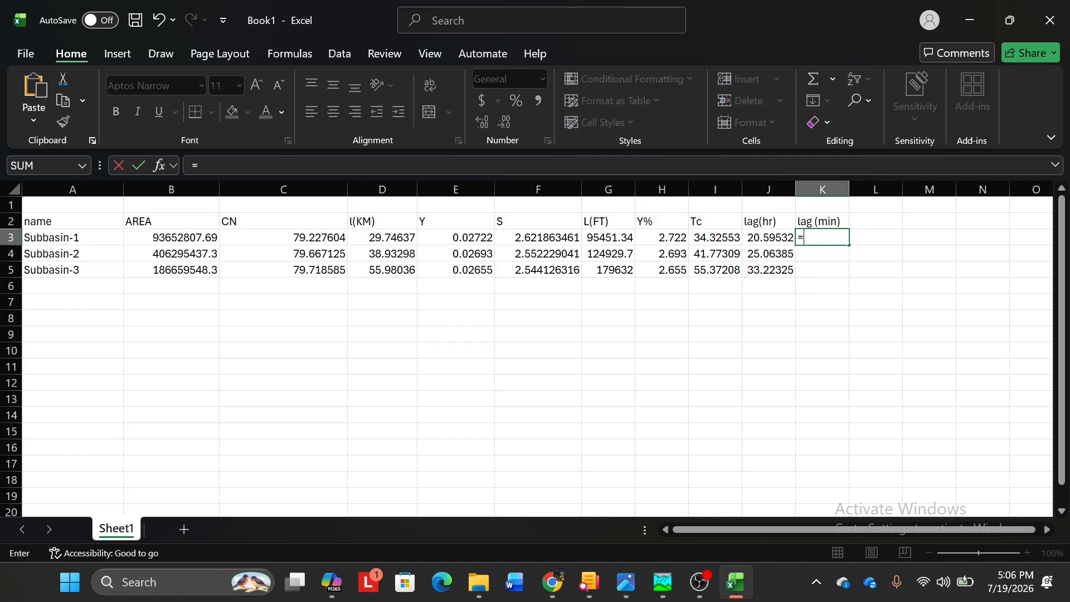
left_click(777, 234)
type("*")
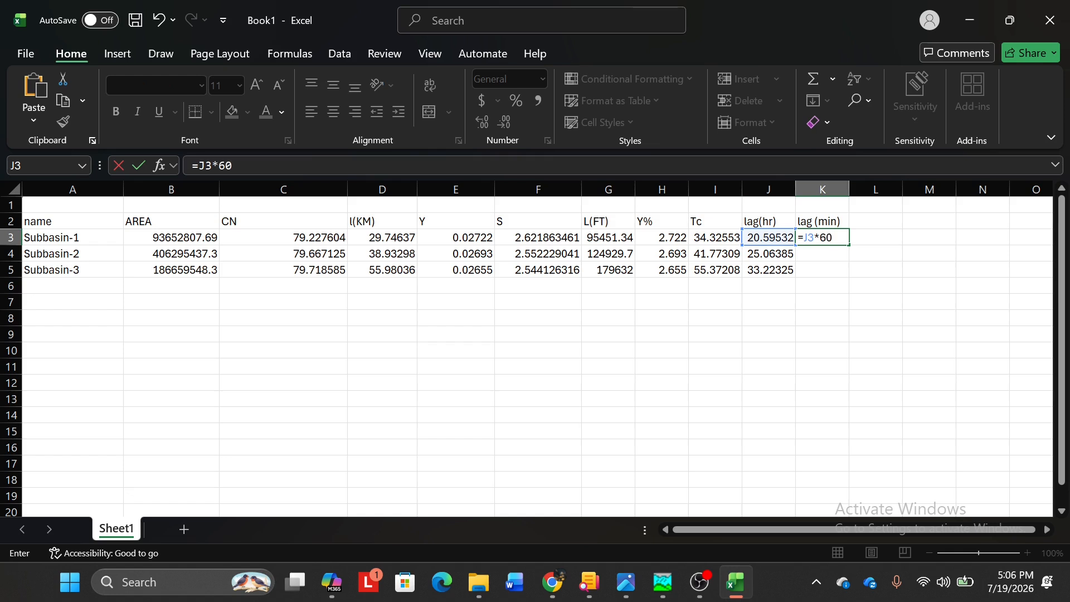
key("Return")
left_click(836, 239)
left_click_drag(848, 245, 852, 273)
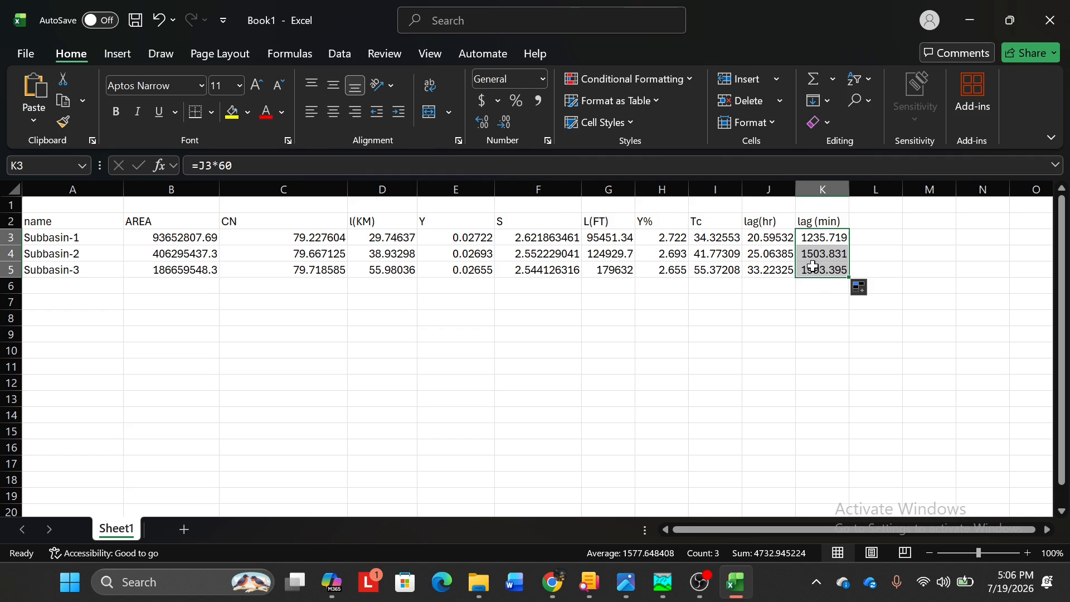
Step: Copy the lag minutes in K3:K5, switch to HEC-HMS and open the SCS Unit Hydrograph transform parameters for Basin 1
key("ctrl+c")
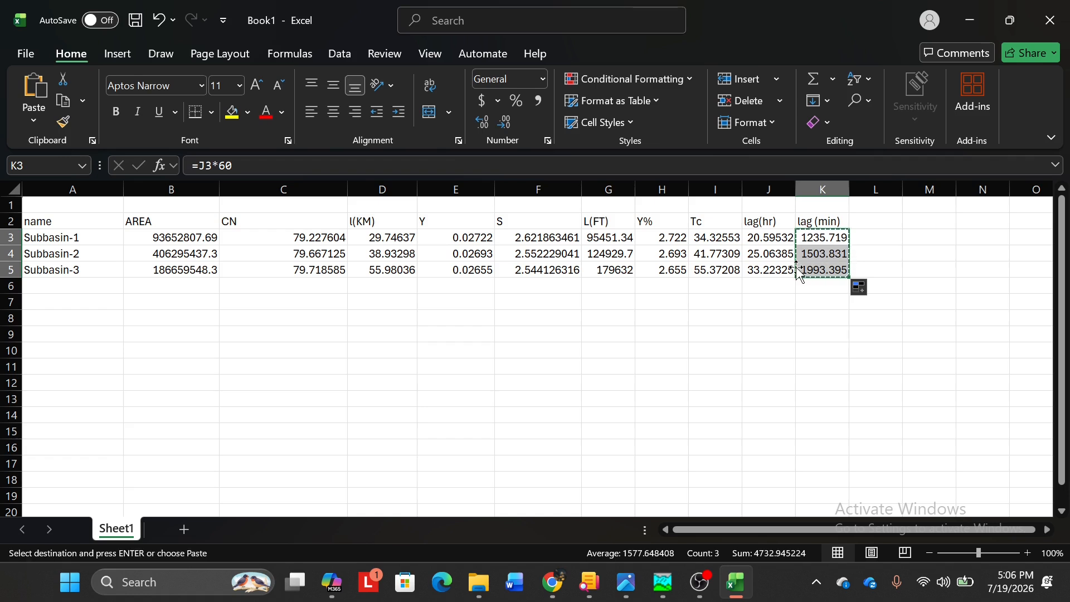
mouse_move(662, 582)
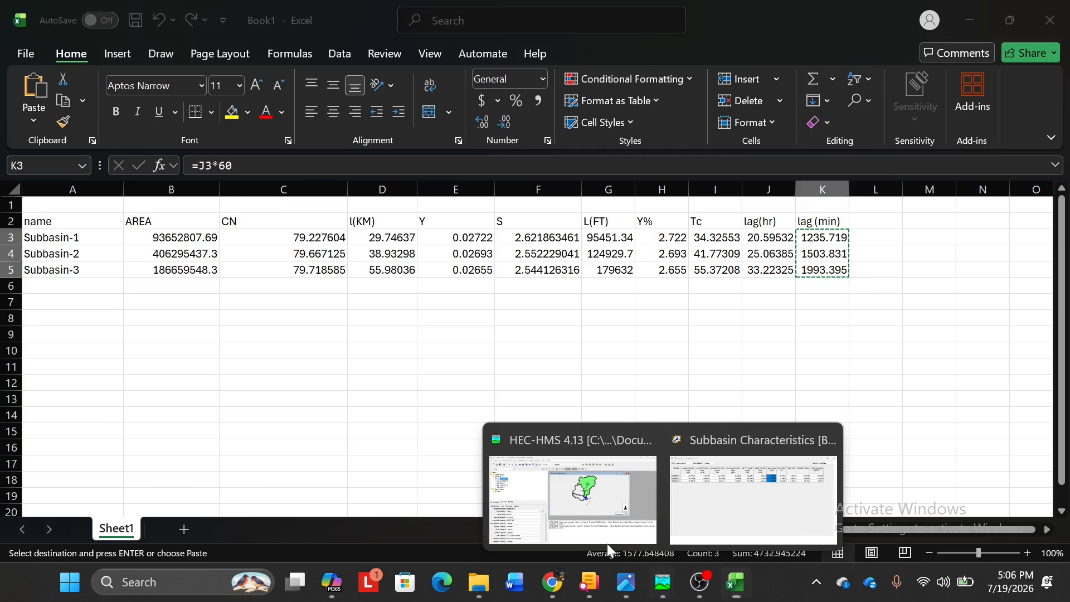
left_click(607, 543)
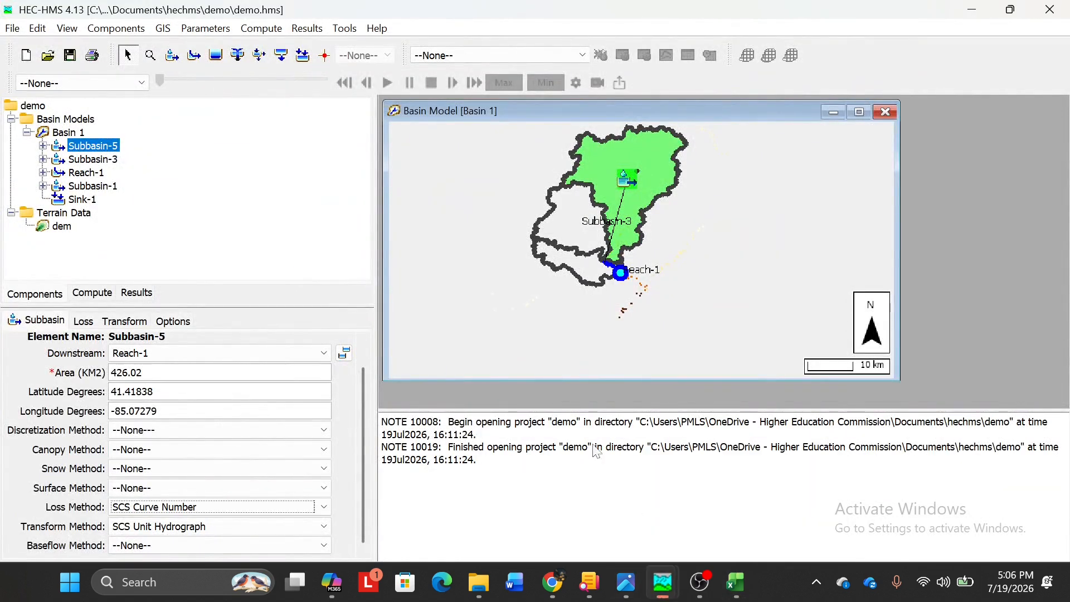
left_click(205, 28)
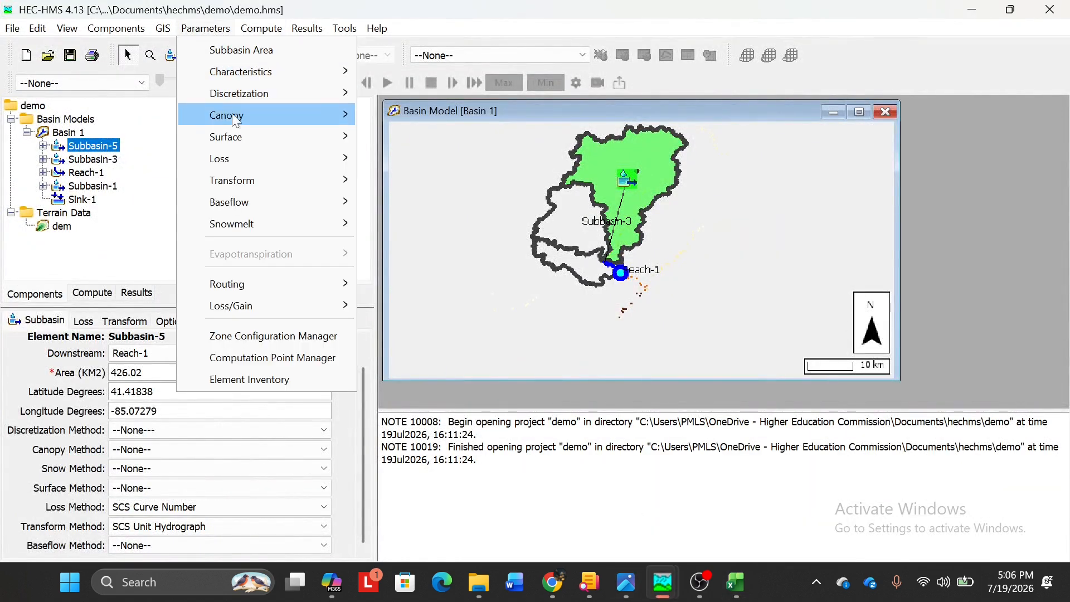
mouse_move(233, 181)
left_click(440, 294)
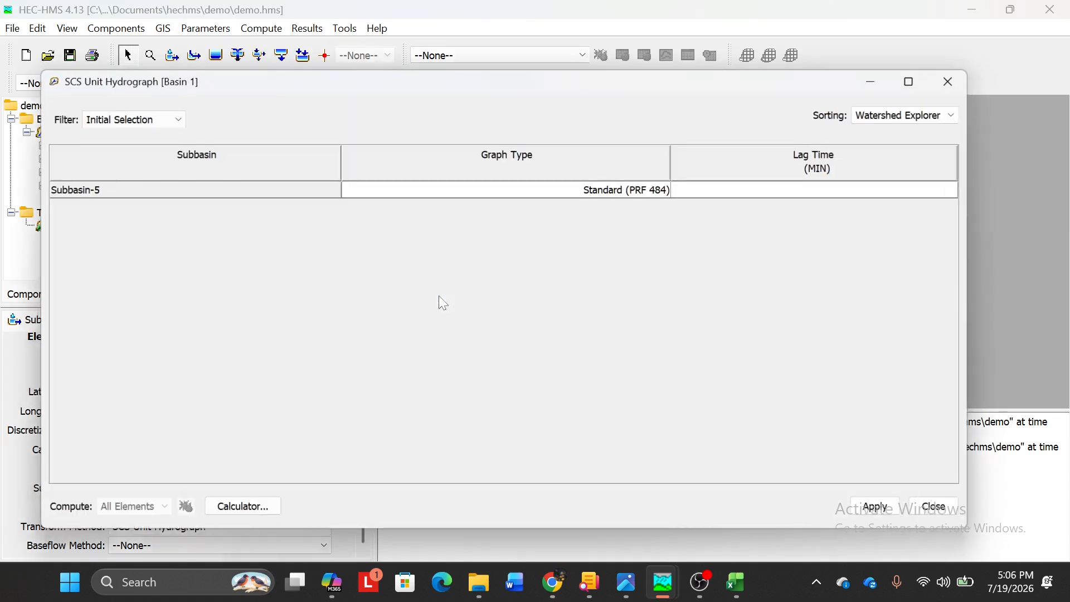
Step: Filter the SCS Unit Hydrograph table by Basin Element and sort the subbasins in Alphabetic order
left_click(144, 119)
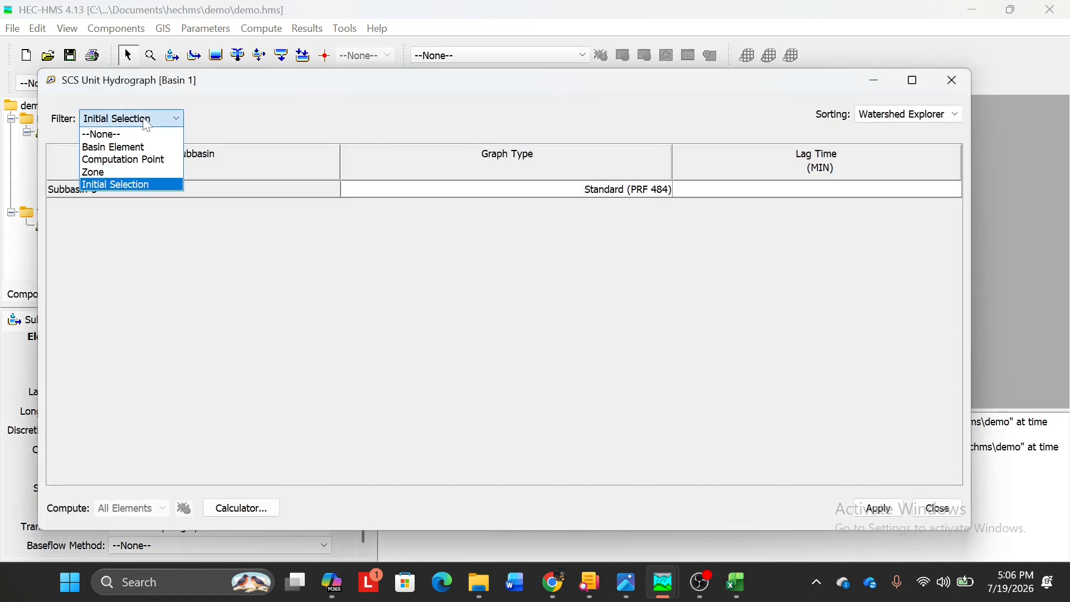
left_click(114, 147)
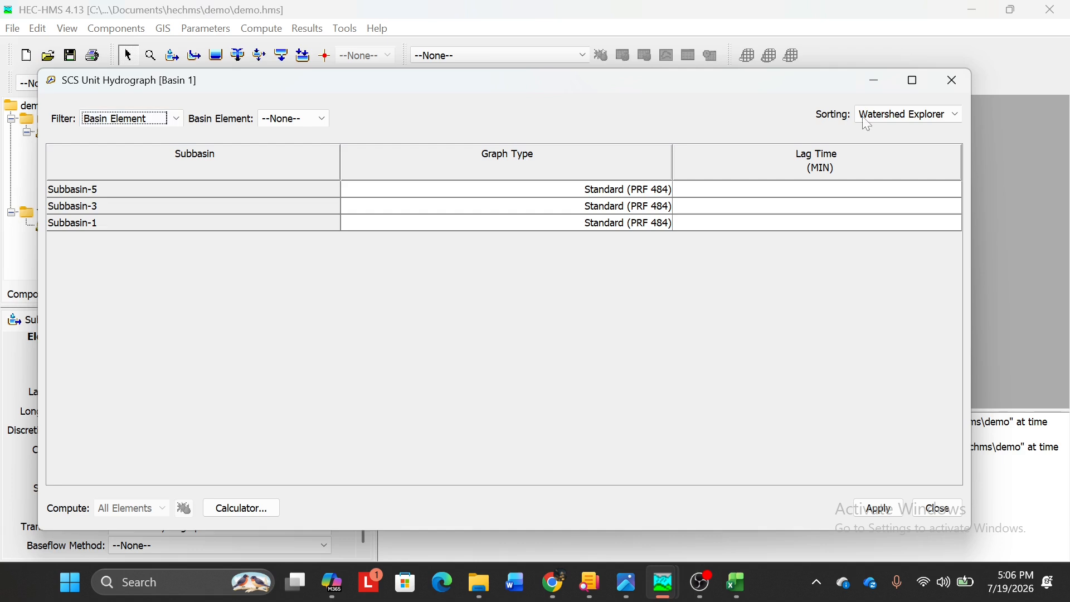
left_click(908, 114)
left_click(883, 142)
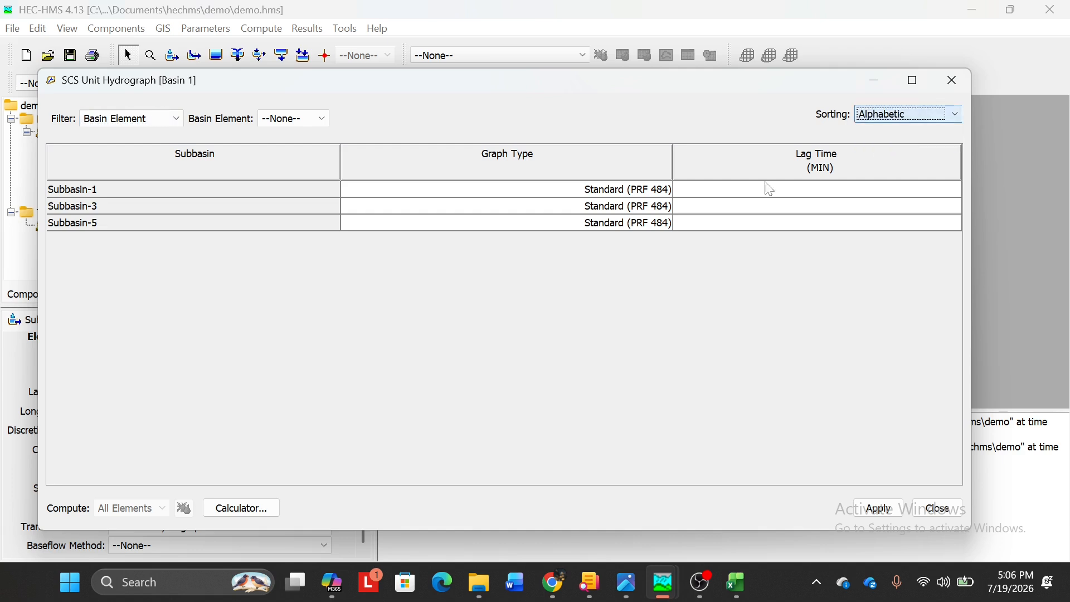
Step: Paste the copied lag minutes into the Lag Time cells of Subbasin-1, Subbasin-3 and Subbasin-5 and apply them
left_click(848, 196)
left_click_drag(849, 196, 863, 223)
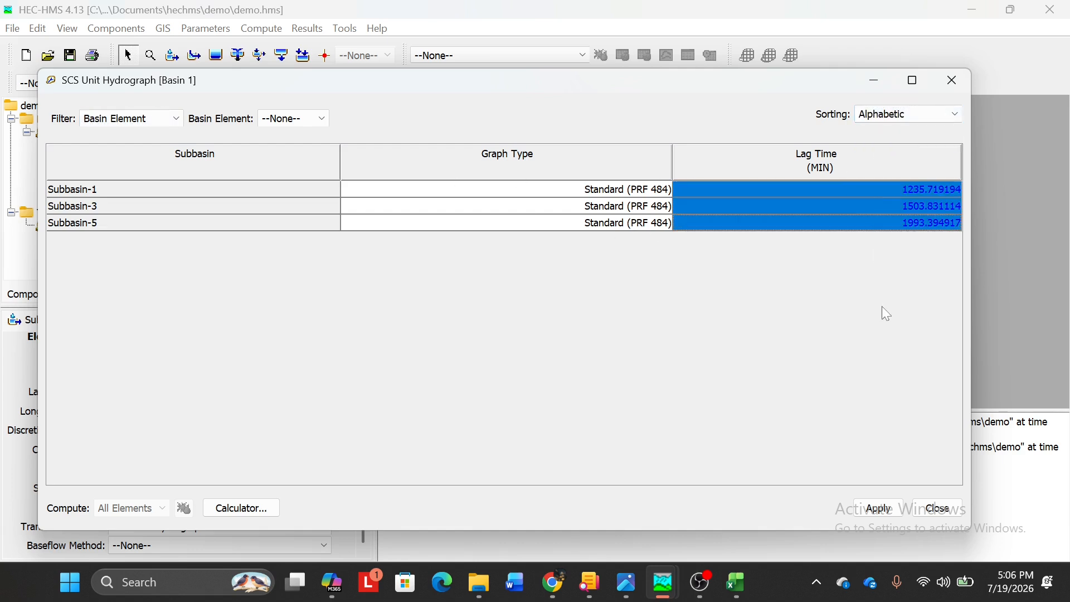
left_click(883, 509)
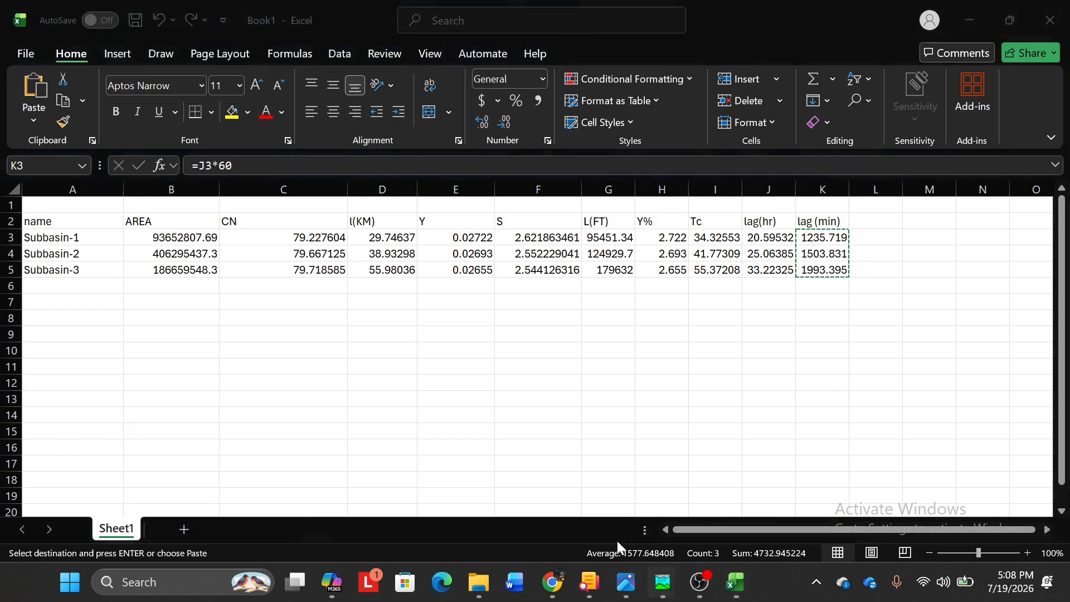
Step: Switch back to HEC-HMS, bring up the Subbasin Characteristics table, apply it and close it
left_click(663, 584)
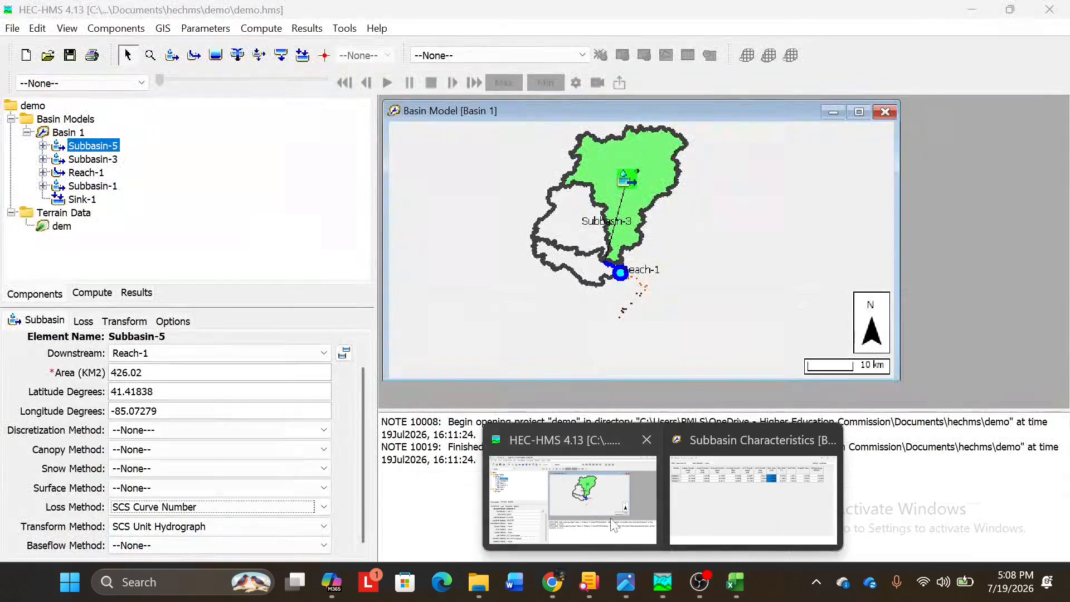
mouse_move(667, 594)
left_click(702, 473)
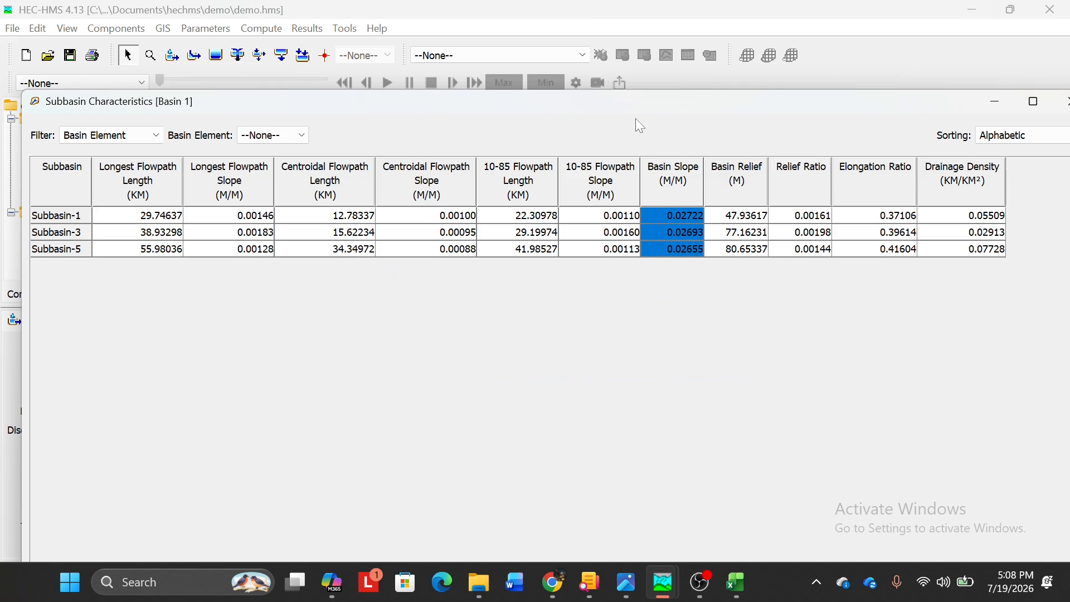
left_click_drag(288, 103, 305, 222)
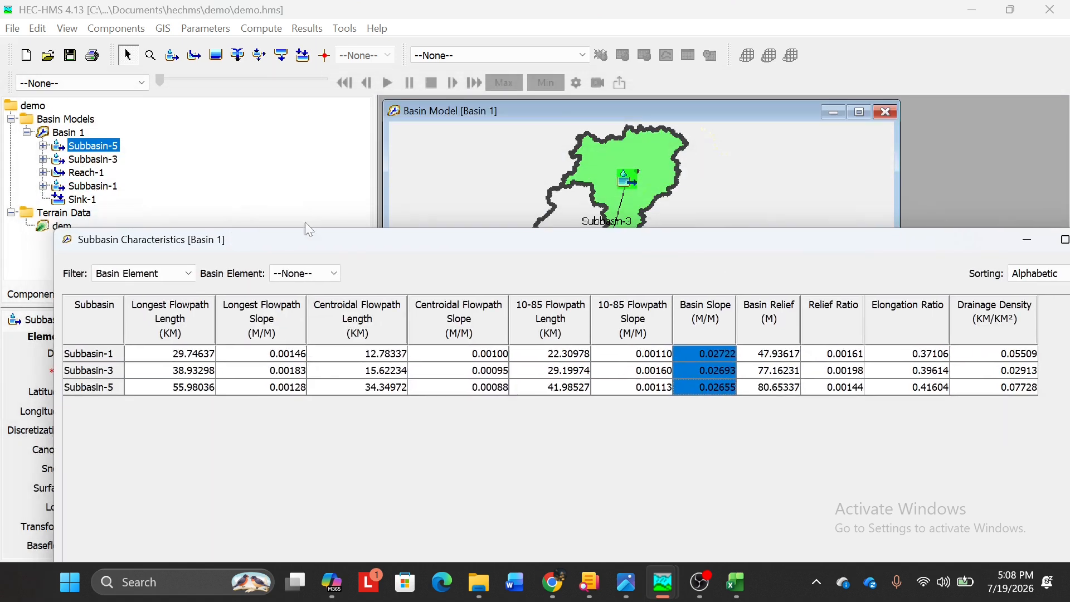
left_click_drag(457, 250, 393, 15)
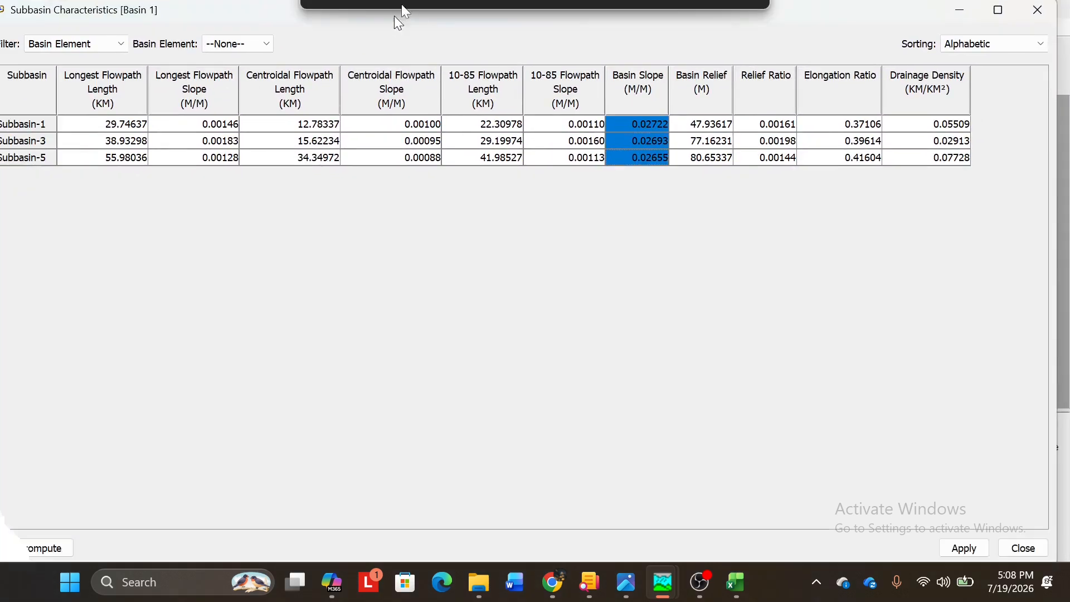
left_click(980, 546)
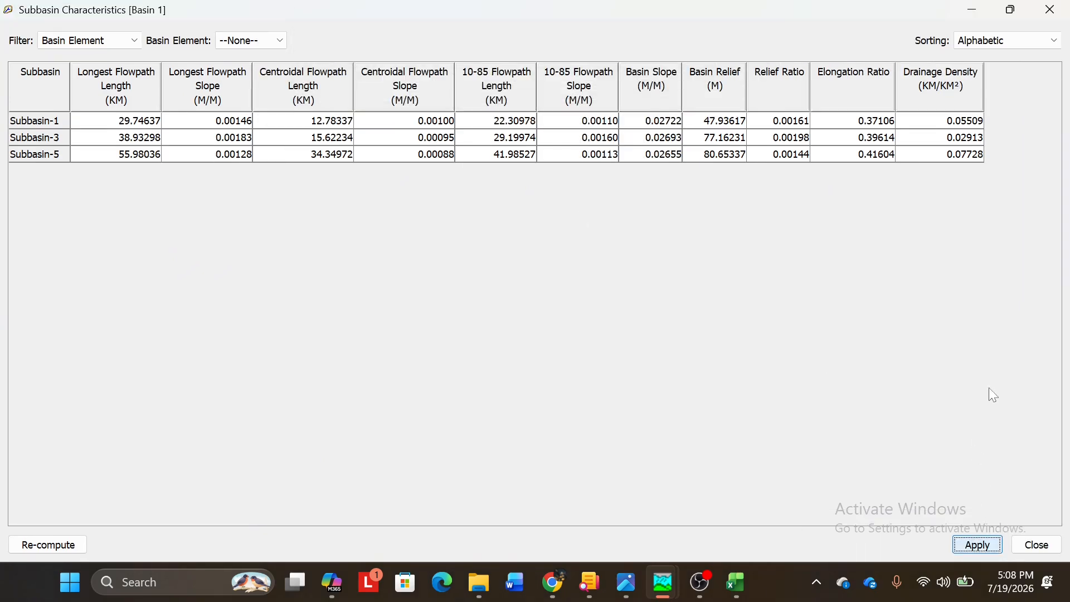
left_click(1038, 545)
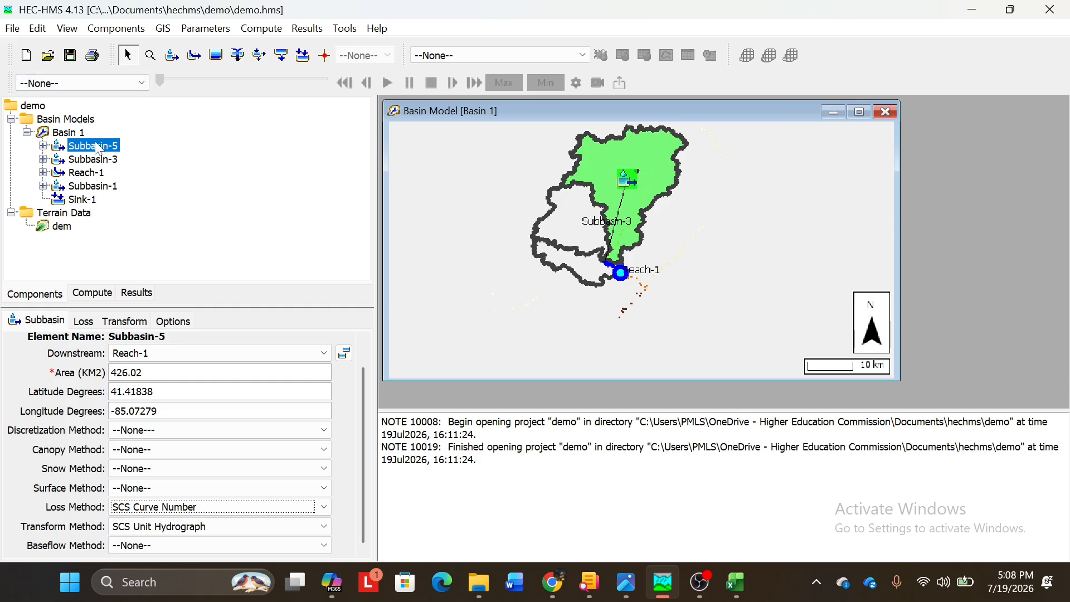
Step: Review the loss and transform parameters of Subbasin-5
left_click(83, 324)
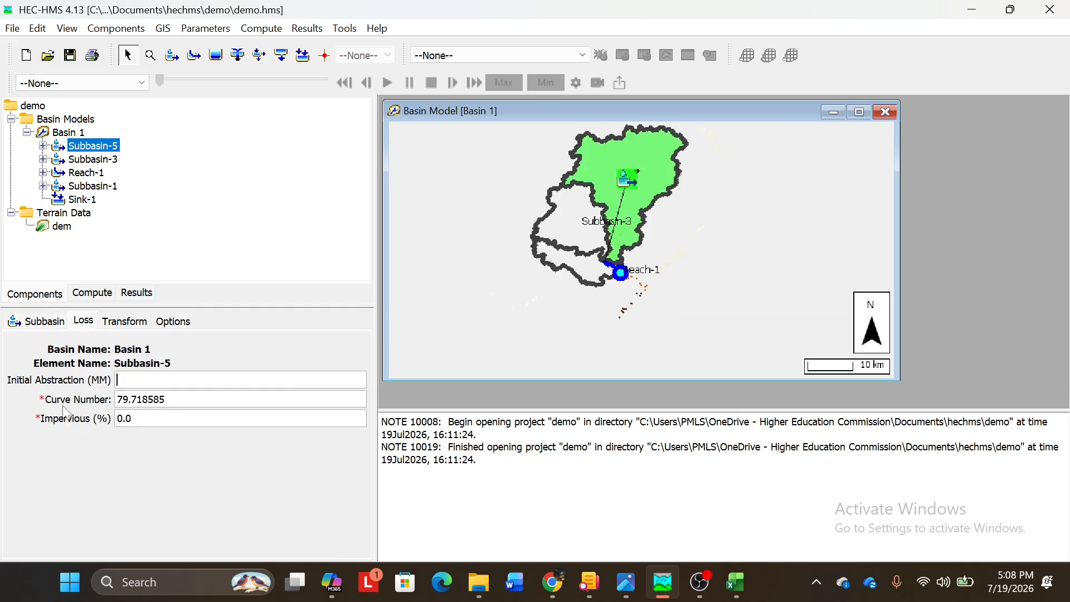
left_click(124, 322)
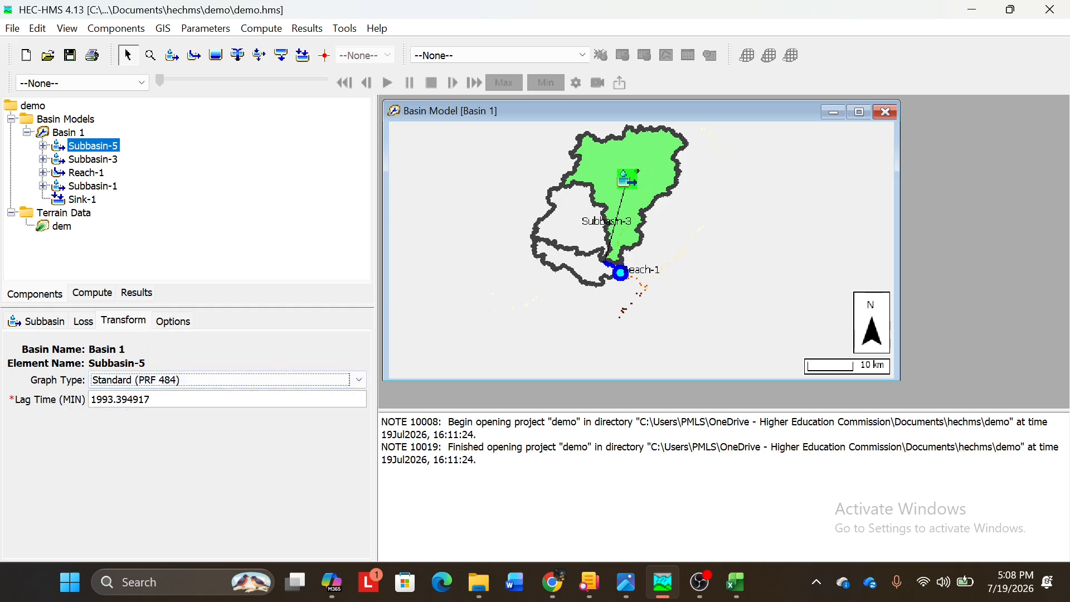
left_click(85, 322)
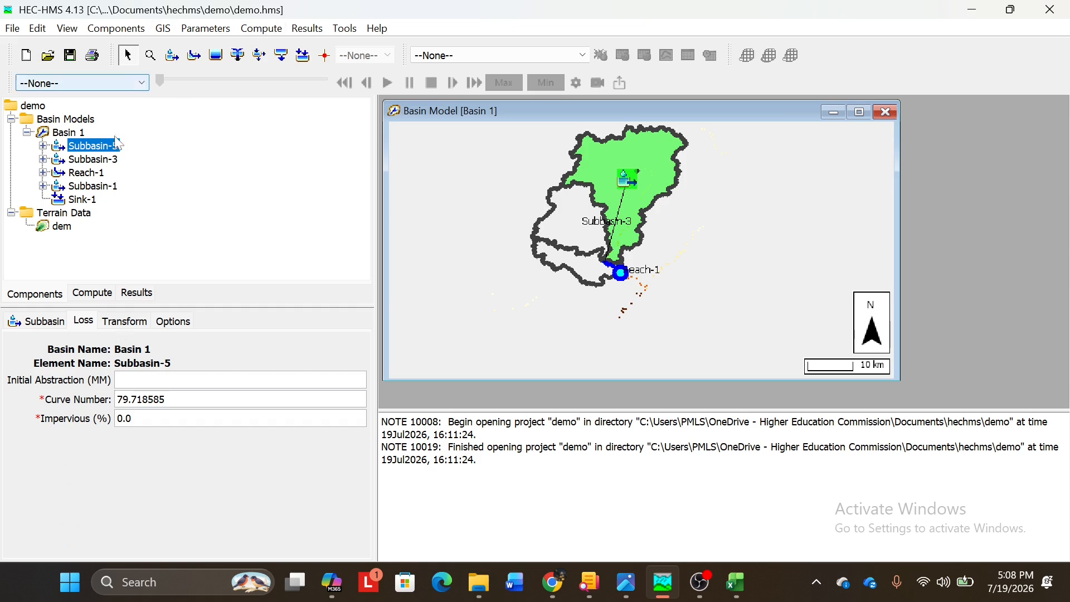
Step: Open the SCS Curve Number loss parameters for Basin 1, filtered by Basin Element and sorted in Alphabetic order
left_click(249, 27)
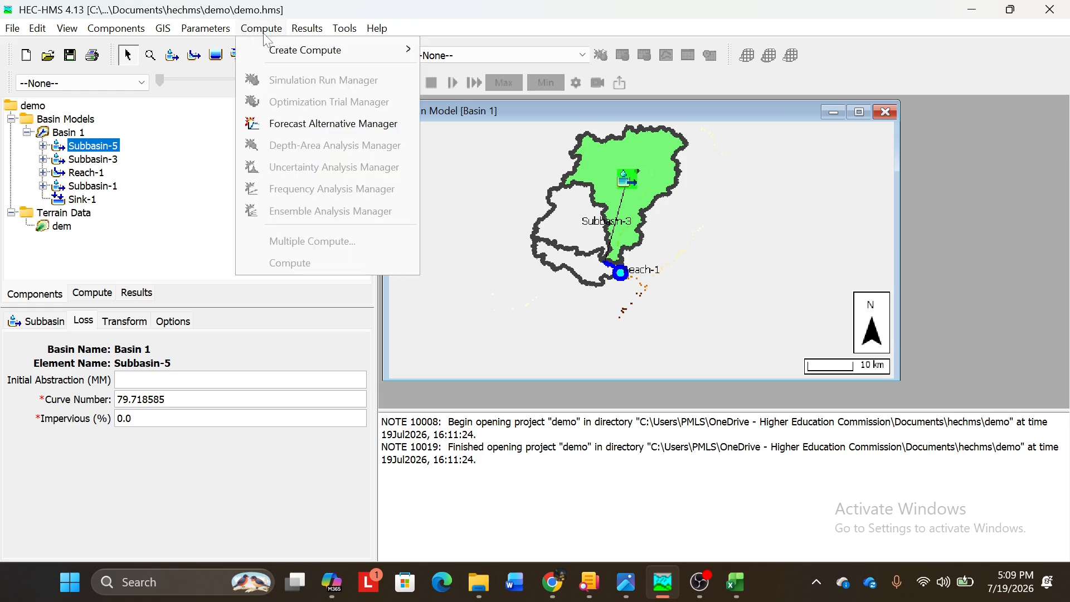
mouse_move(223, 32)
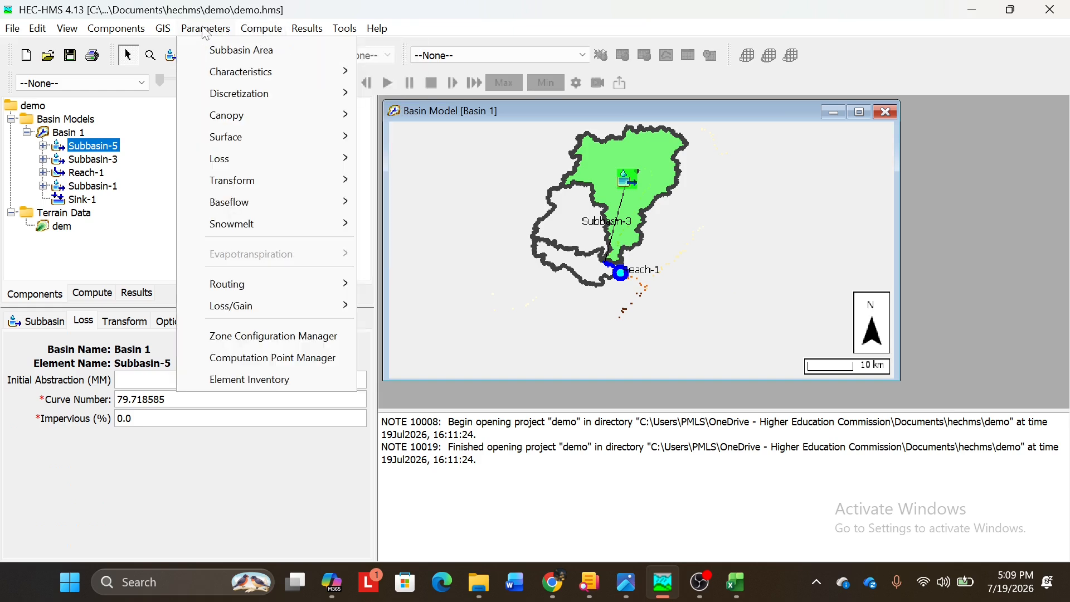
mouse_move(237, 161)
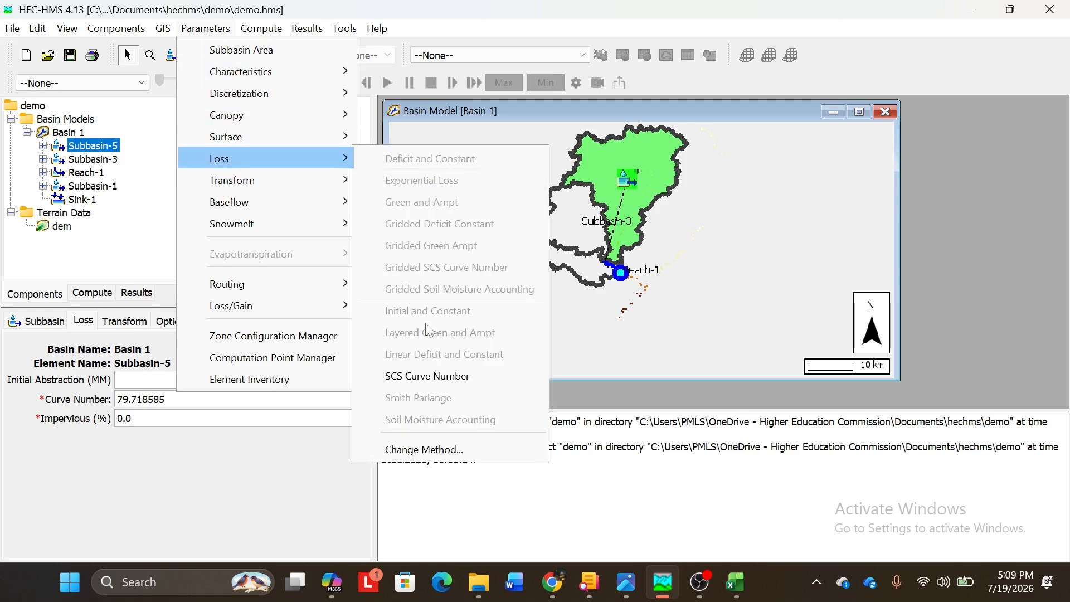
left_click(429, 375)
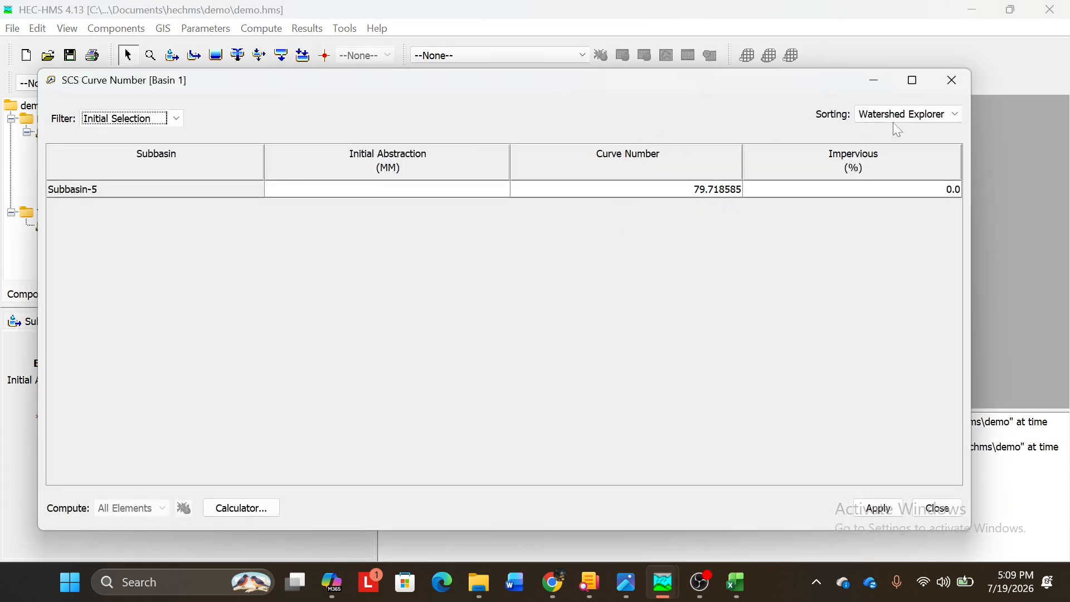
left_click(177, 118)
left_click(111, 146)
left_click(917, 117)
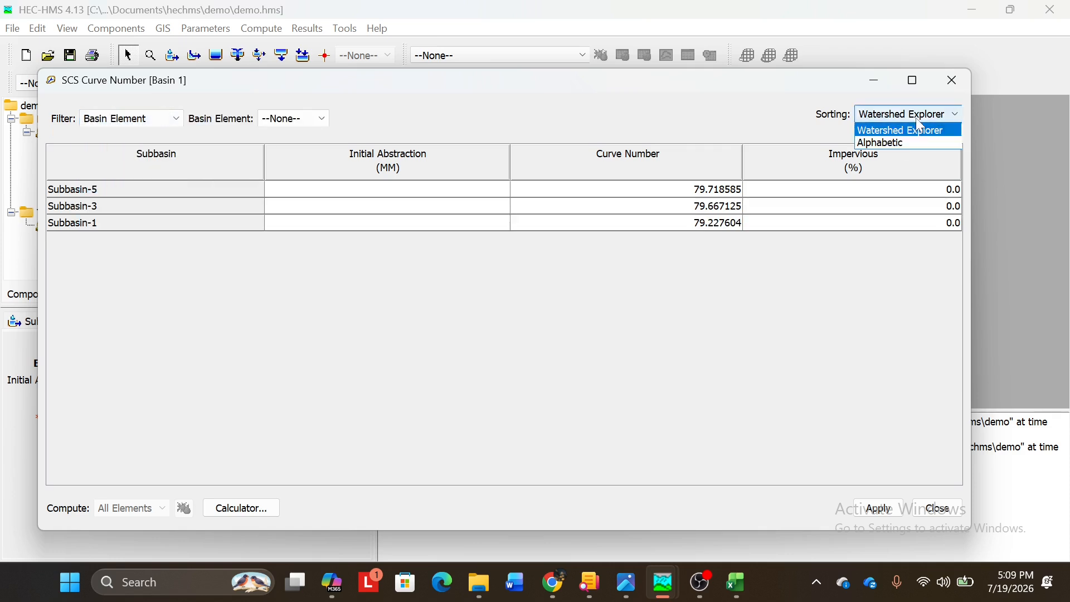
left_click(897, 143)
Step: Set the initial abstraction to 0 mm for Subbasin-1, Subbasin-3 and Subbasin-5
left_click(407, 195)
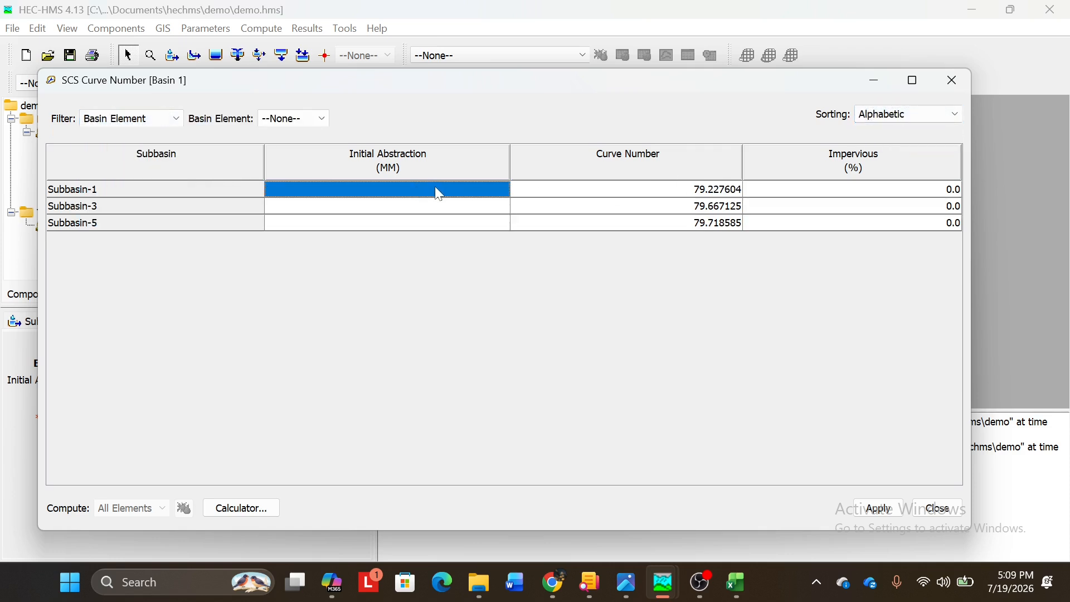
type("0")
left_click(477, 206)
type("0")
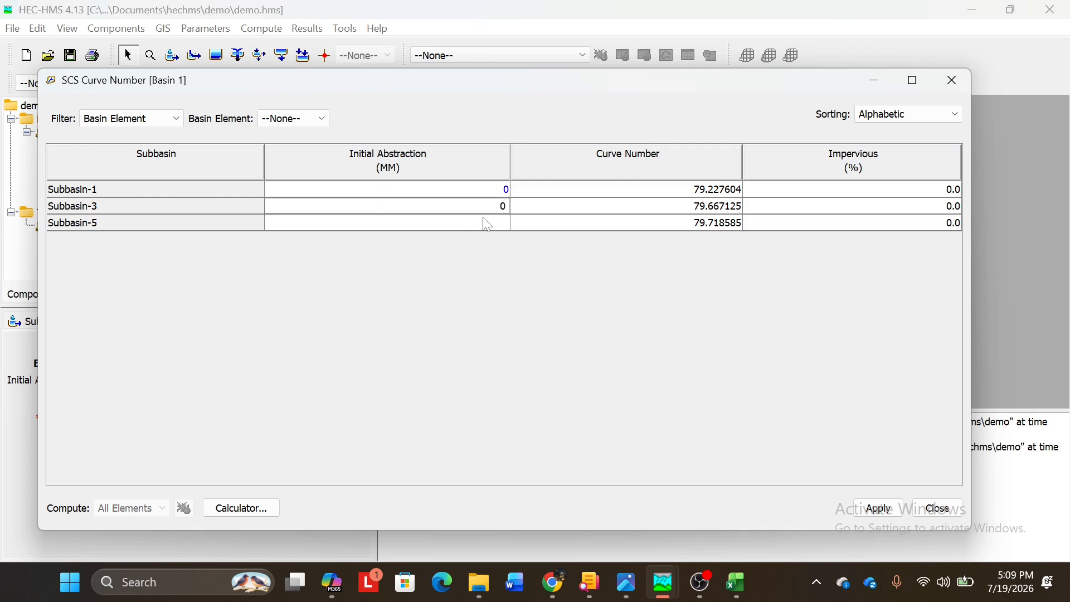
left_click(483, 223)
type("0")
left_click(907, 190)
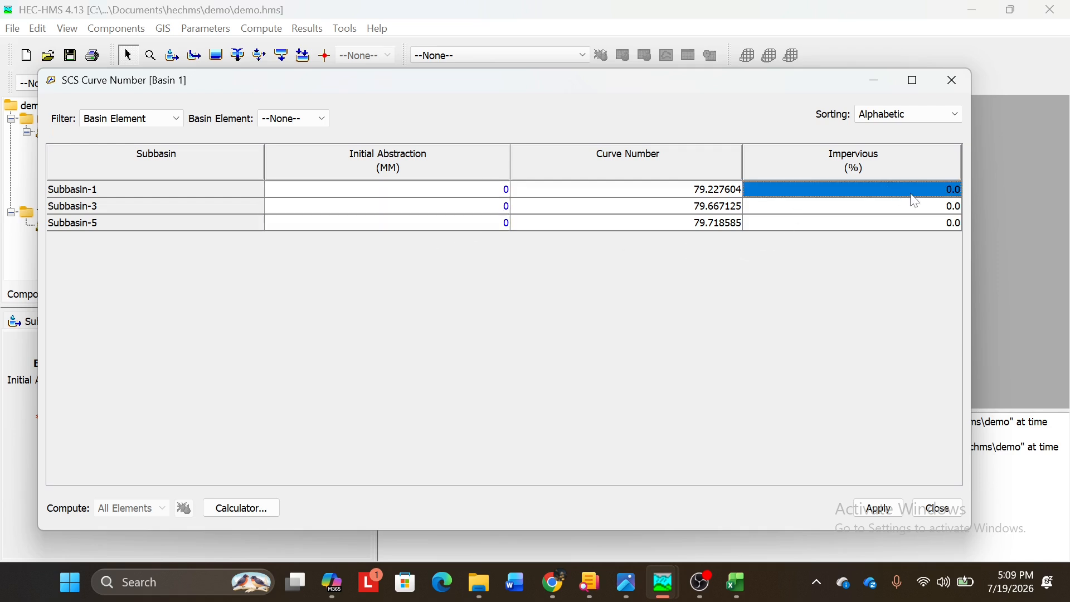